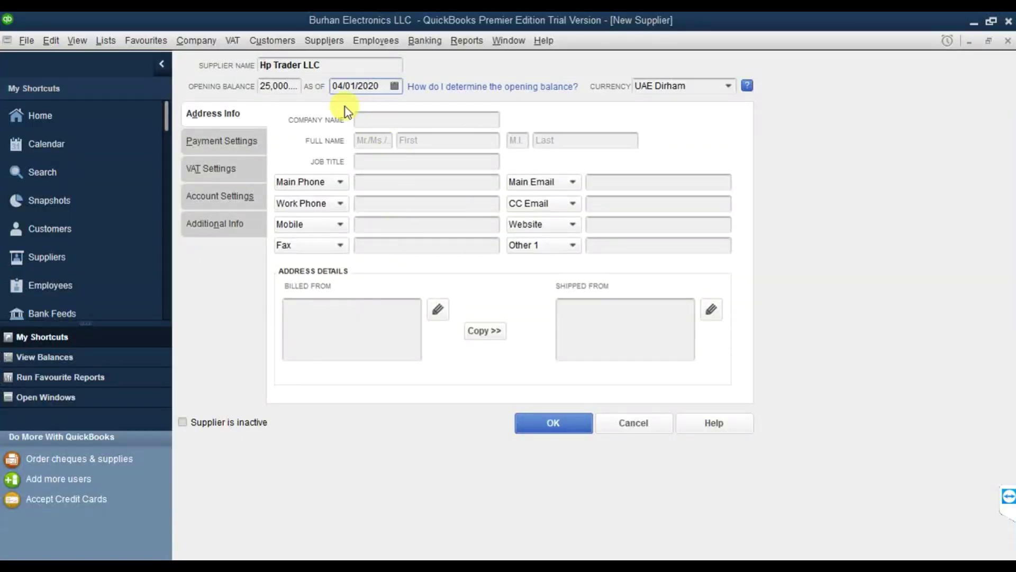
Copy the supplier name 'Hp Trader LLC' into the Company Name field.
drag(333, 64, 263, 53)
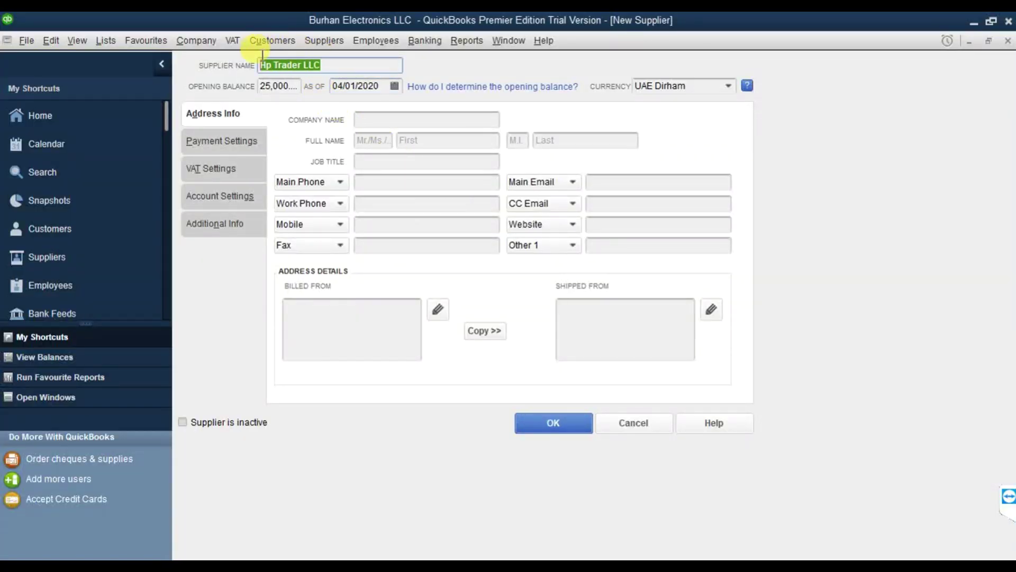
right_click(275, 60)
click(304, 104)
click(371, 119)
right_click(370, 119)
click(399, 182)
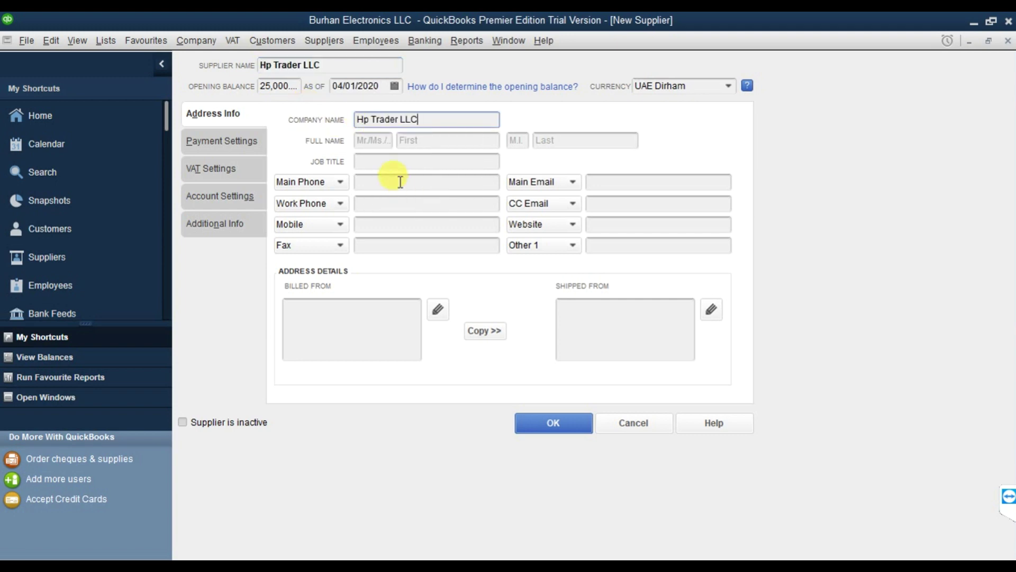
click(249, 135)
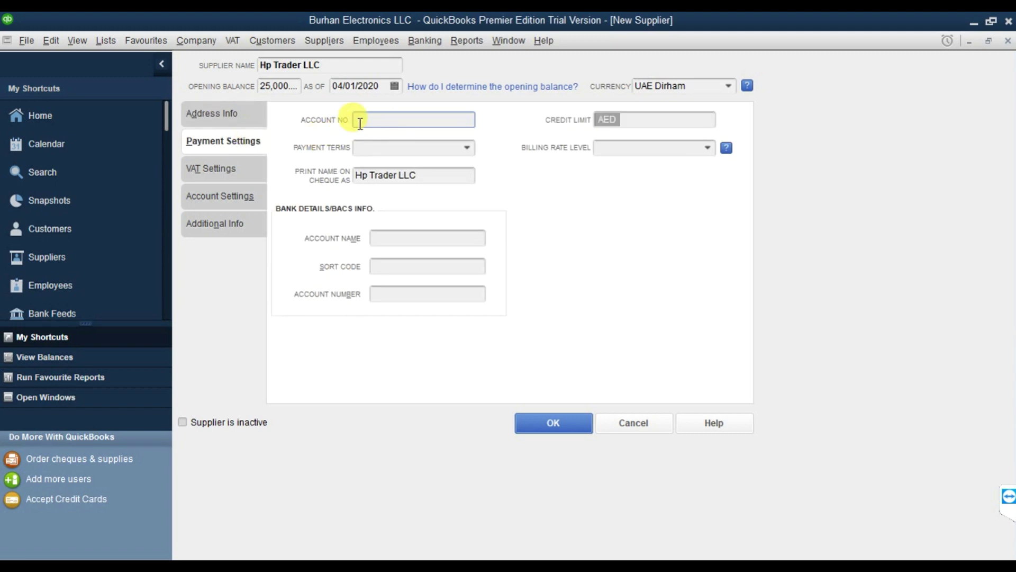
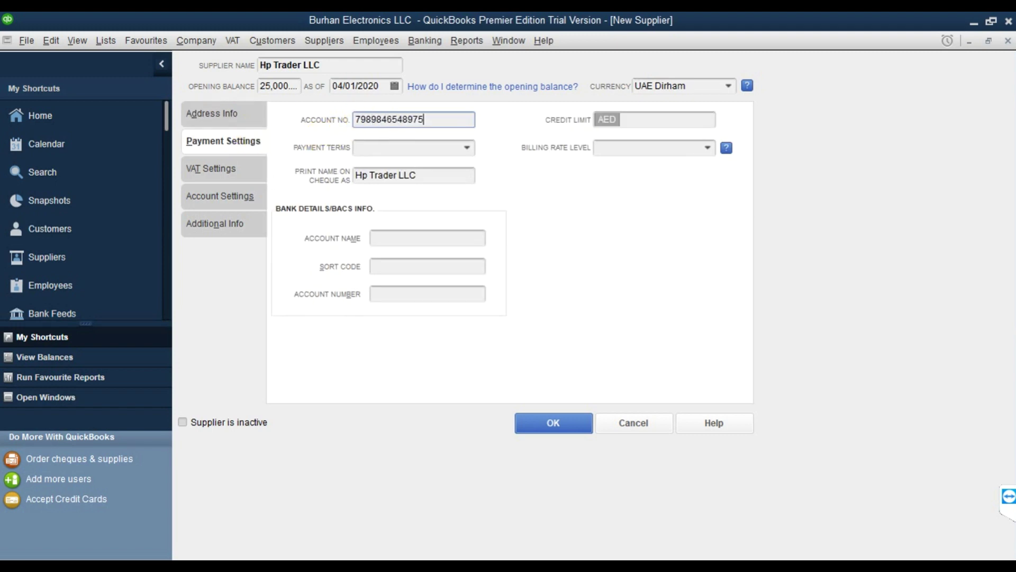
Enter the supplier's account number, Net 30 payment terms and a 75000 credit limit.
click(467, 149)
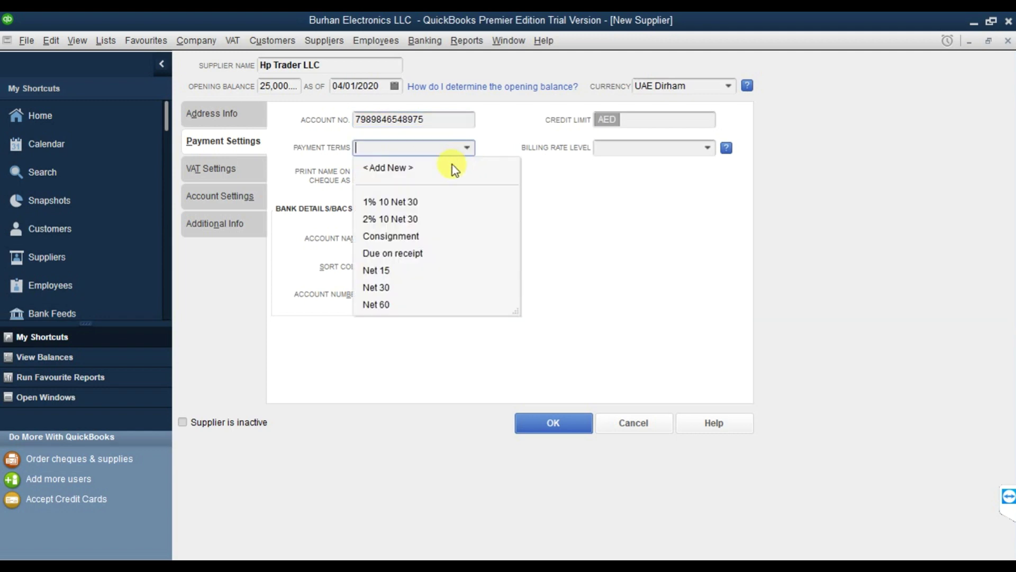
click(396, 290)
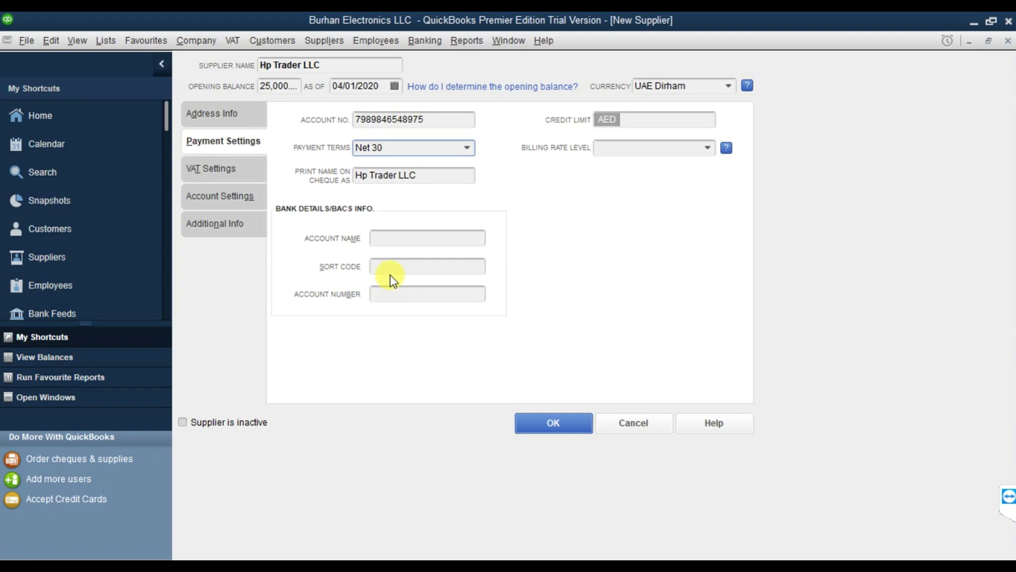
click(661, 123)
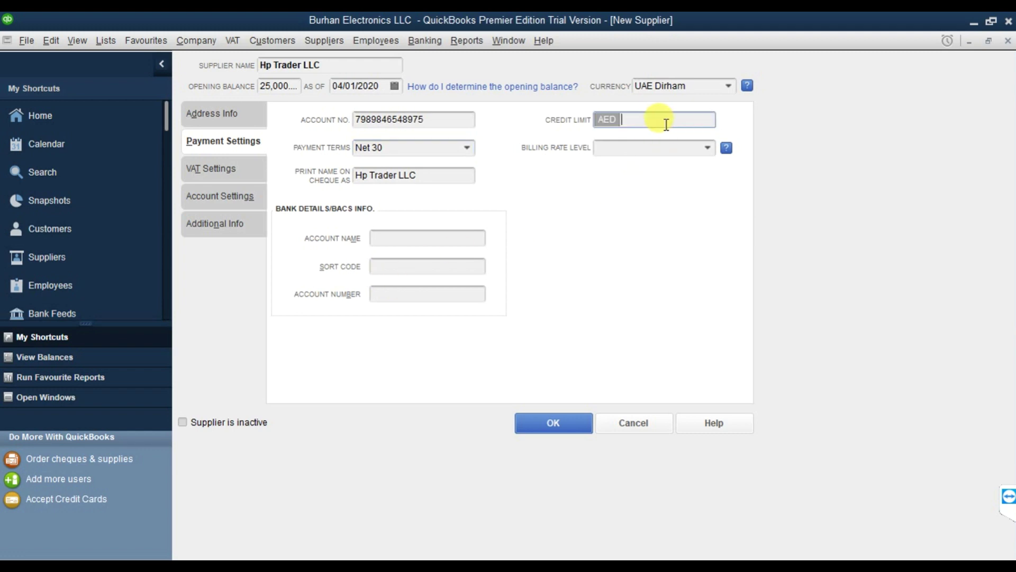
text(75000)
click(241, 177)
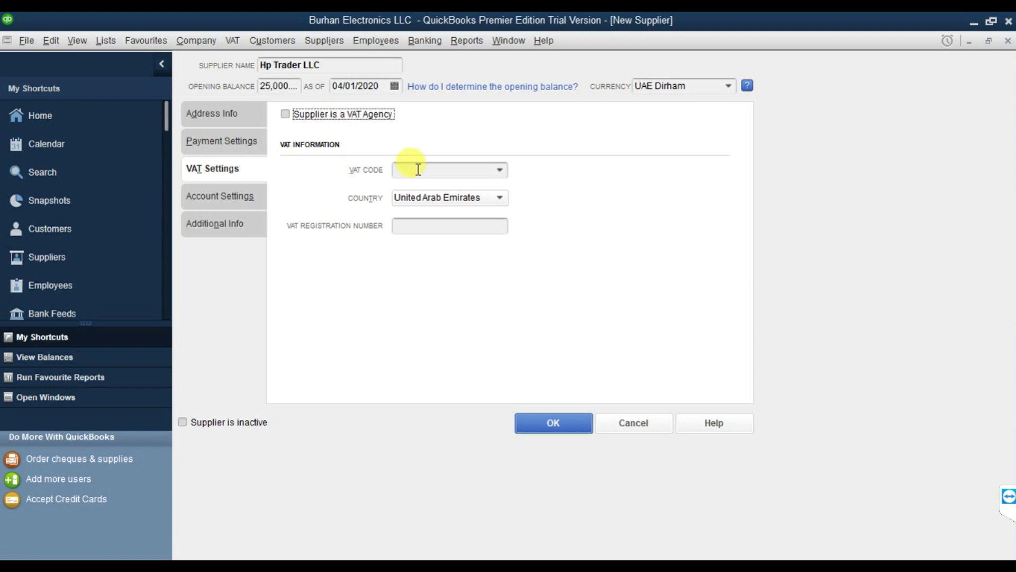
Enter the supplier's VAT registration number, leaving the VAT code unchanged.
click(498, 172)
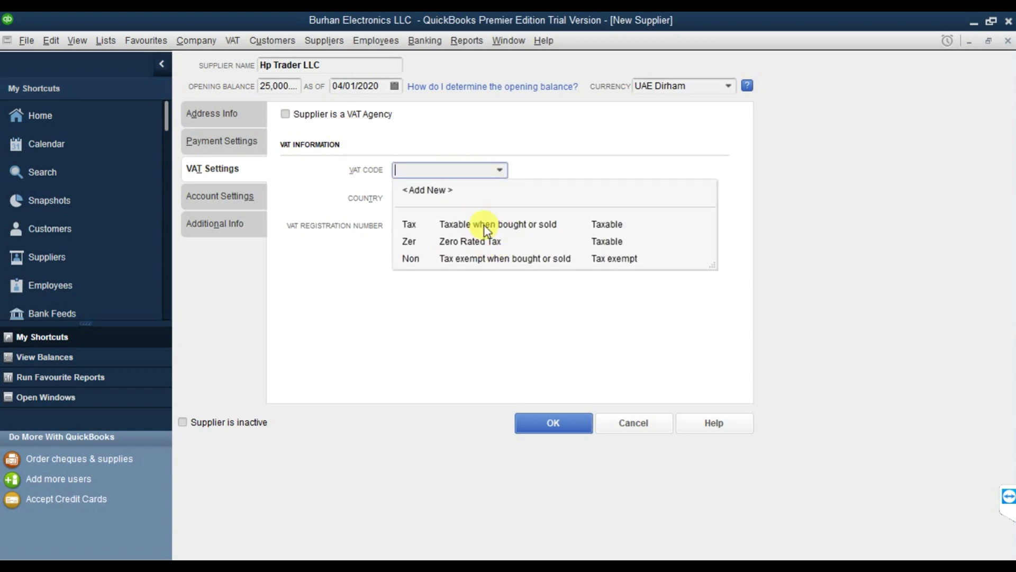
click(531, 148)
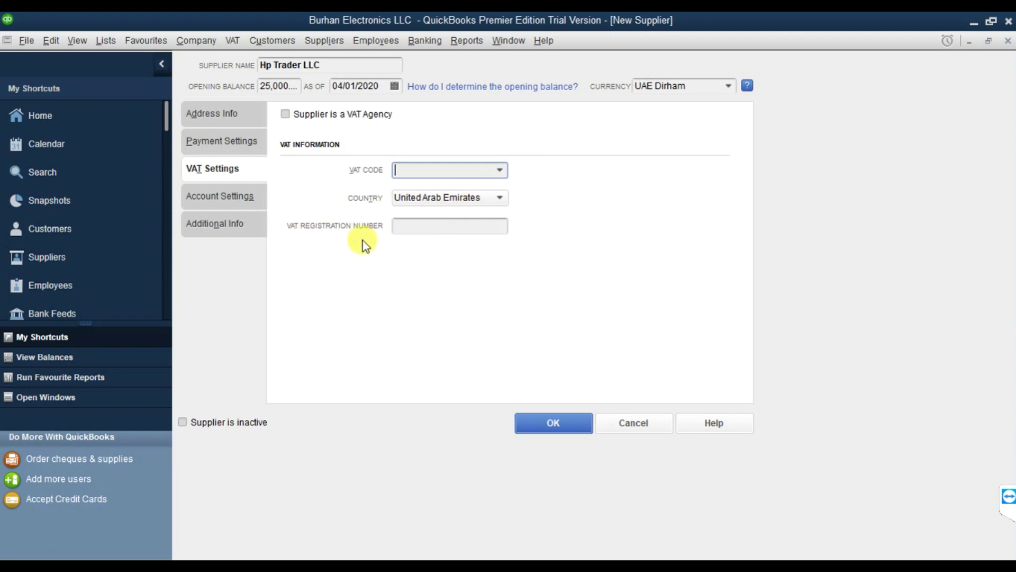
click(423, 227)
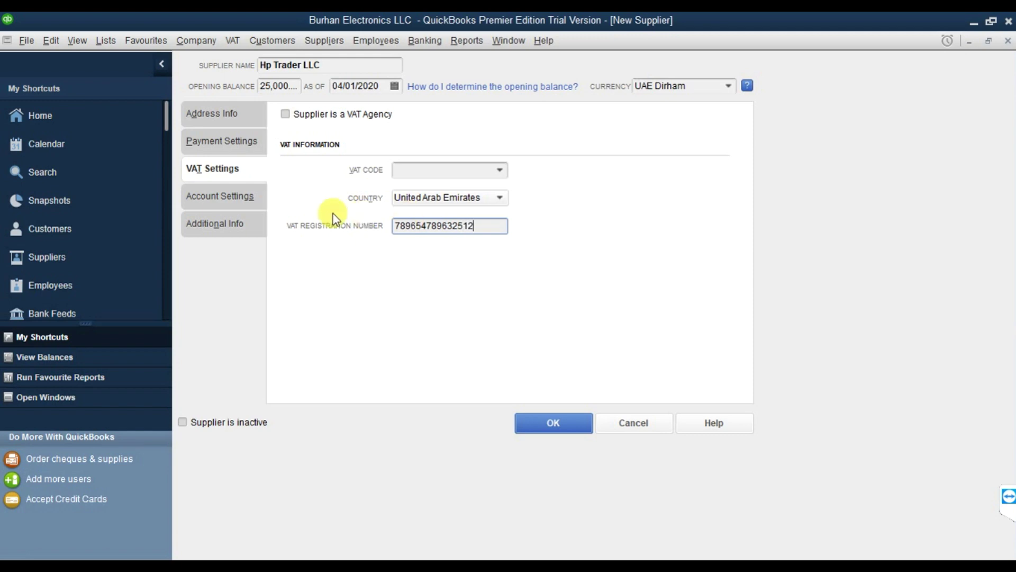
click(246, 221)
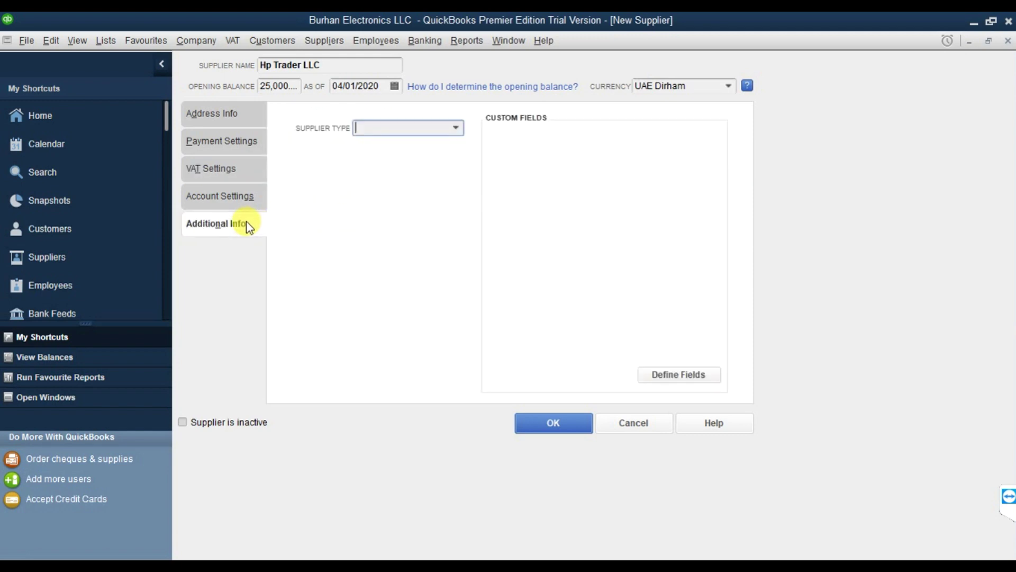
Set Hp Trader LLC's supplier type to Suppliers and save the supplier.
click(456, 127)
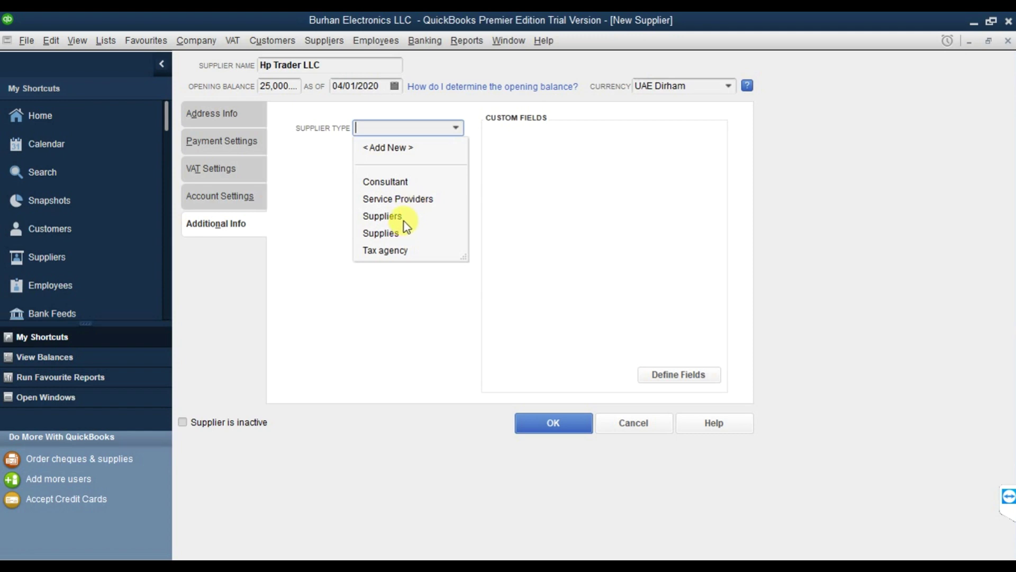
click(404, 217)
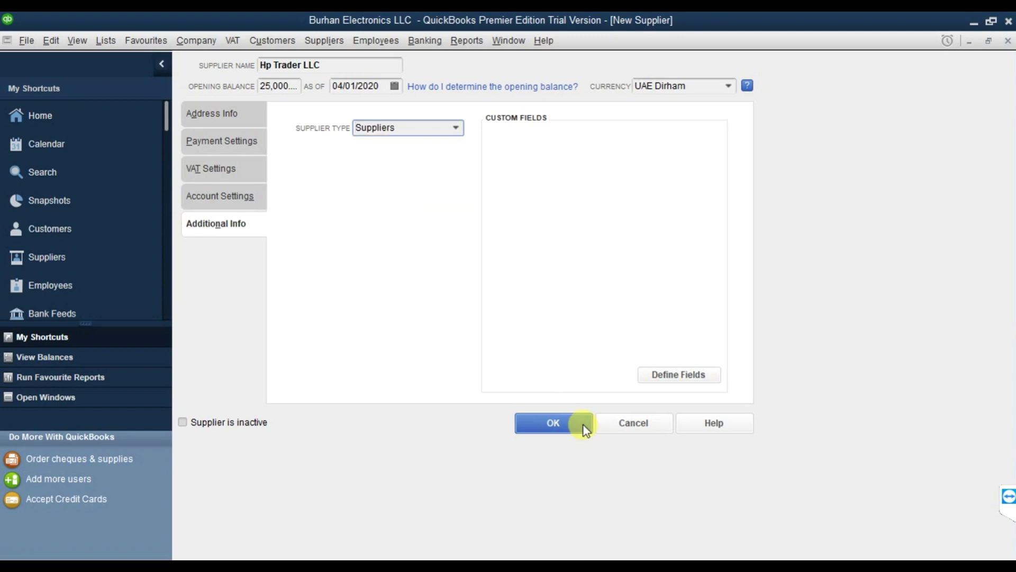
click(552, 423)
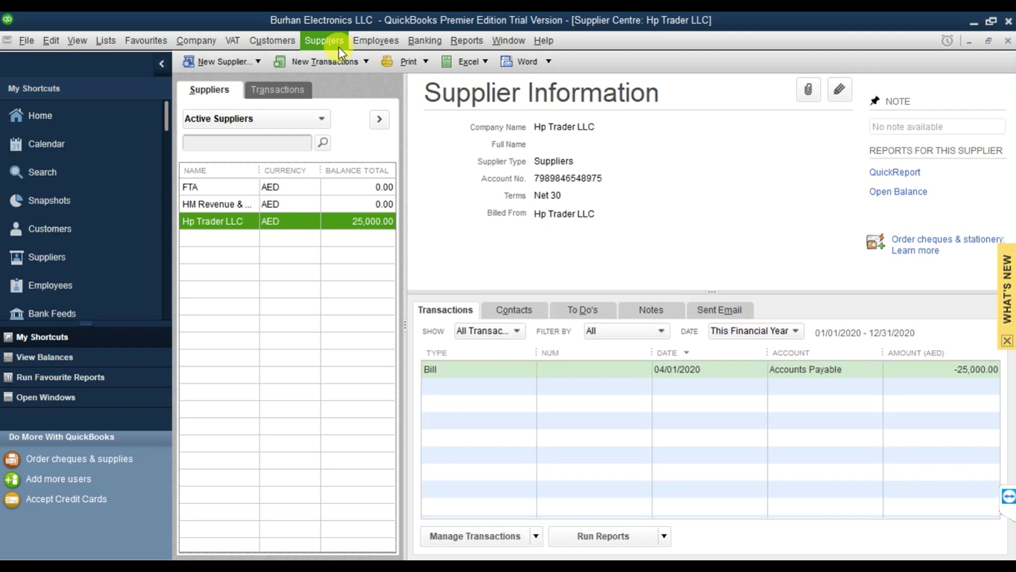
Start a new purchase order for Hp Trader LLC with tax date 01 April 2020.
click(334, 45)
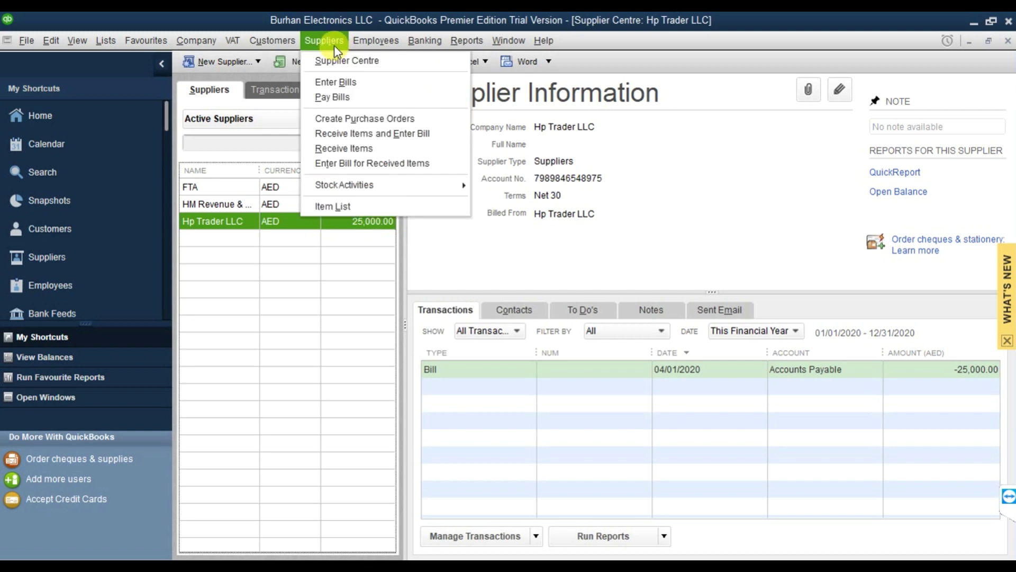
click(357, 119)
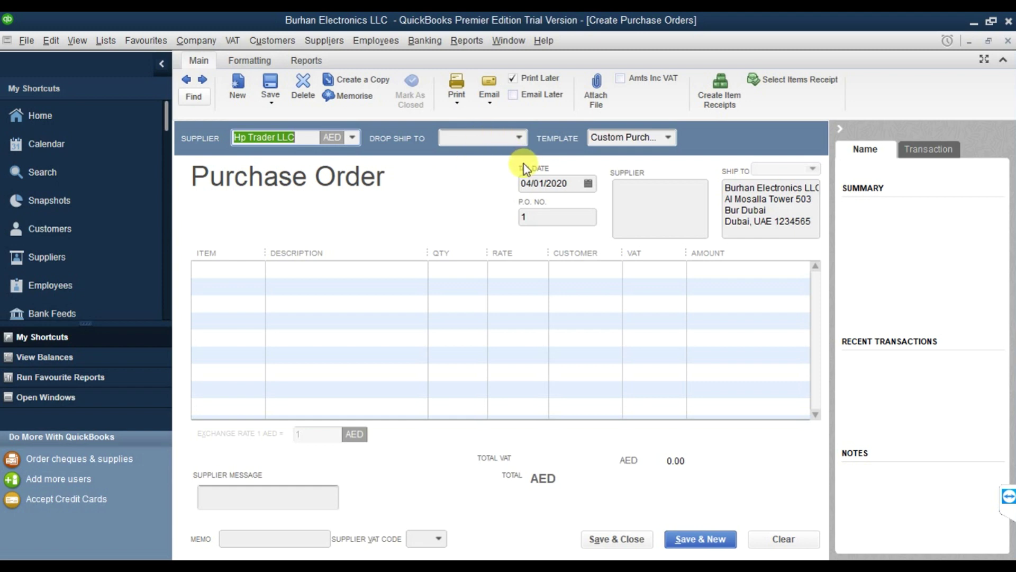
click(587, 183)
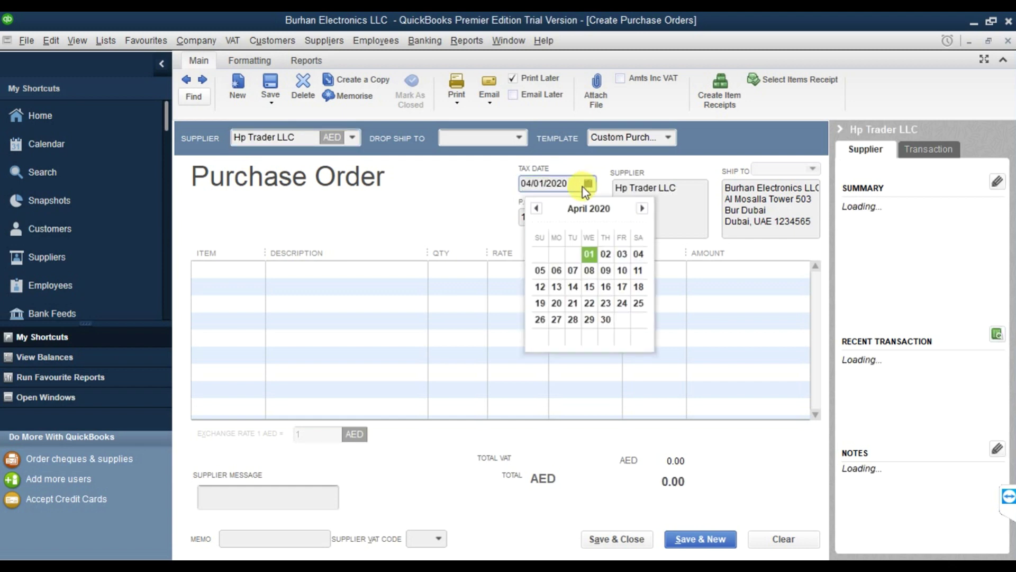
click(589, 254)
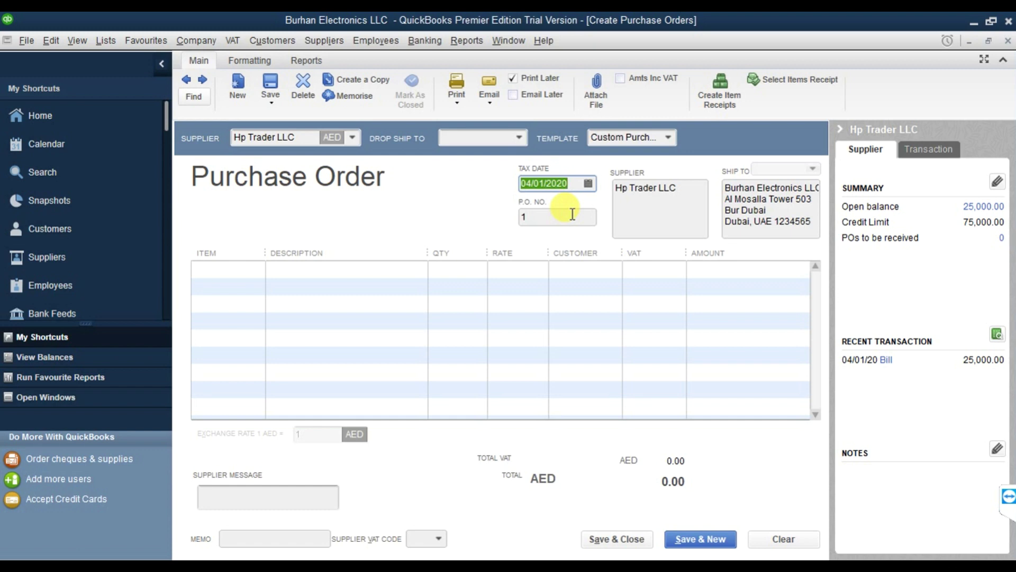
click(550, 221)
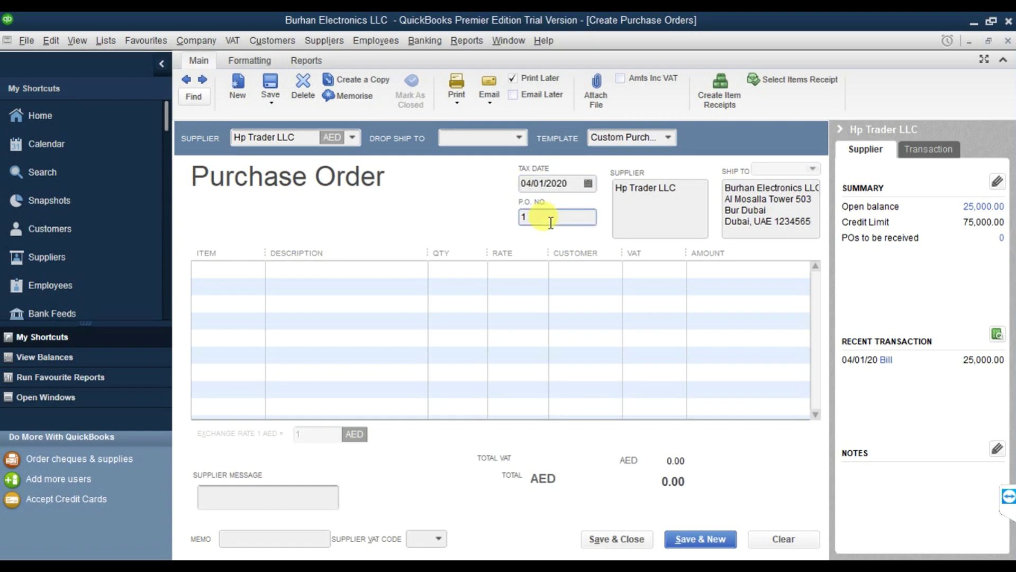
Add a Keyboard line with quantity 100 and VAT code Tax.
click(249, 270)
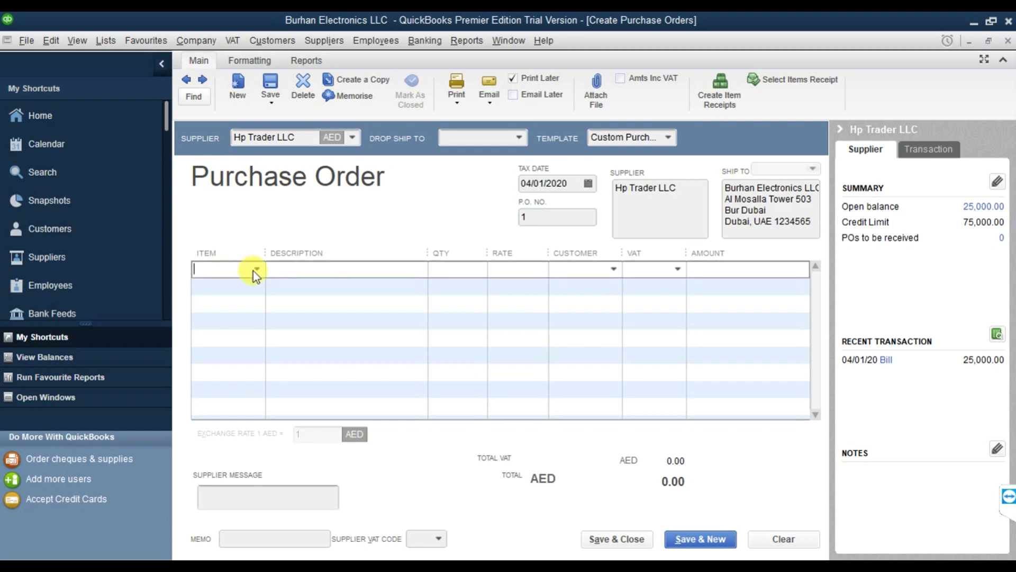
click(257, 270)
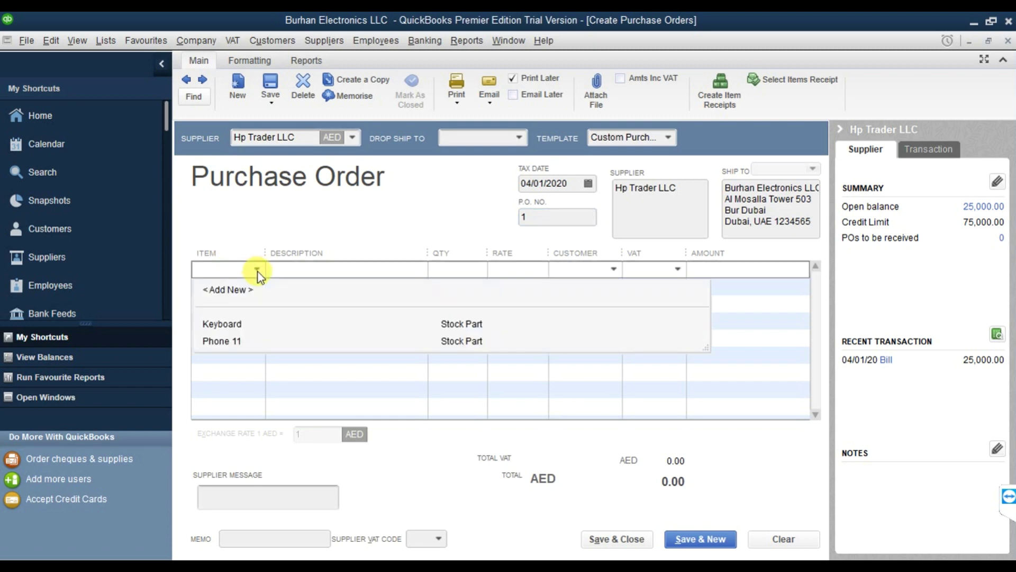
click(248, 325)
click(453, 268)
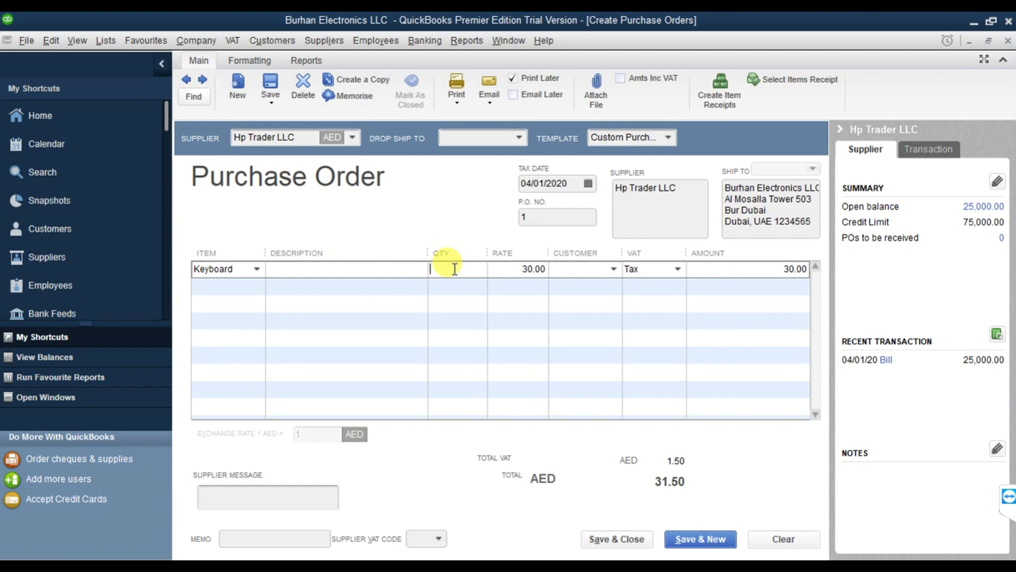
text(100)
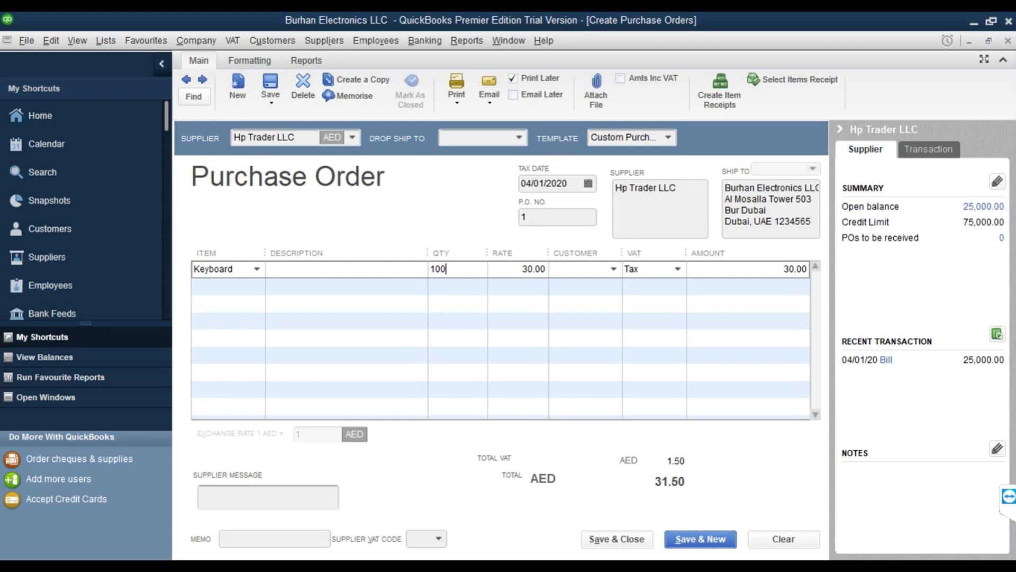
key(Tab)
key(Tab)
key(Tab)
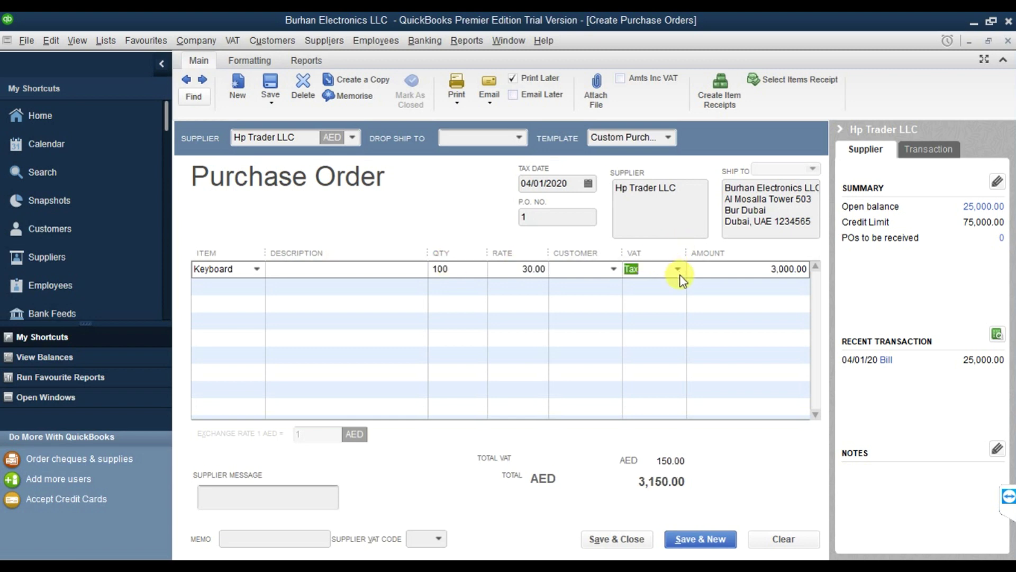
click(678, 269)
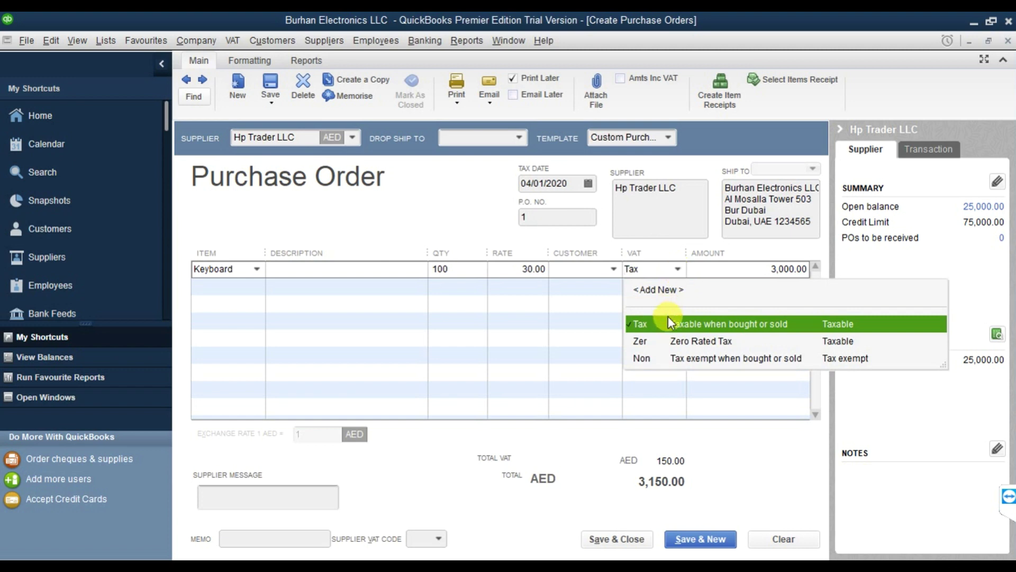
click(698, 326)
click(758, 273)
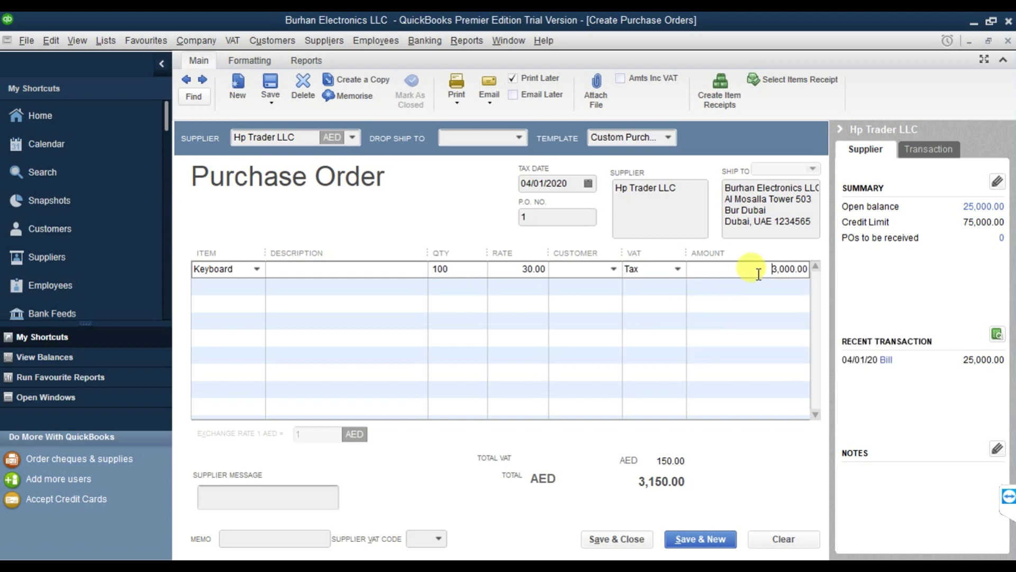
Add a Phone 11 line with quantity 50 and VAT code Tax.
click(256, 287)
click(256, 286)
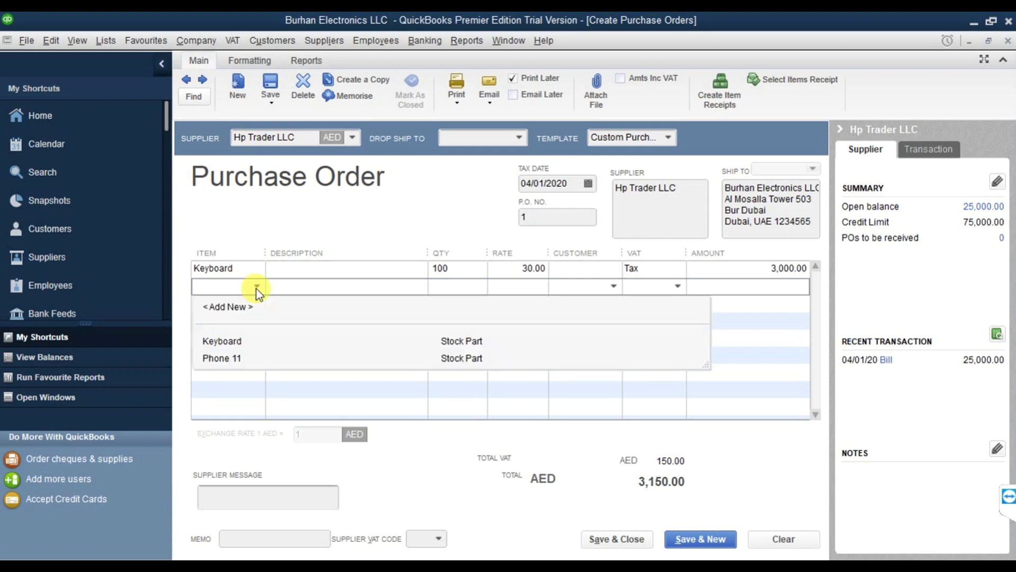
click(243, 358)
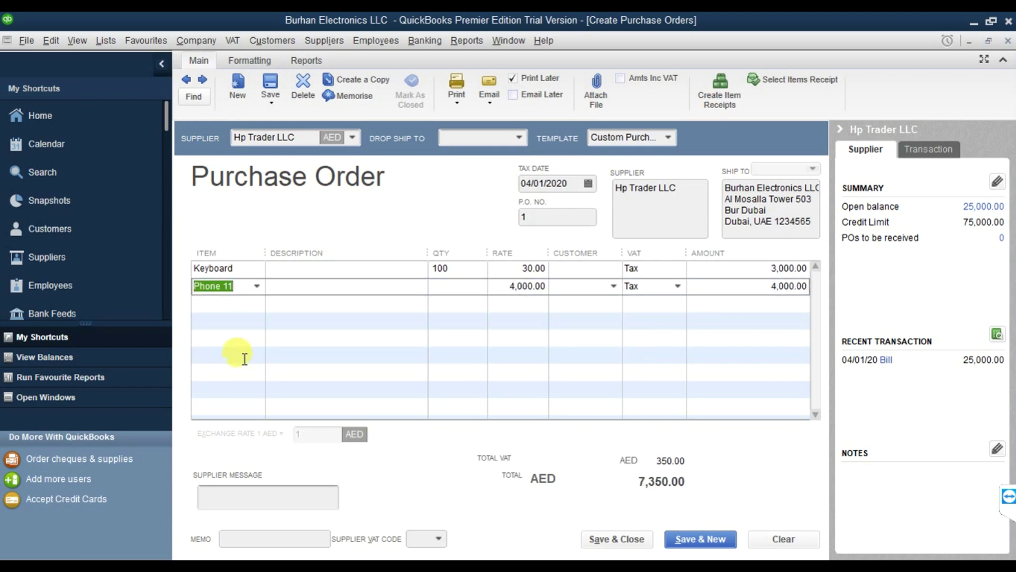
click(453, 287)
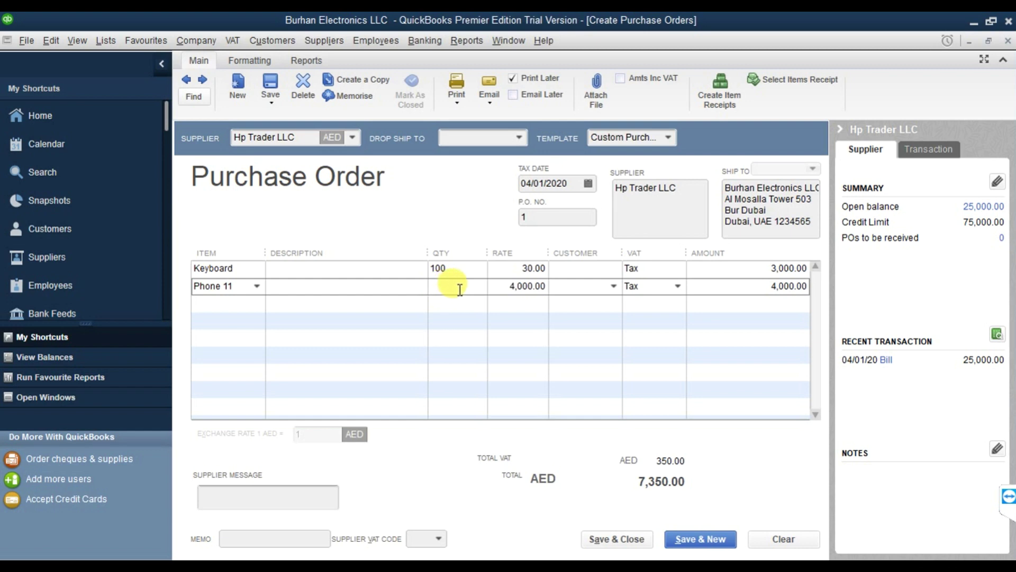
text(50)
key(Tab)
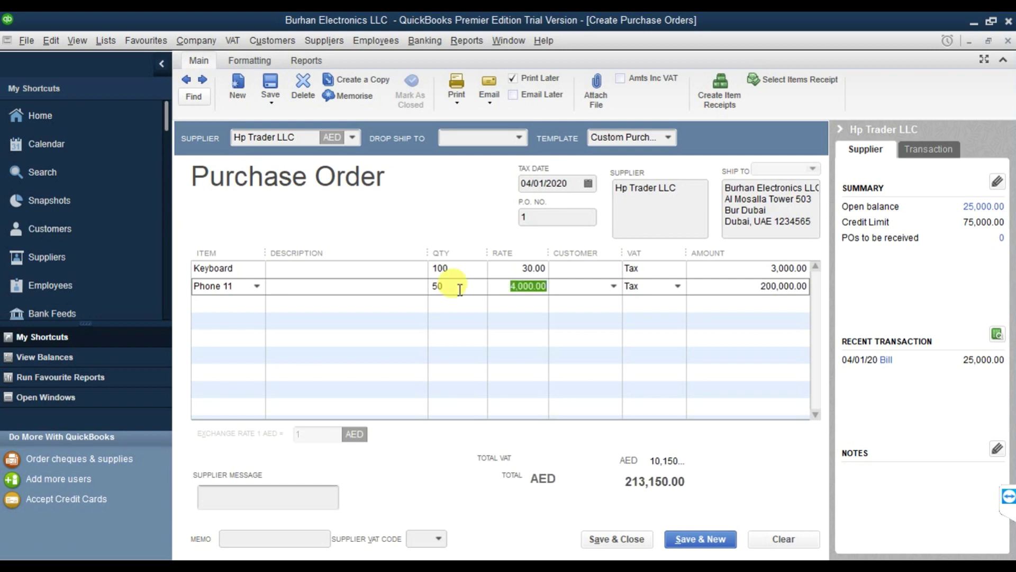
click(667, 287)
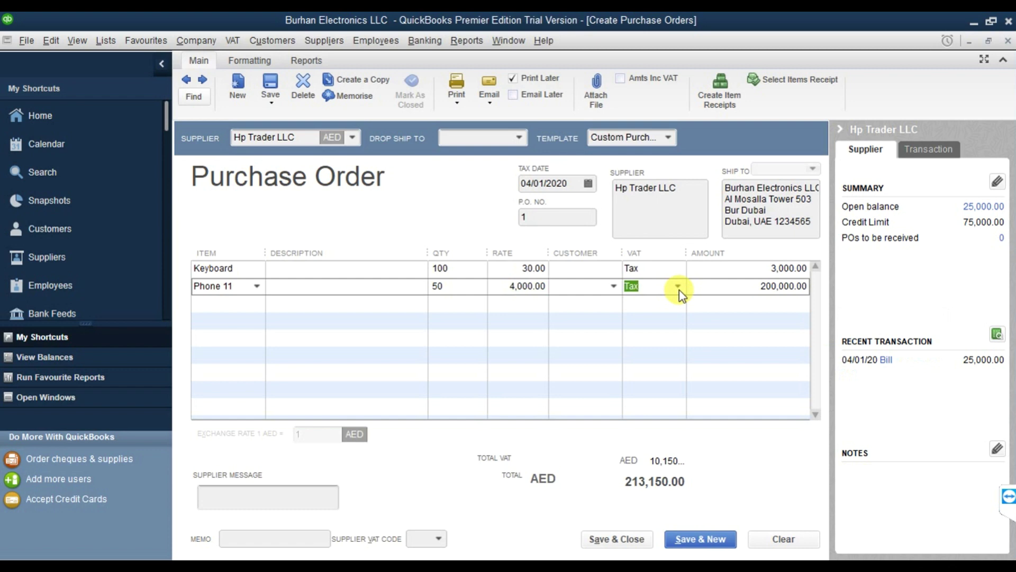
click(678, 288)
click(695, 345)
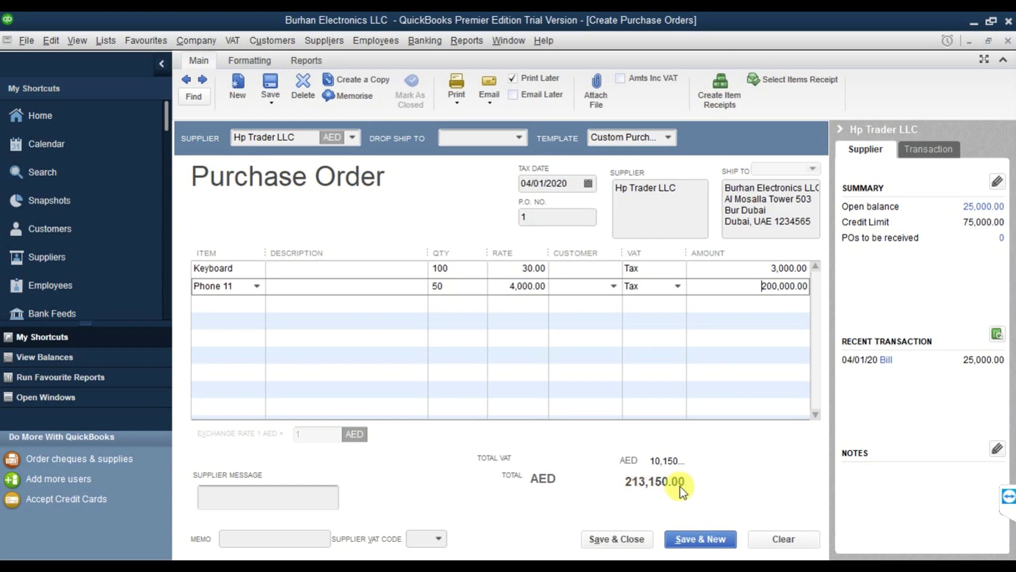
Save and close Purchase Order 1, leaving the supplier message and supplier VAT code blank.
click(264, 496)
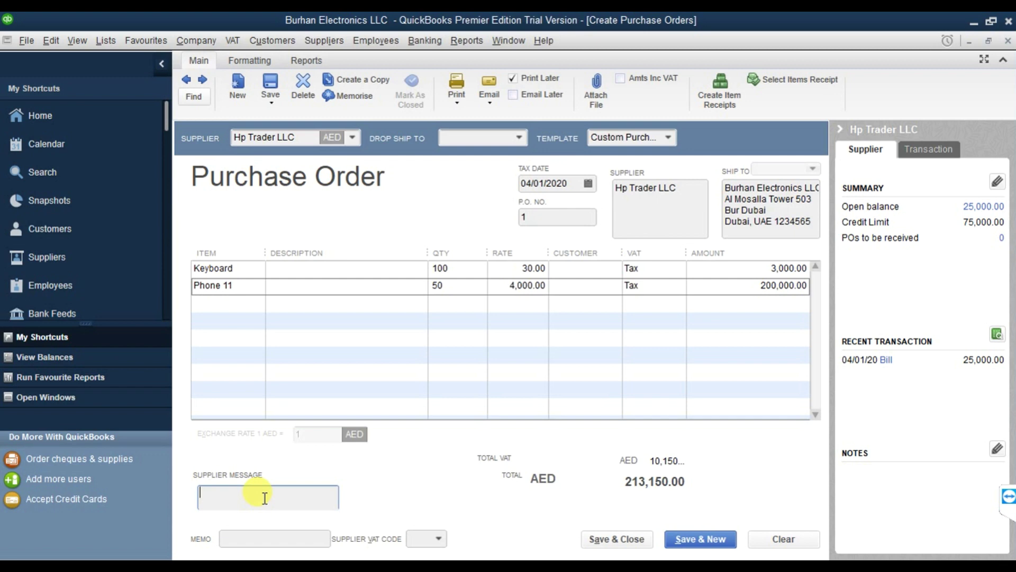
click(437, 541)
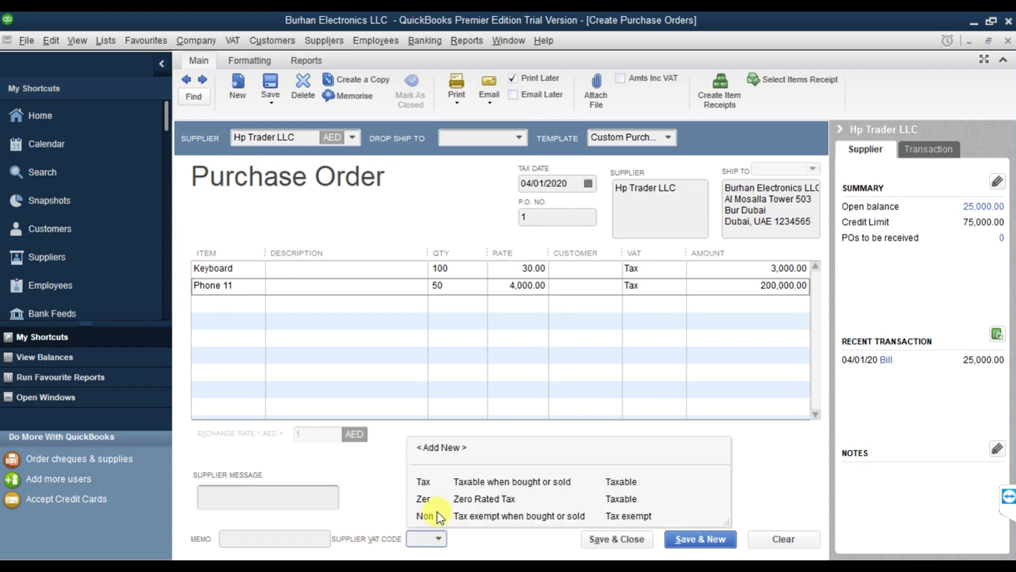
click(376, 488)
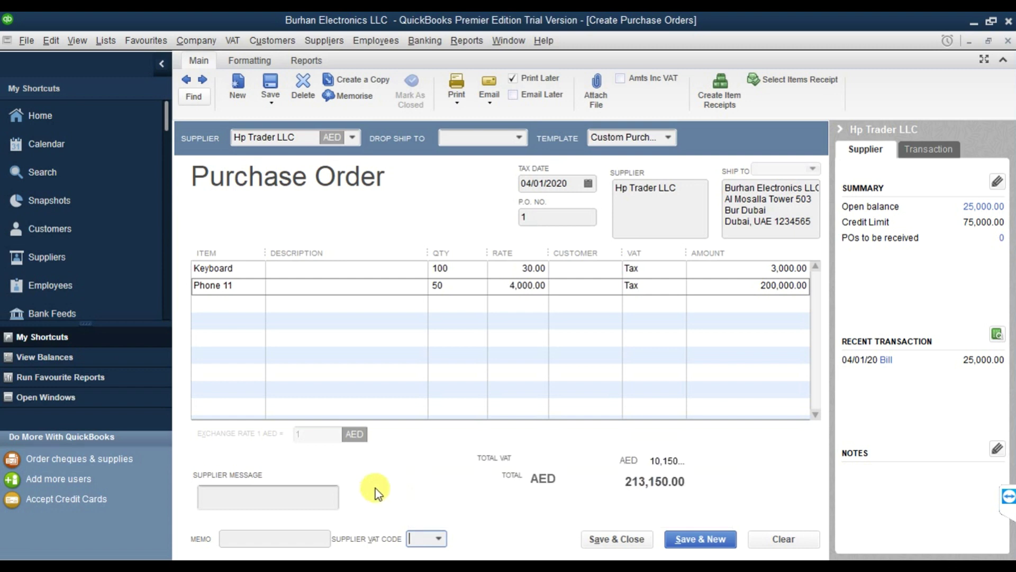
click(630, 541)
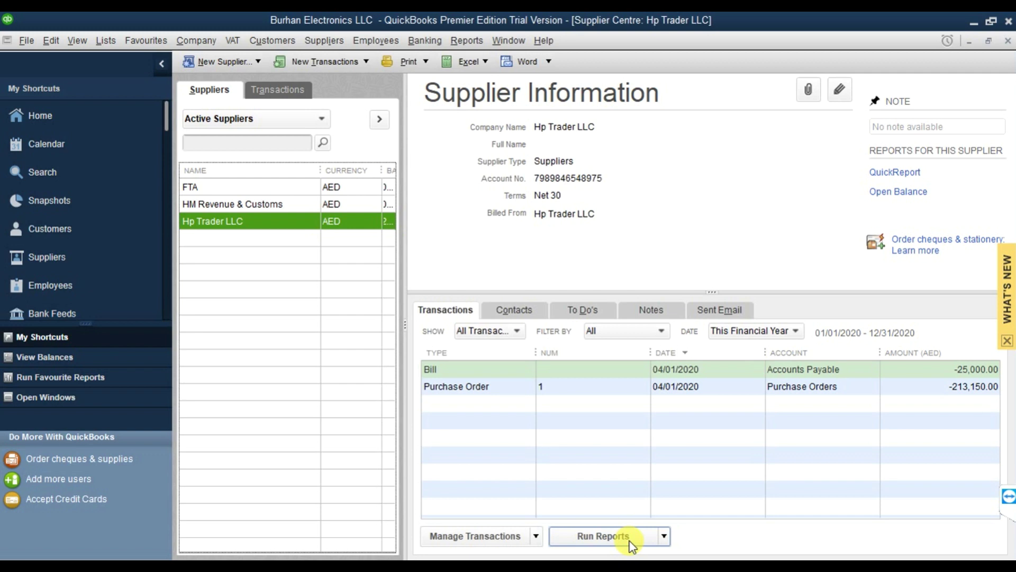
Open the Open Purchase Orders report from Reports > Purchases.
click(465, 40)
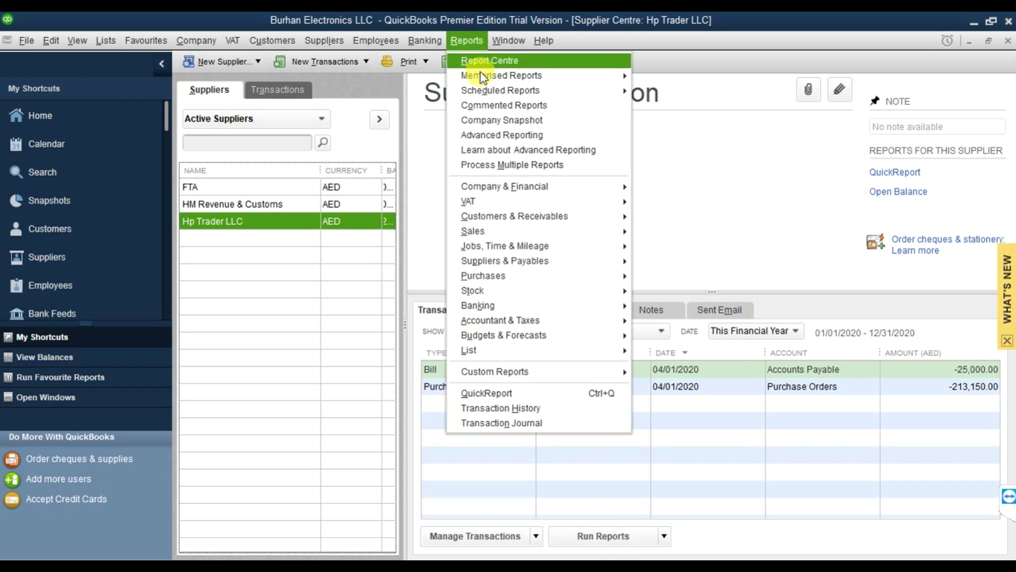
mouse_move(522, 276)
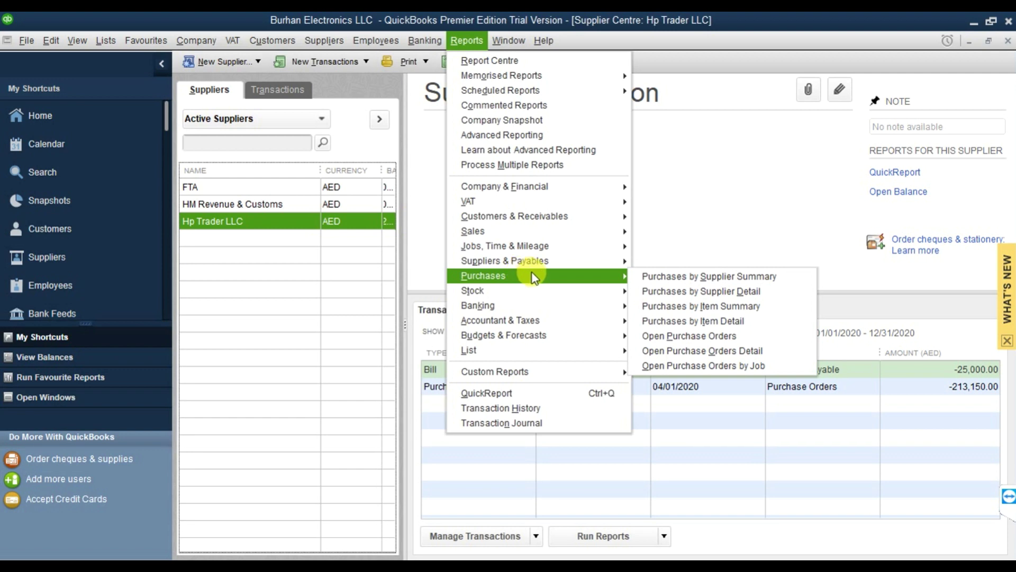
click(680, 335)
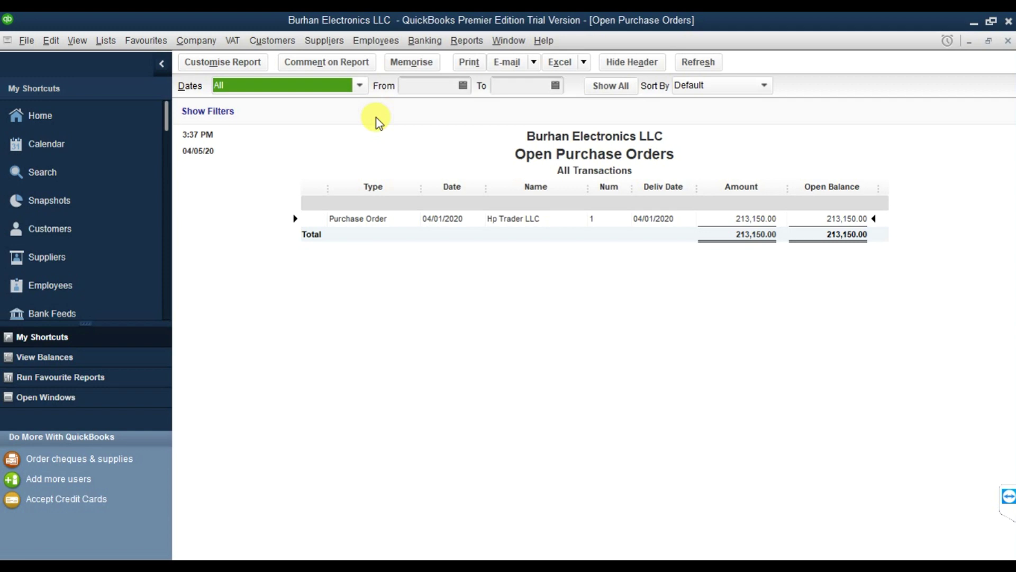
Close the Open Purchase Orders report and open the Suppliers menu.
click(1008, 41)
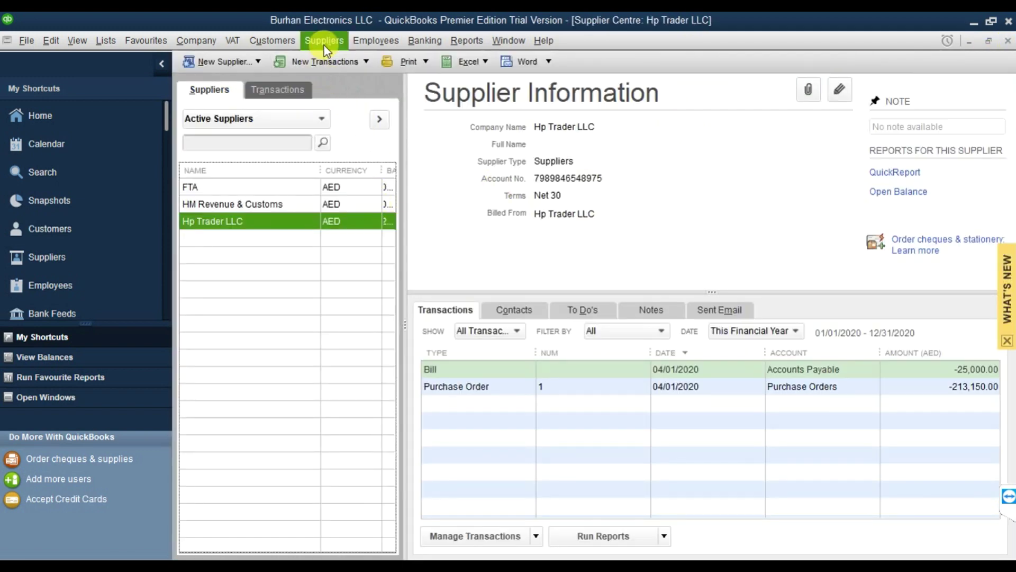
click(324, 41)
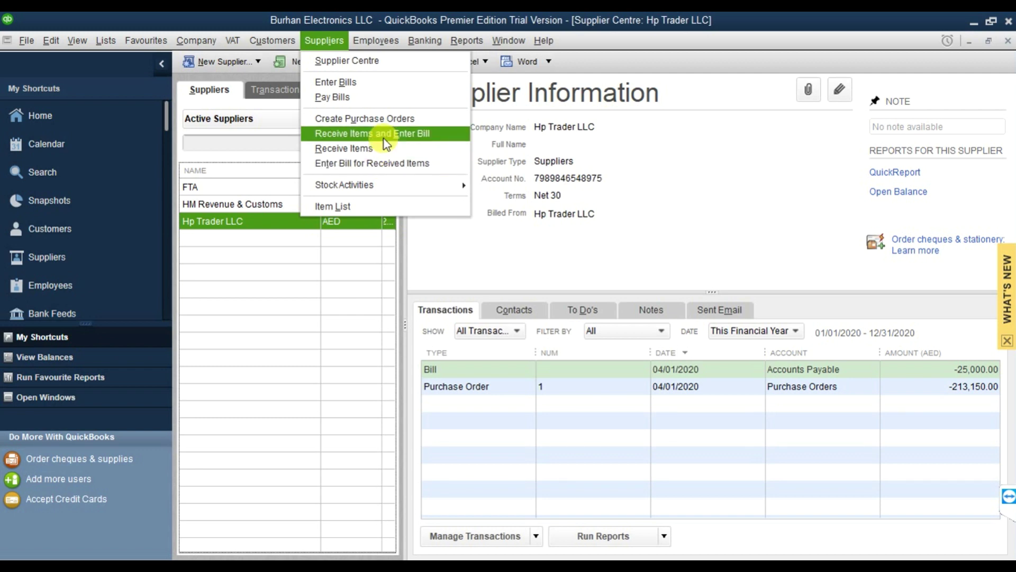
Start a Receive Items and Enter Bill form for Hp Trader LLC, declining the open purchase order.
click(421, 135)
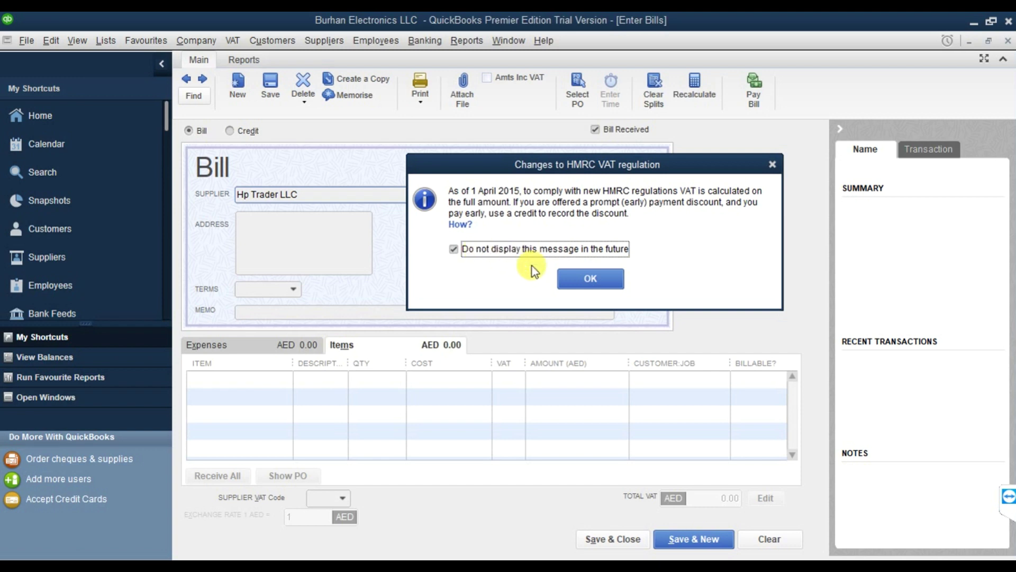
click(582, 277)
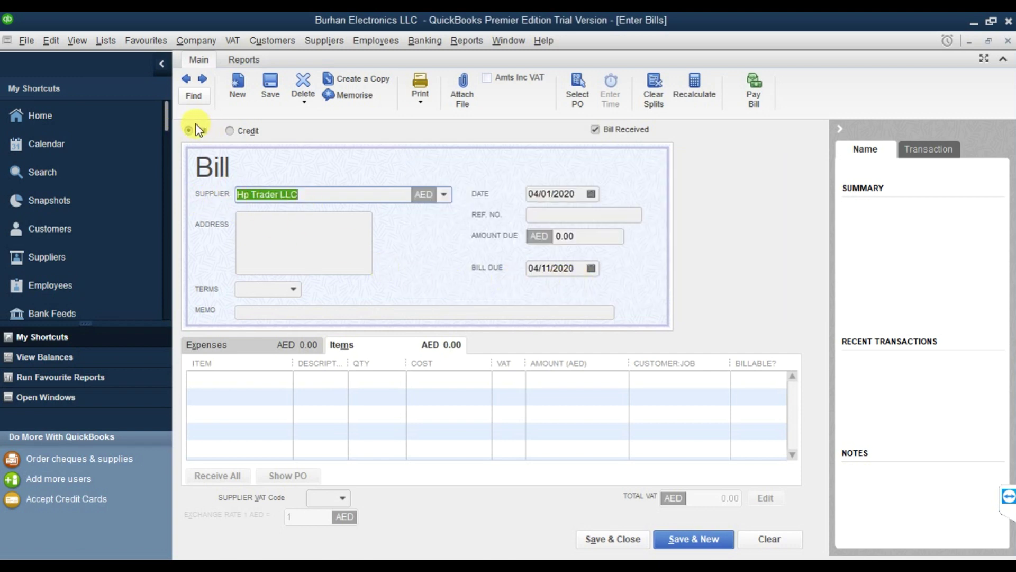
click(240, 132)
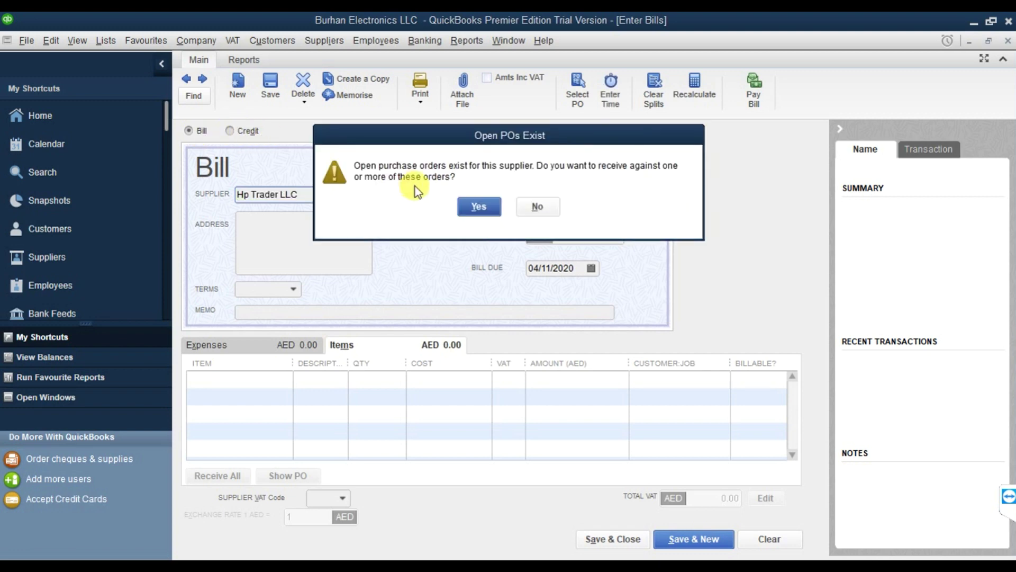
click(538, 207)
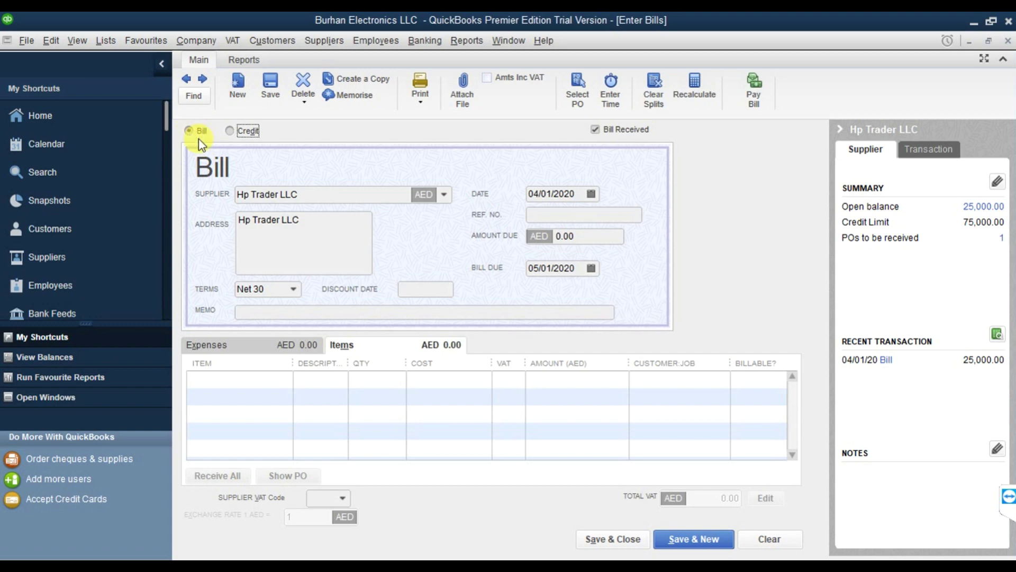
click(317, 195)
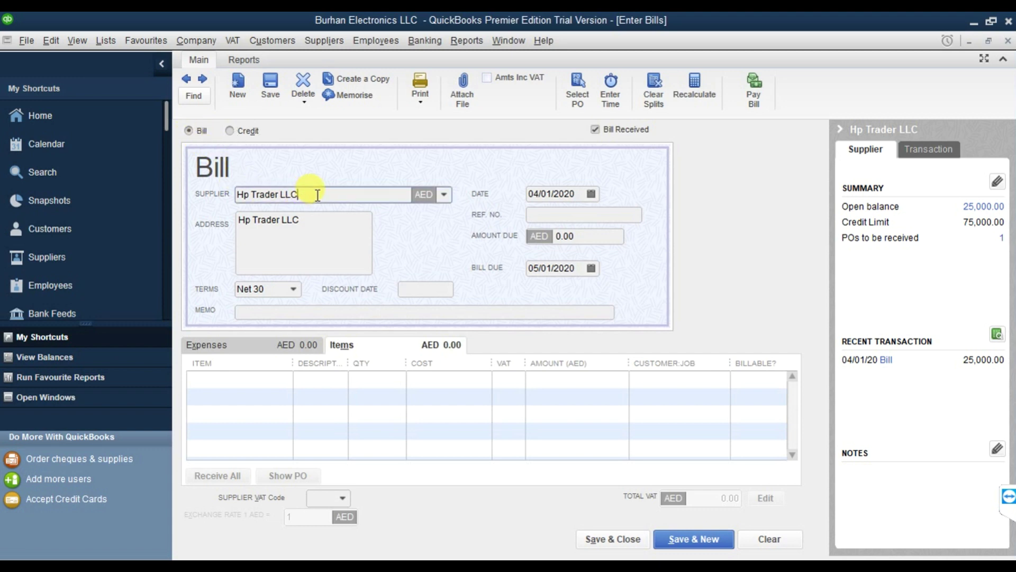
click(324, 220)
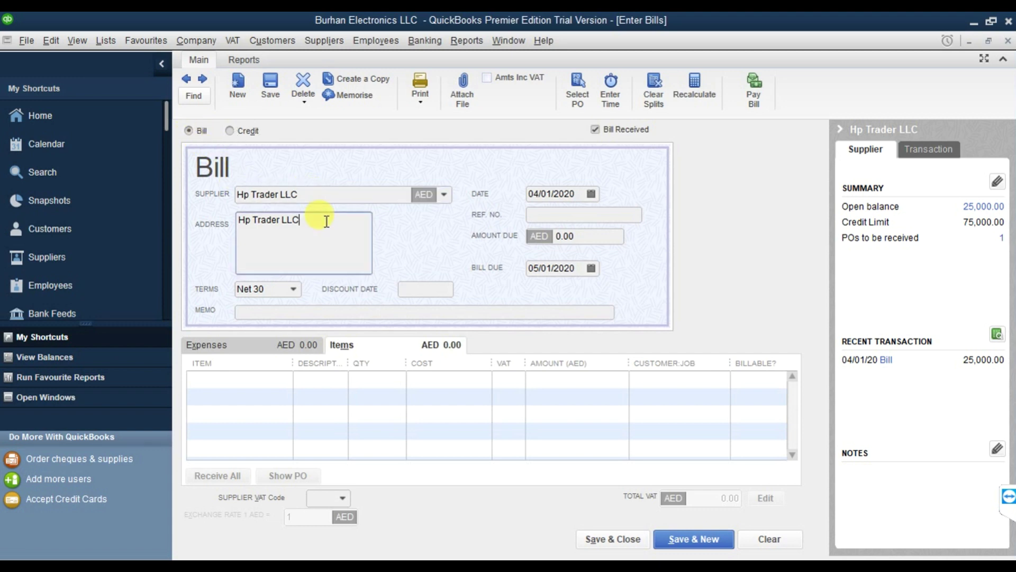
Date the bill 04/05/2020 and enter reference number 7788.
click(588, 197)
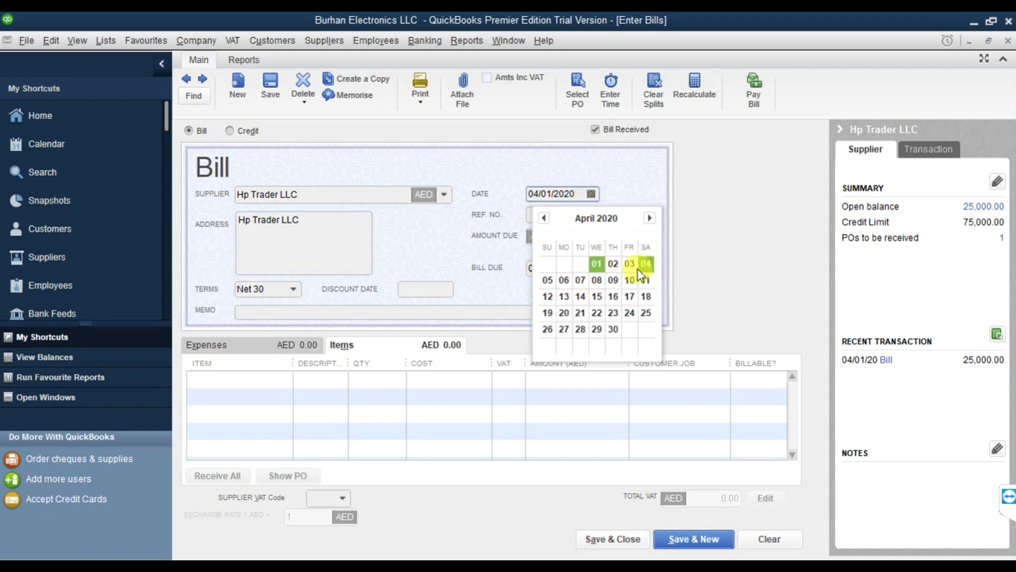
click(549, 286)
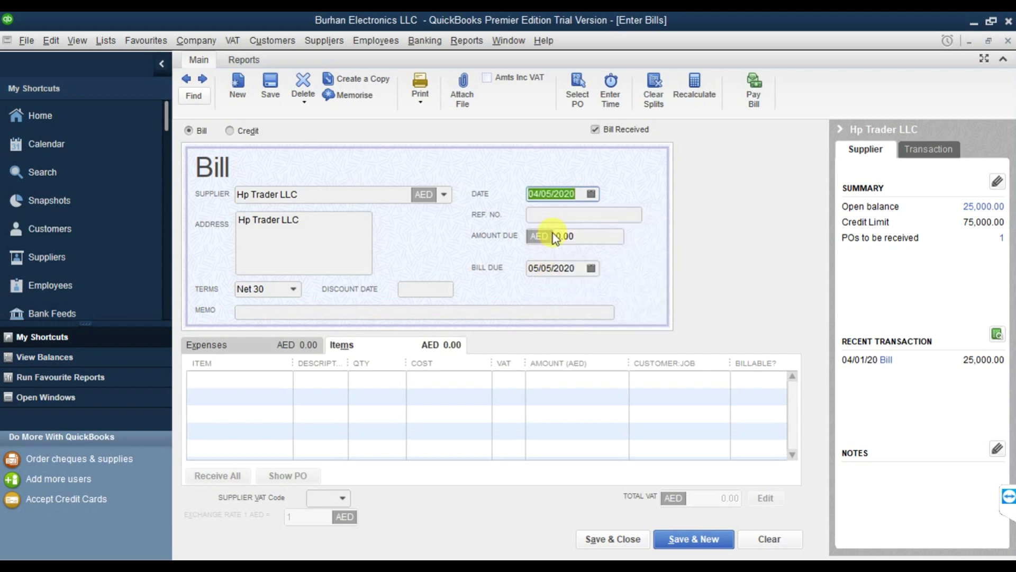
click(556, 216)
text(7788)
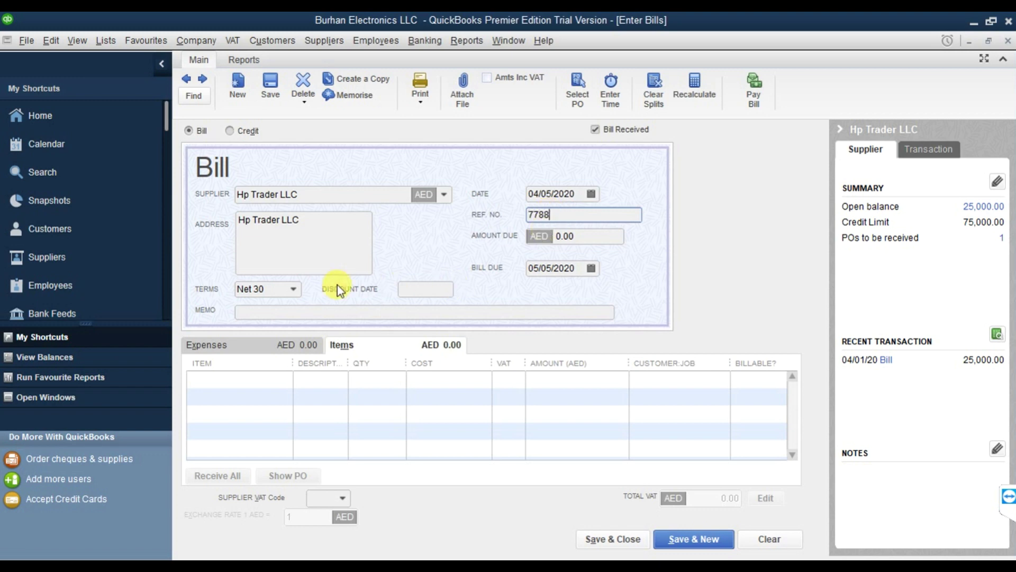
Choose Hp Trader LLC as the bill's supplier.
click(287, 311)
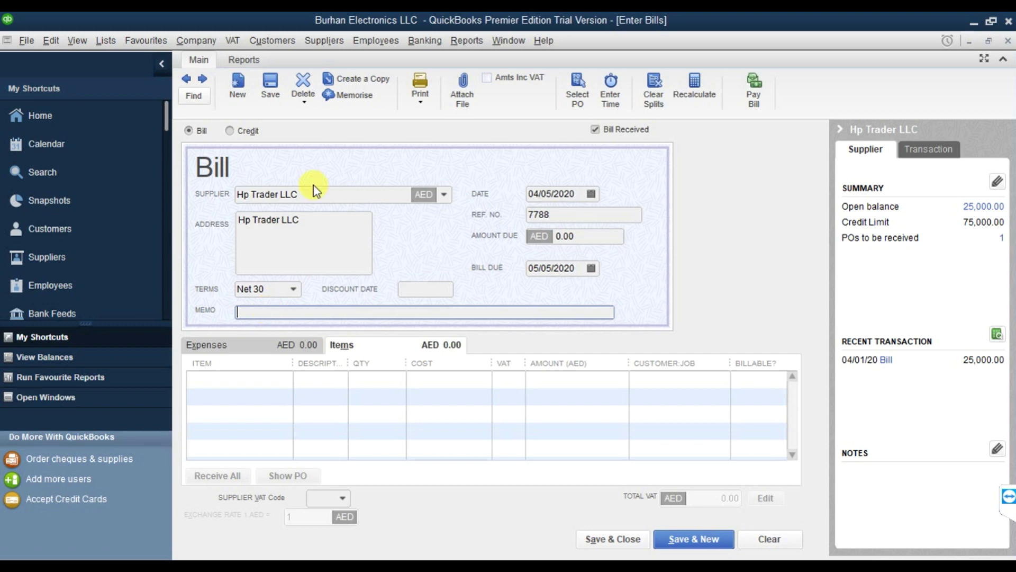
click(443, 196)
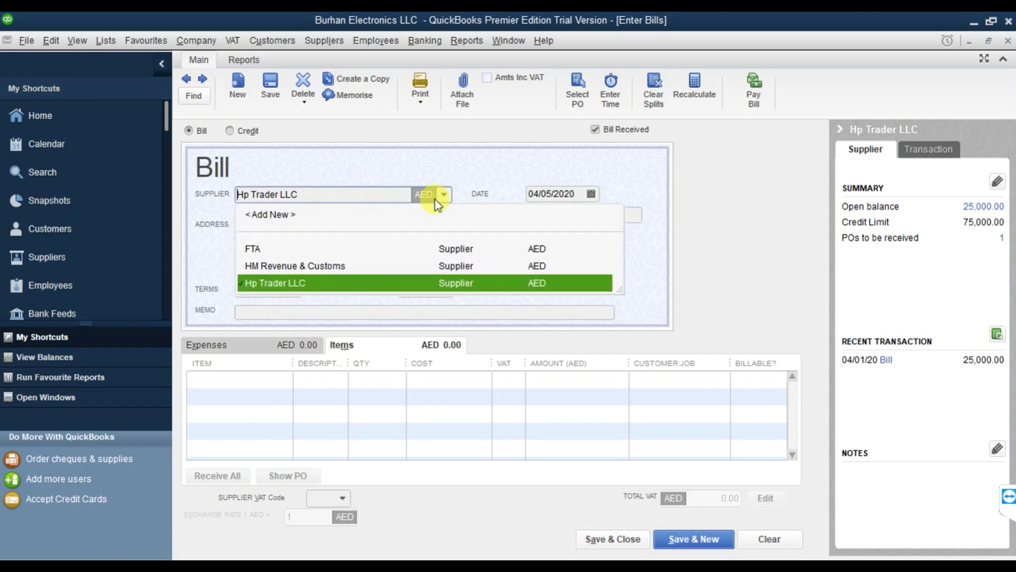
click(290, 281)
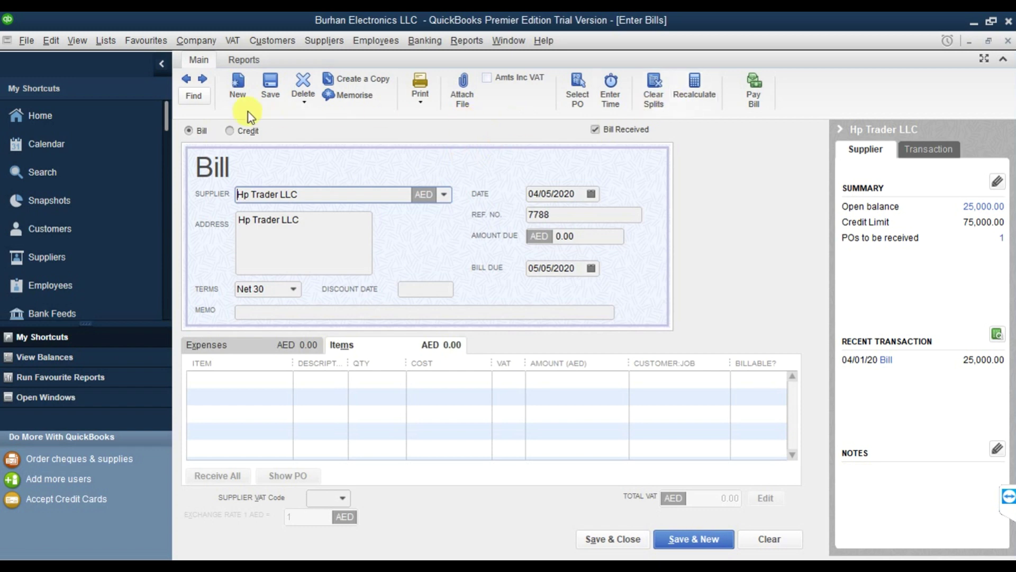
Close the bill without recording it, then close the Supplier Centre and leftover VAT windows.
click(1007, 41)
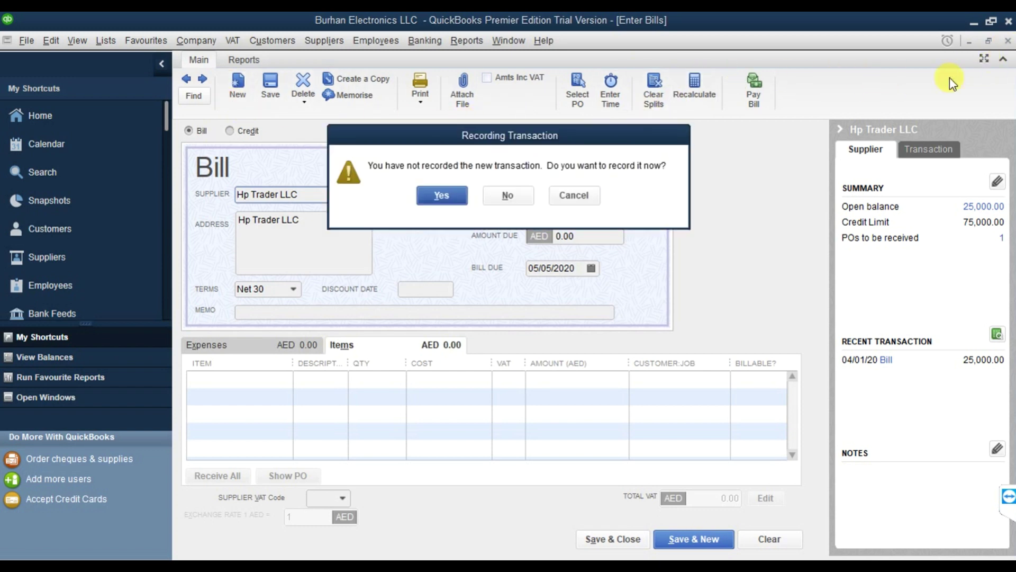
click(524, 195)
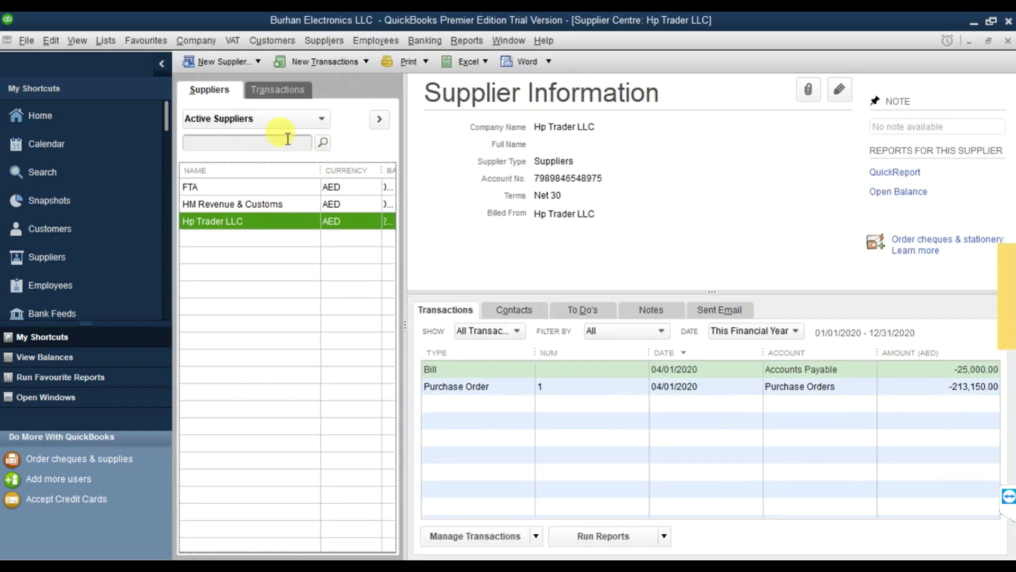
click(1007, 42)
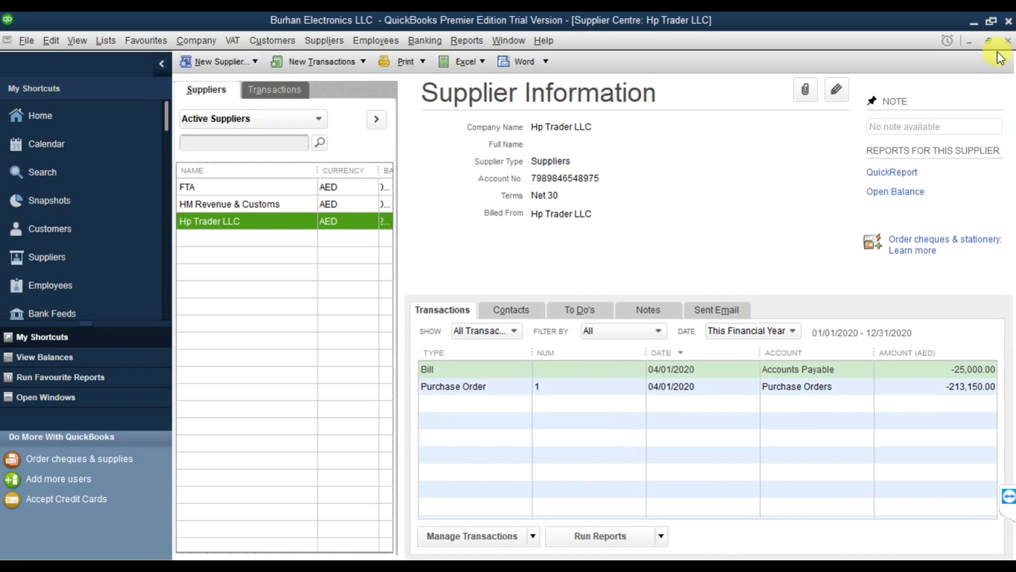
click(1007, 43)
click(1007, 43)
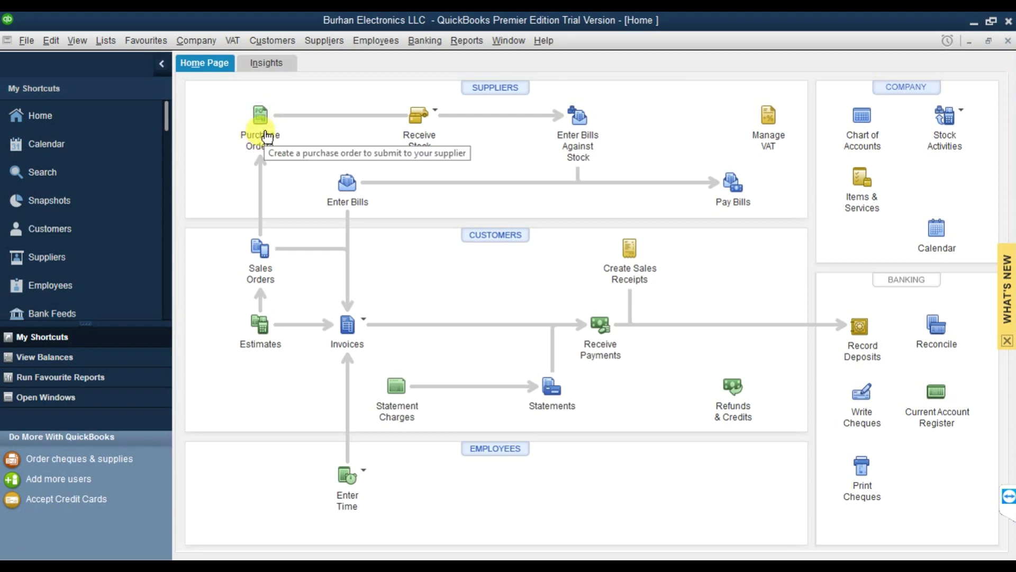
Dismiss the Receive Stock options and start Suppliers > Receive Items and Enter Bill.
click(436, 116)
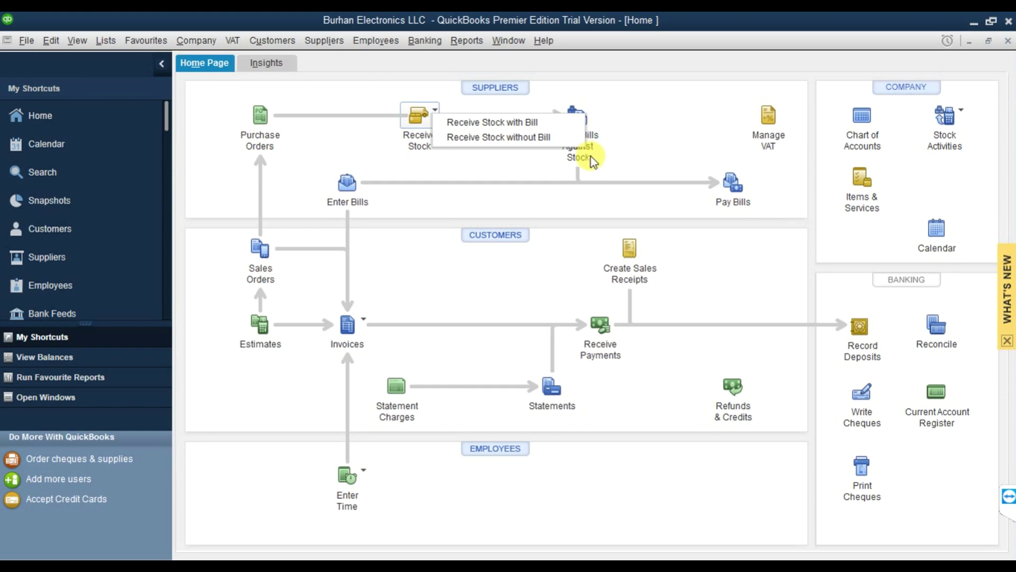
click(334, 40)
click(335, 40)
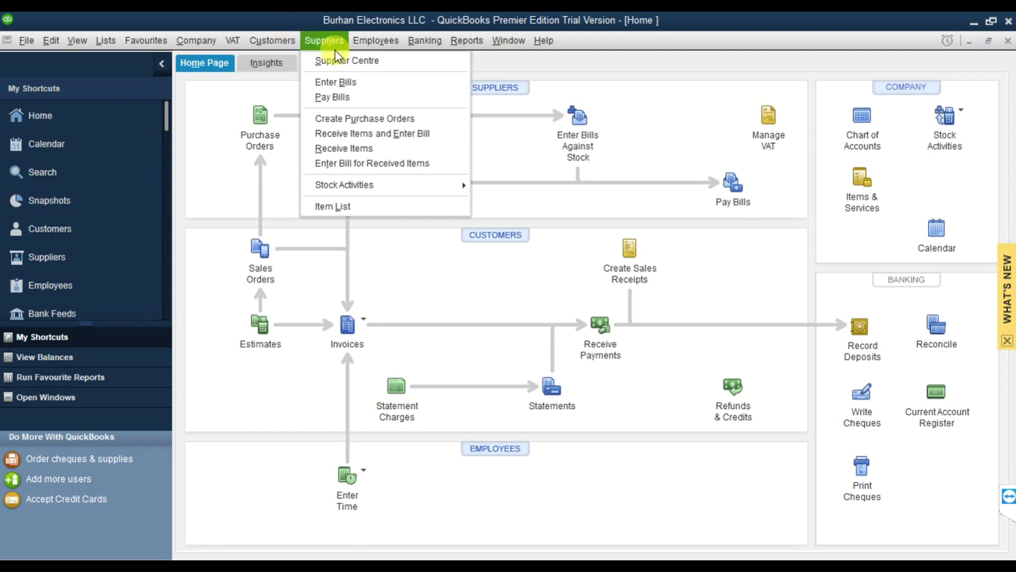
click(368, 137)
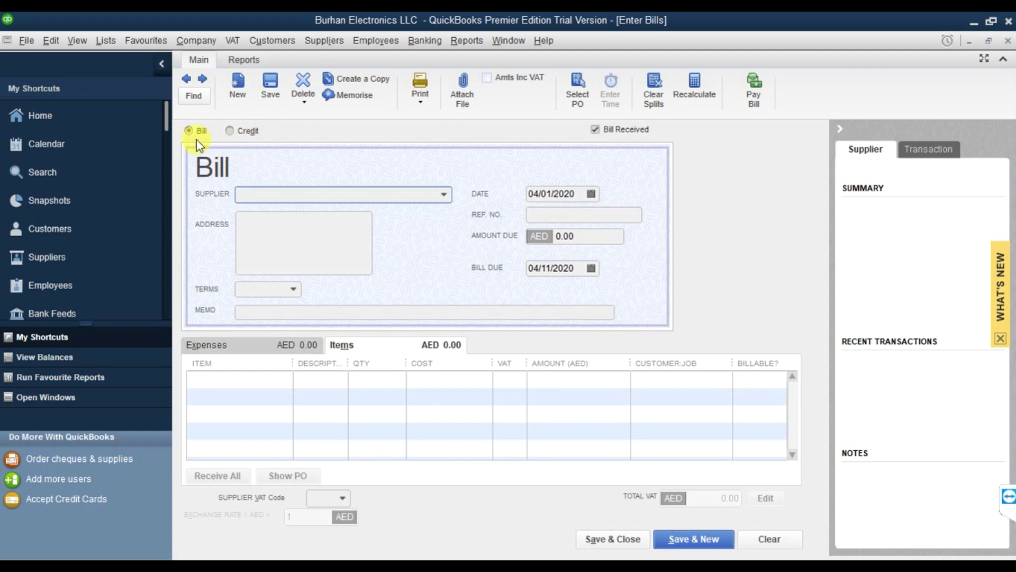
Select Hp Trader LLC, accept the open PO prompt, and bring in Purchase Order 1's items.
click(442, 195)
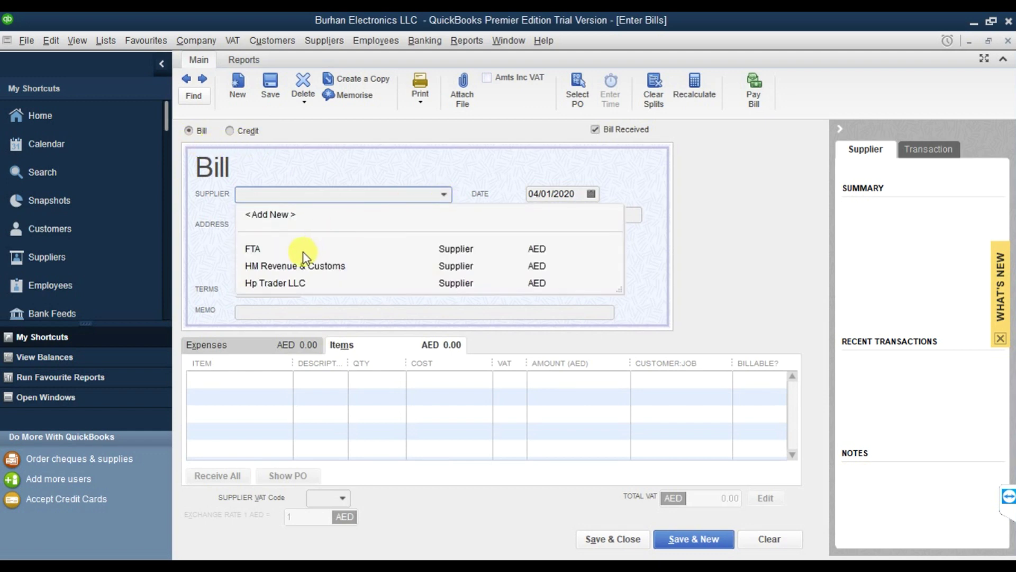
click(302, 281)
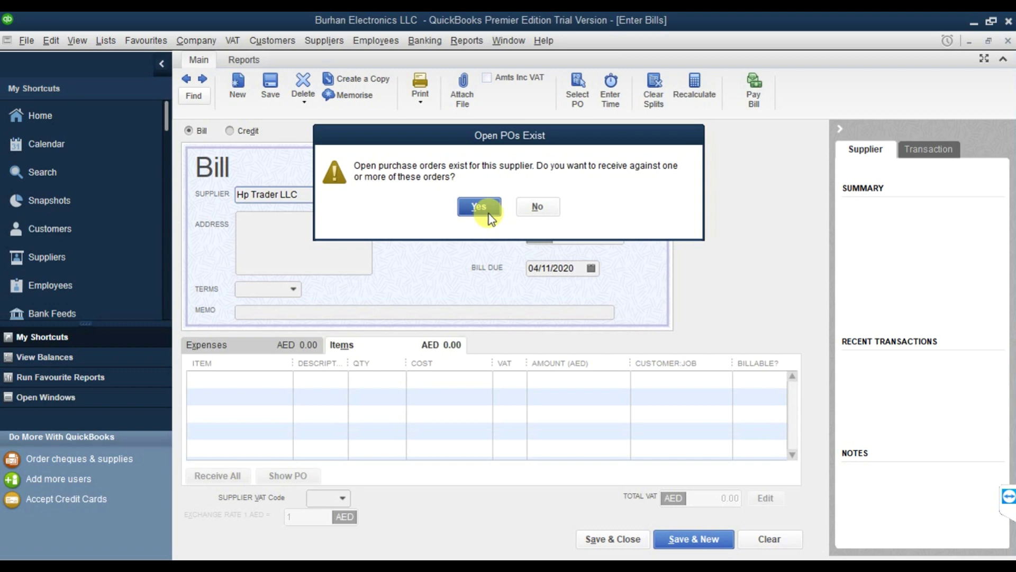
click(478, 207)
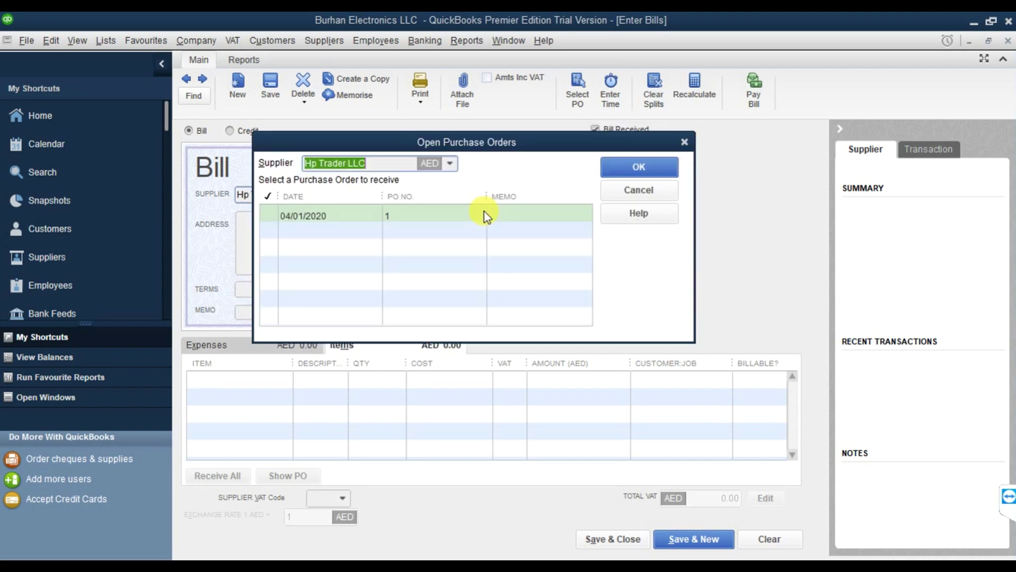
click(275, 218)
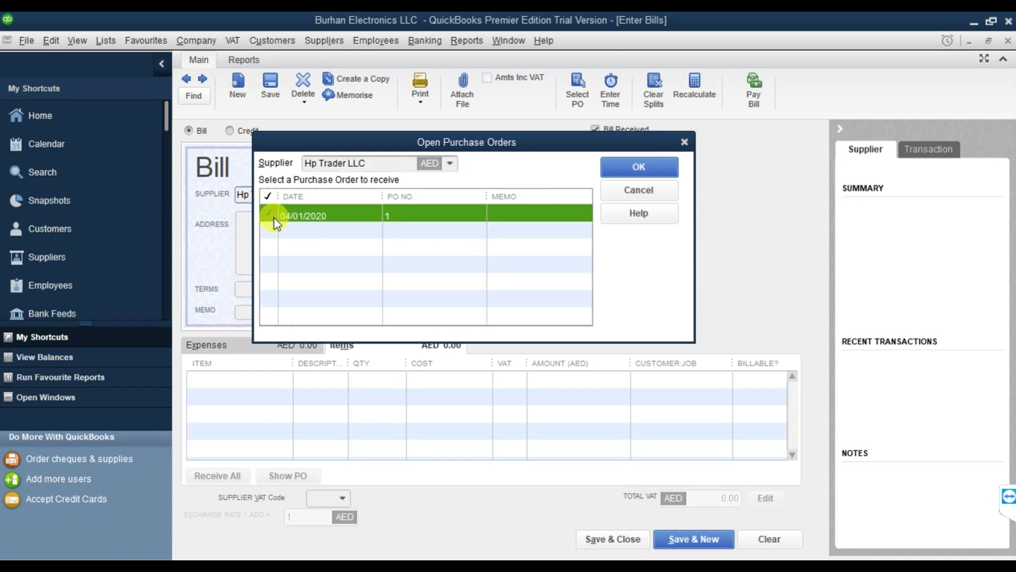
click(639, 167)
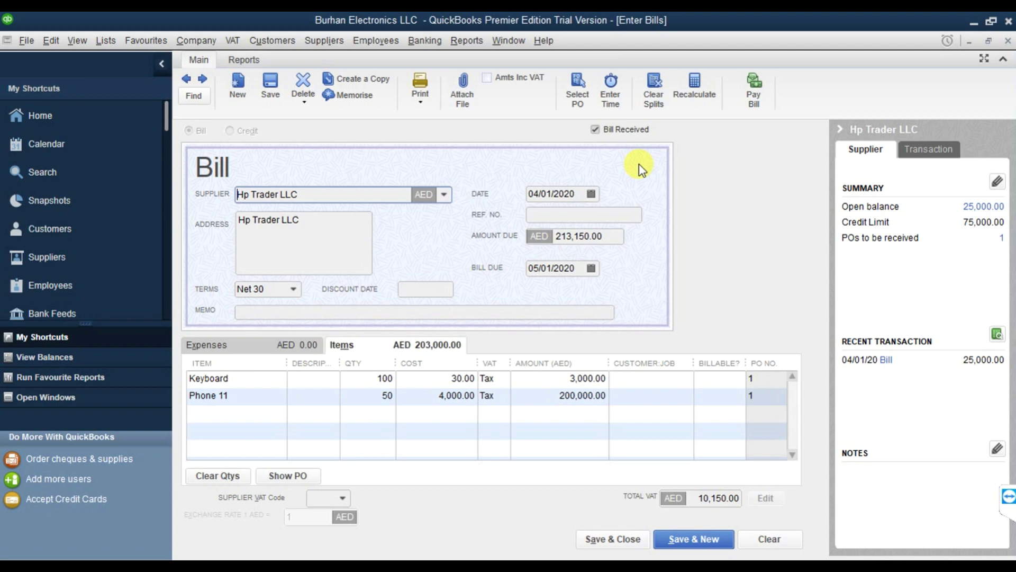
Date the bill 04/05/2020 and enter reference number 7788.
click(591, 196)
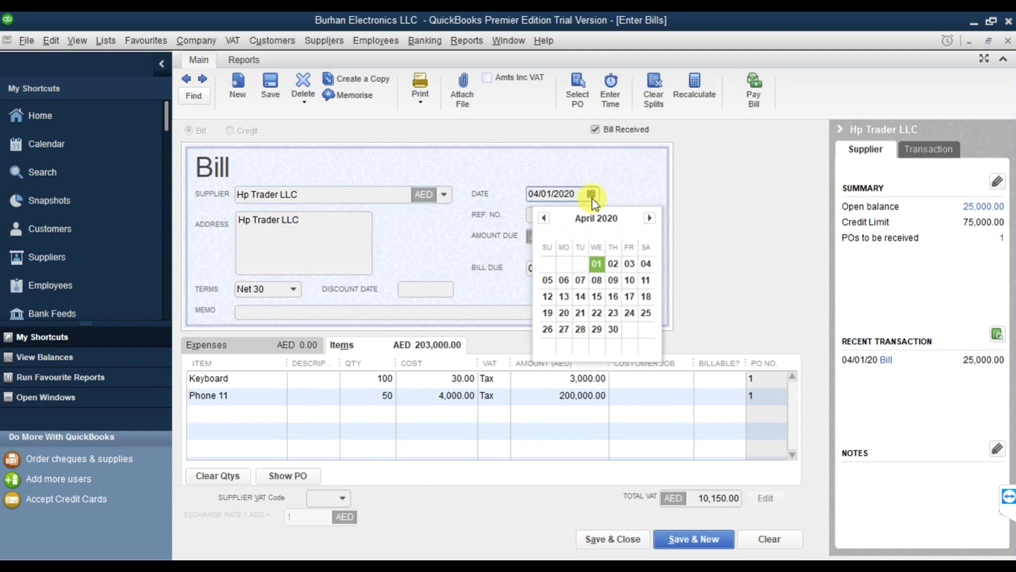
click(553, 284)
click(553, 216)
text(7788)
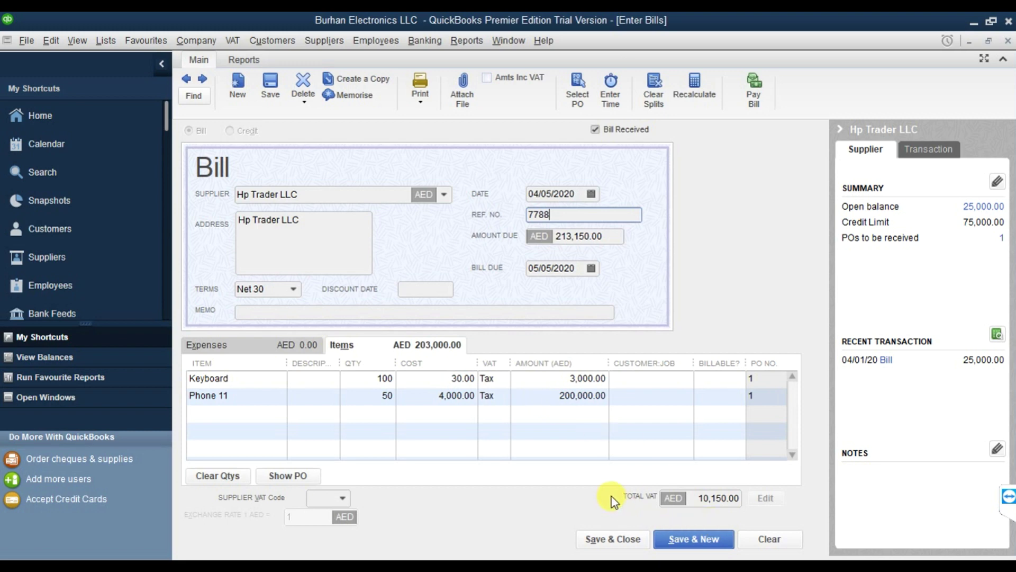
Highlight the 10,150.00 Total VAT and the Amount Due figures.
drag(700, 498, 757, 499)
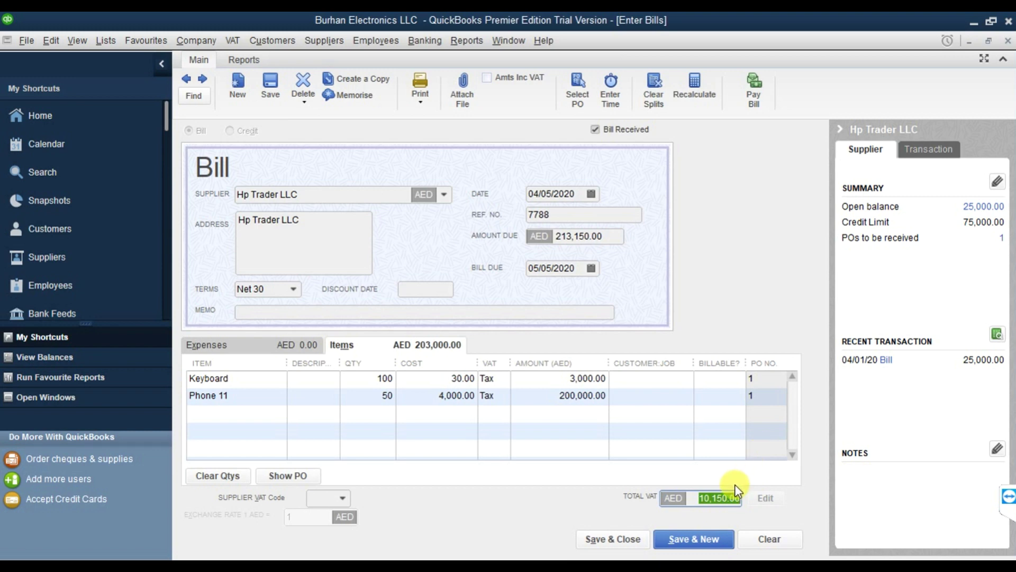
click(610, 236)
drag(611, 236, 553, 236)
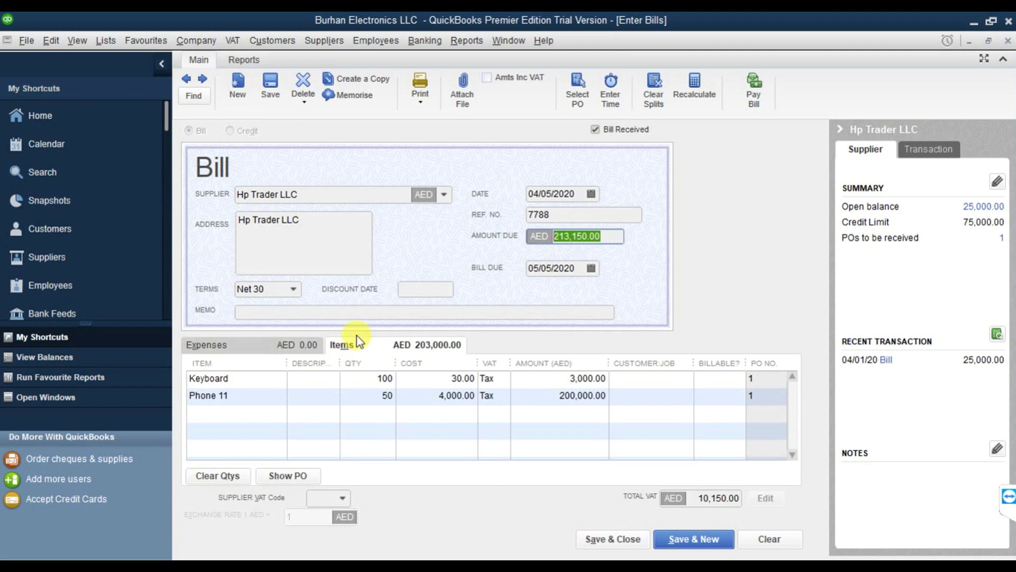
Add a Freight and Shipping Costs expense line of 1000 with the Tax VAT code.
click(220, 354)
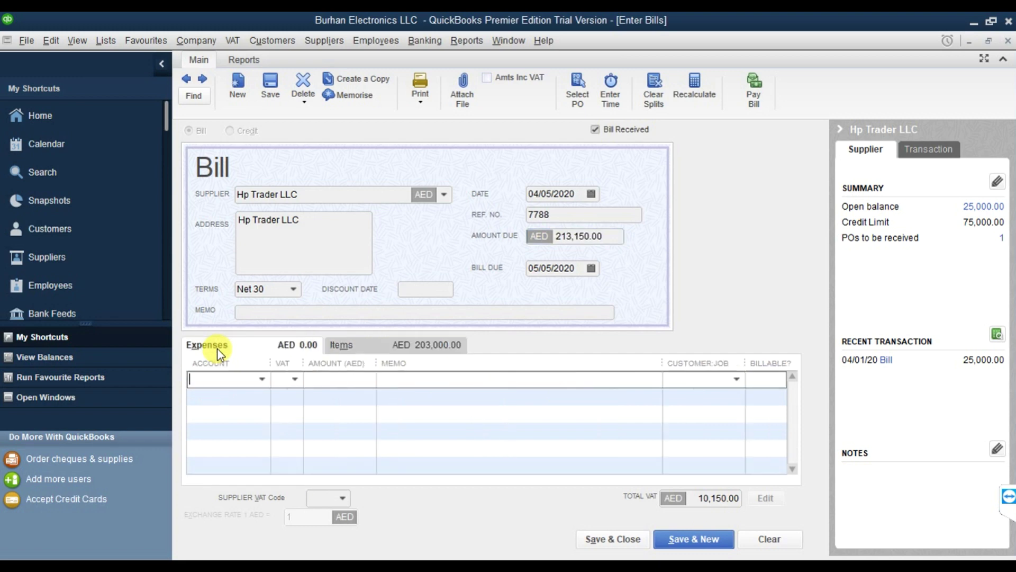
click(260, 381)
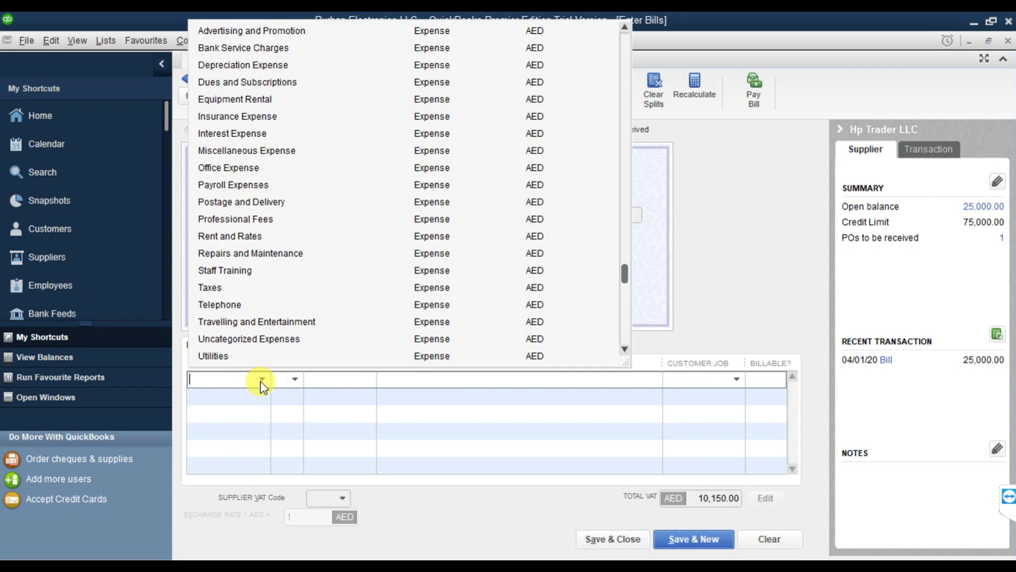
text(De)
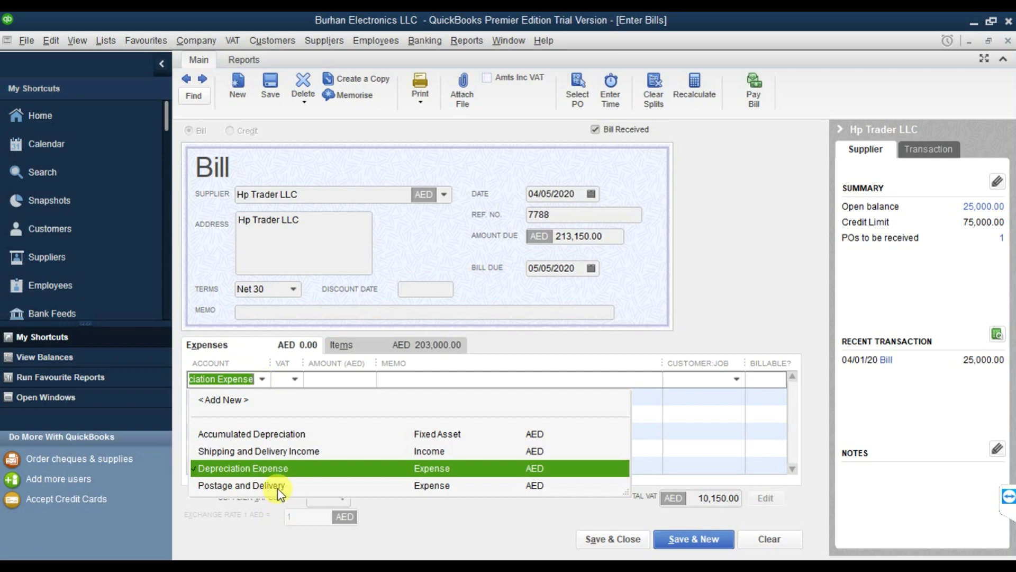
key(BackSpace)
text(Fr)
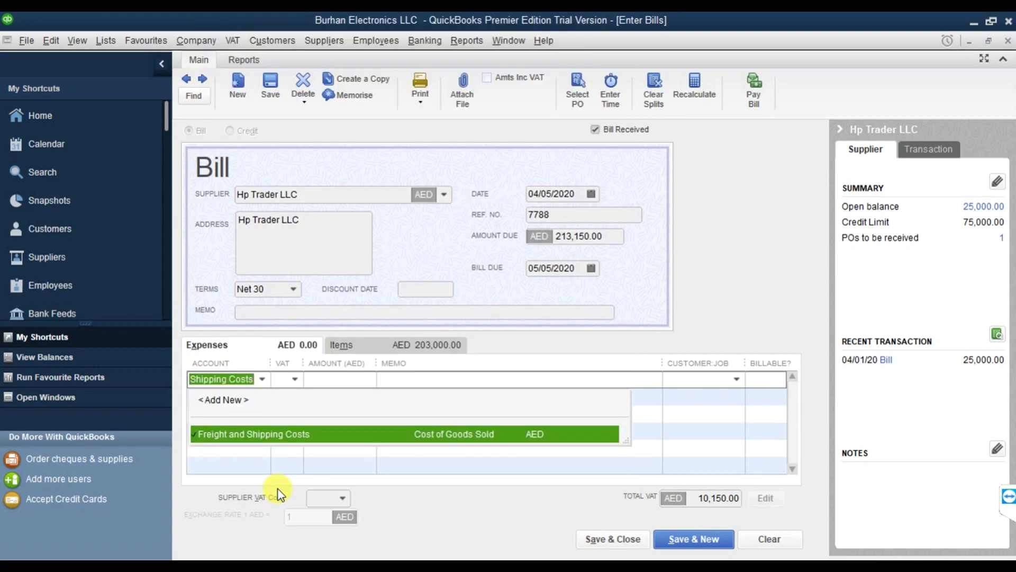
click(291, 434)
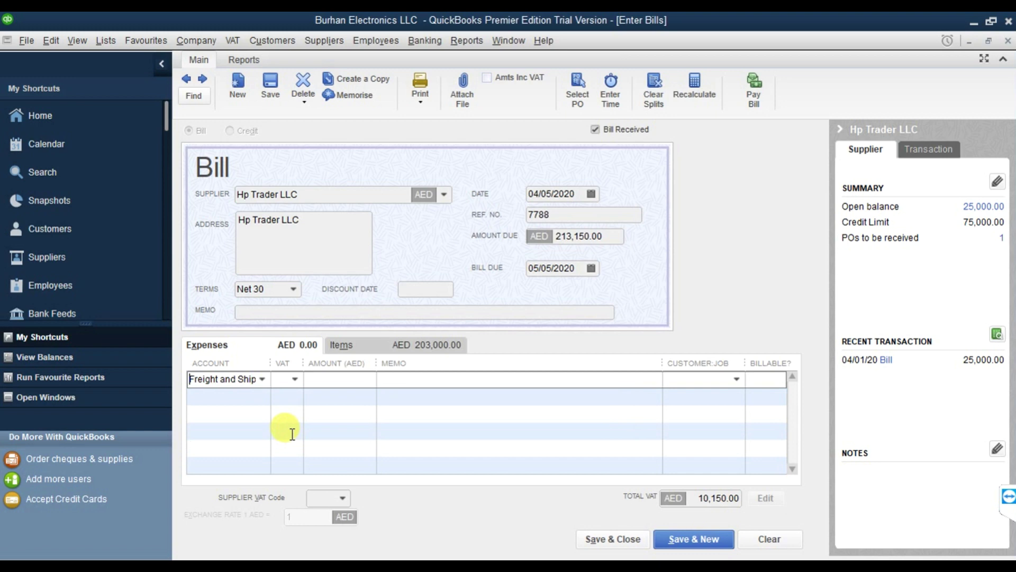
click(295, 379)
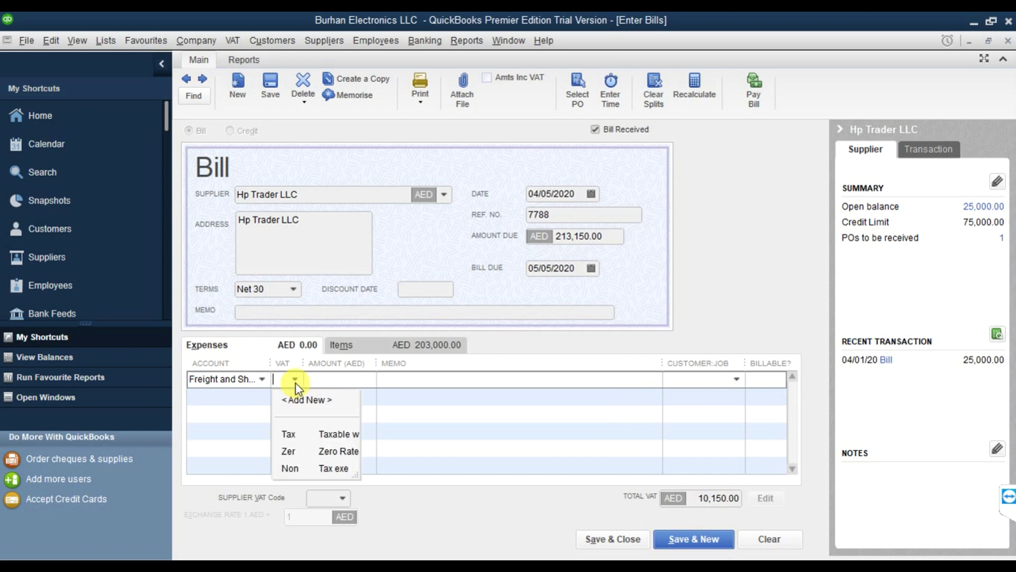
click(289, 433)
click(339, 380)
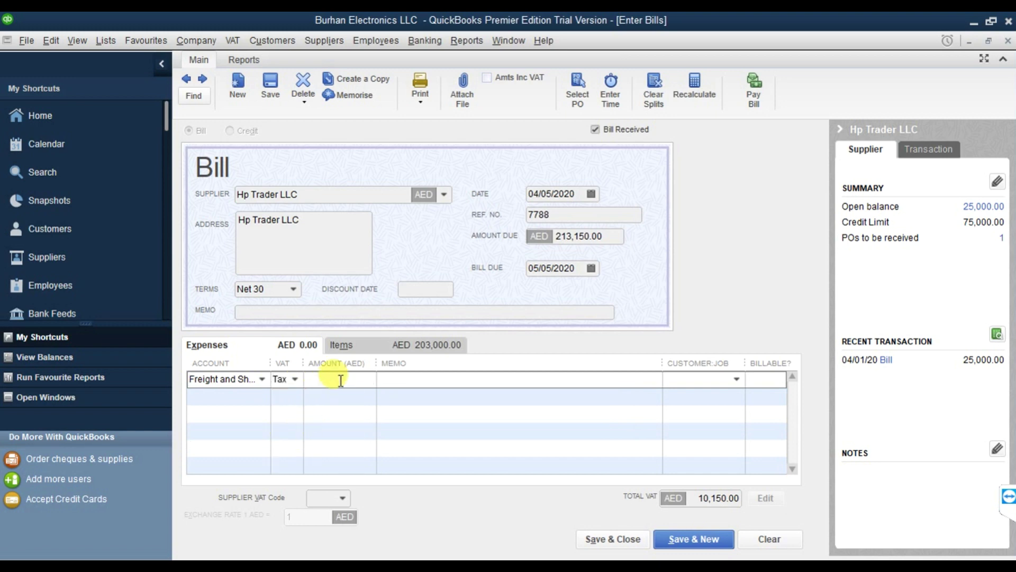
text(1000)
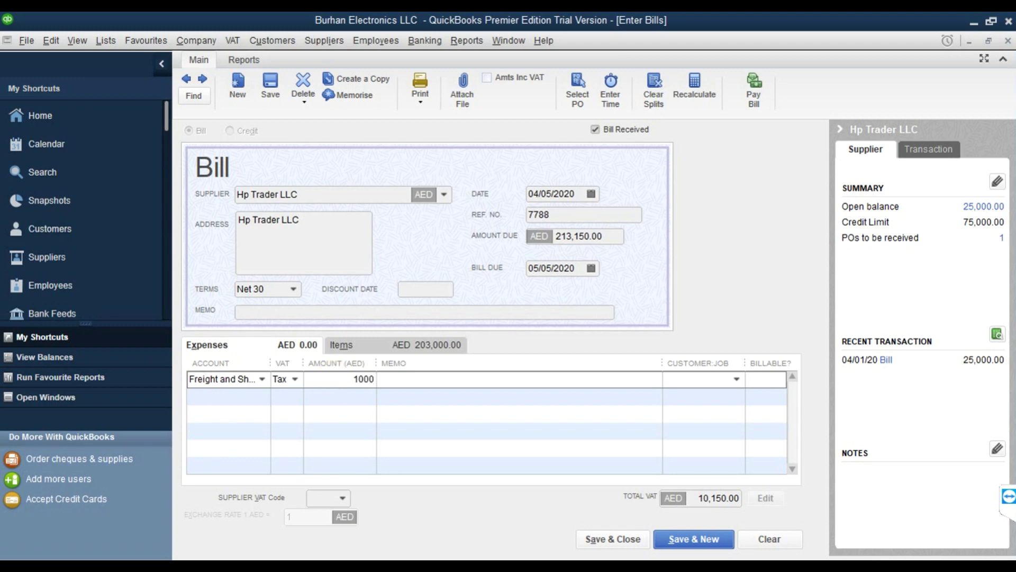
key(Tab)
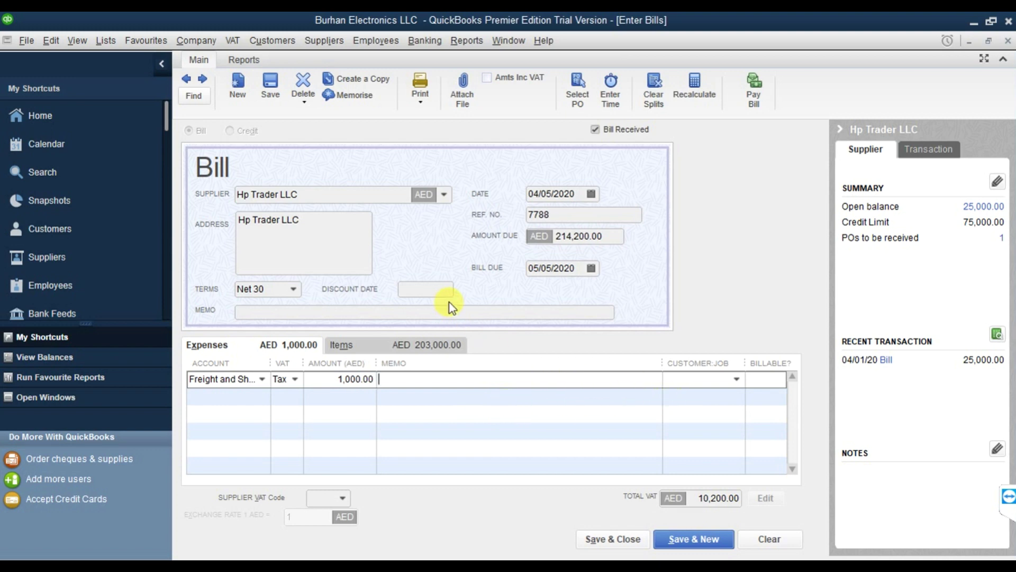
Save and close the bill, accepting the credit-limit warning.
click(605, 542)
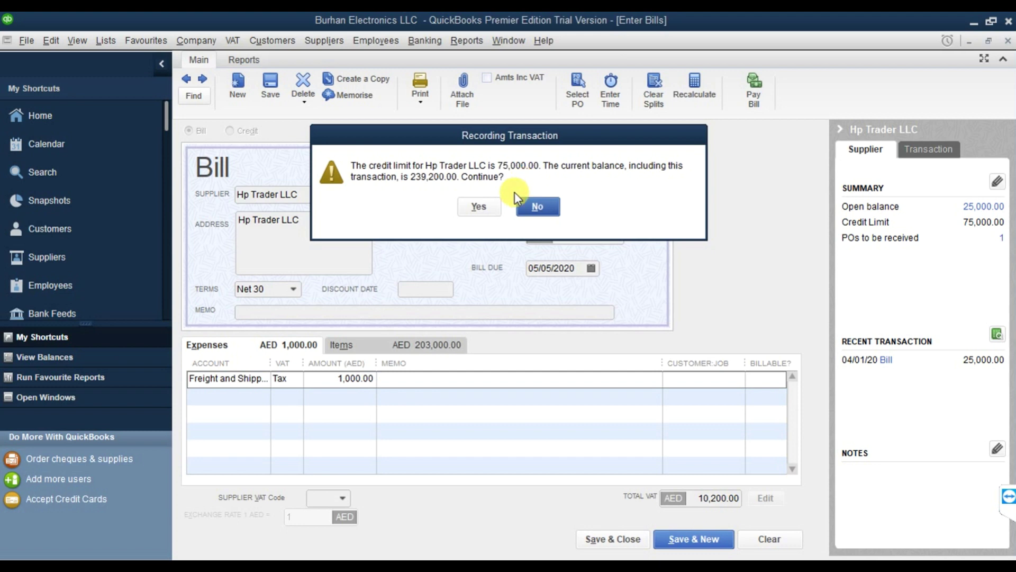
click(476, 206)
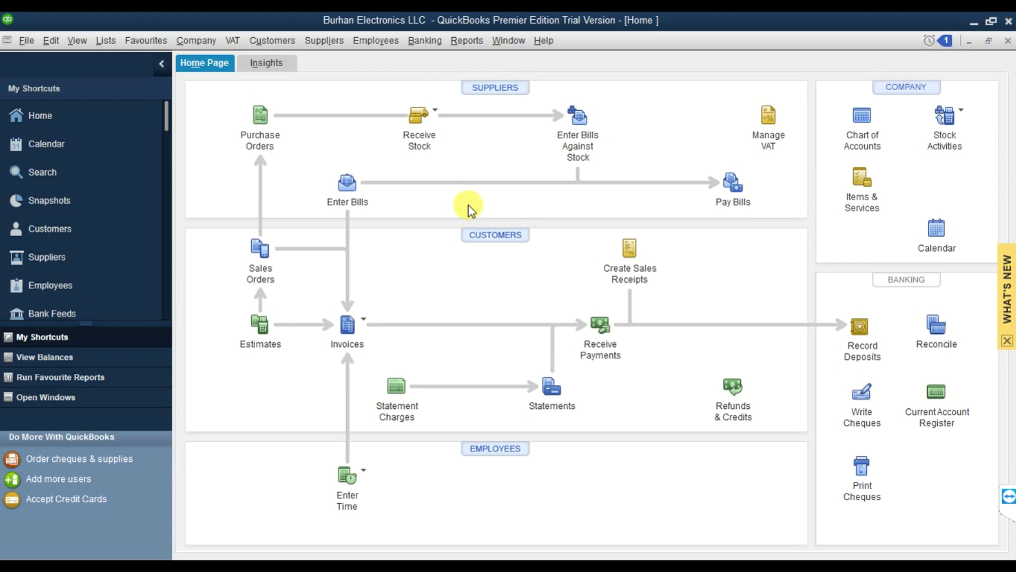
From Pay Bills, start a new bank account named Dubai Islamic Bank.
click(339, 46)
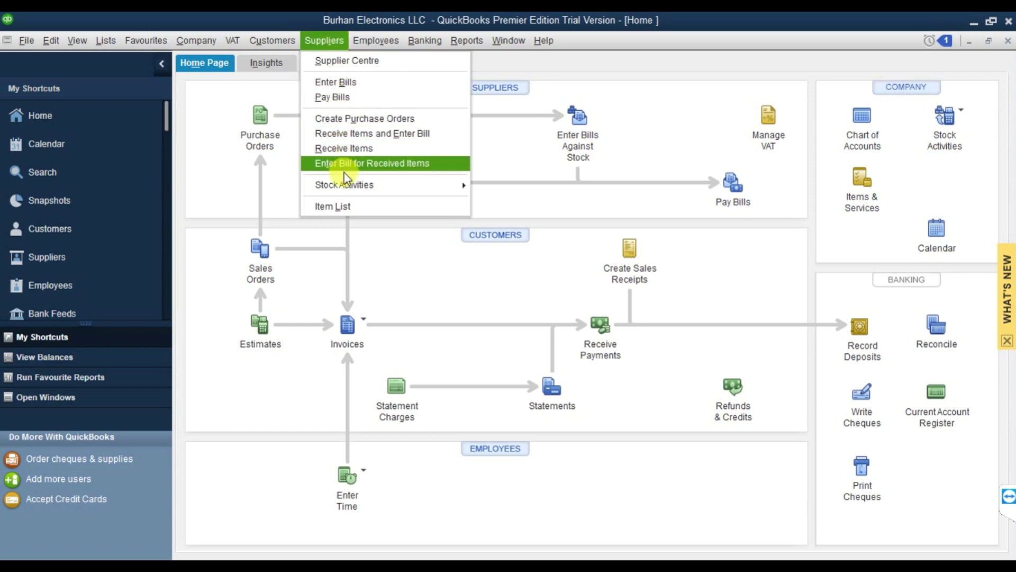
click(346, 95)
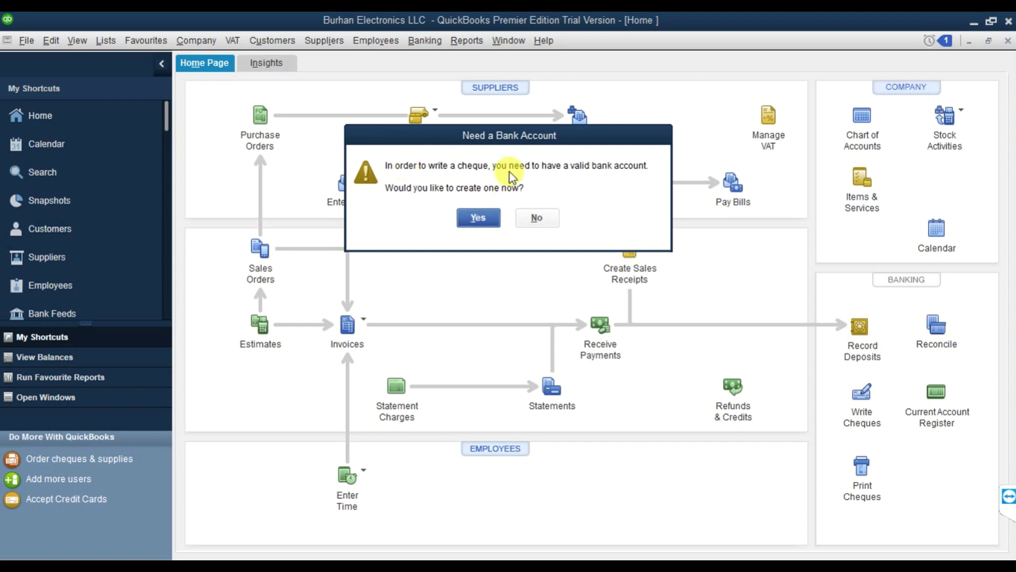
click(497, 221)
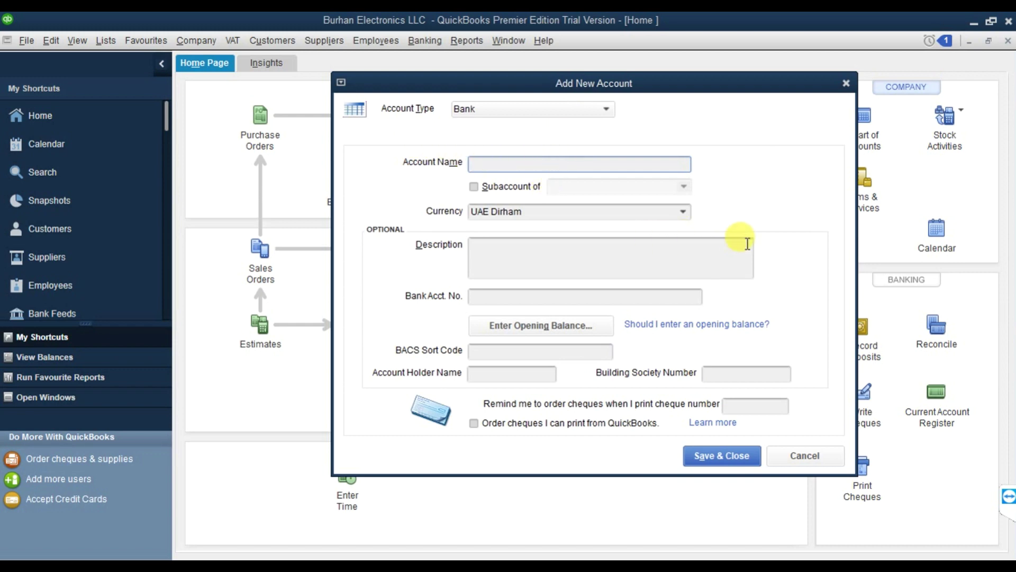
text(Dubai I)
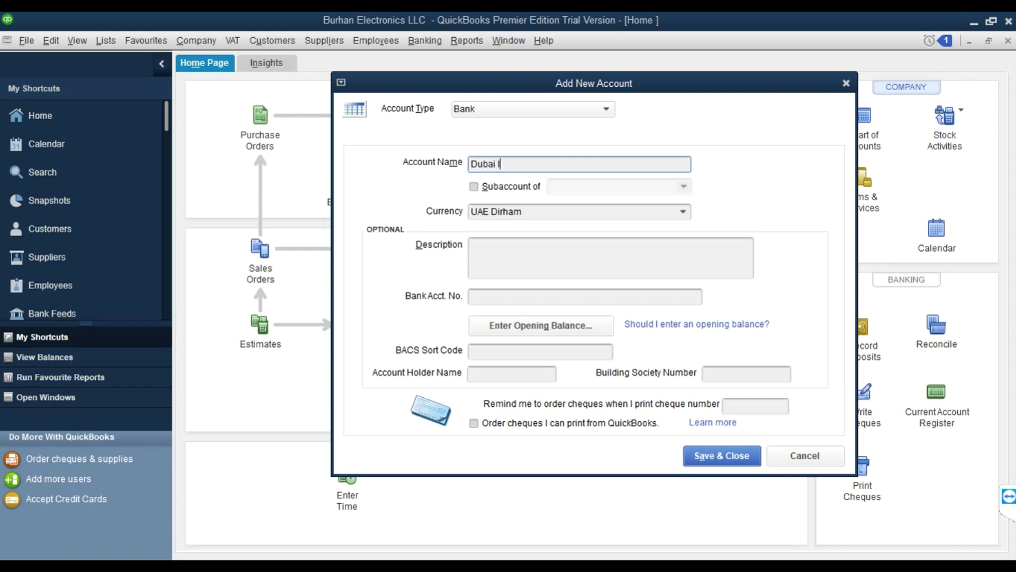
text(slamic Bank)
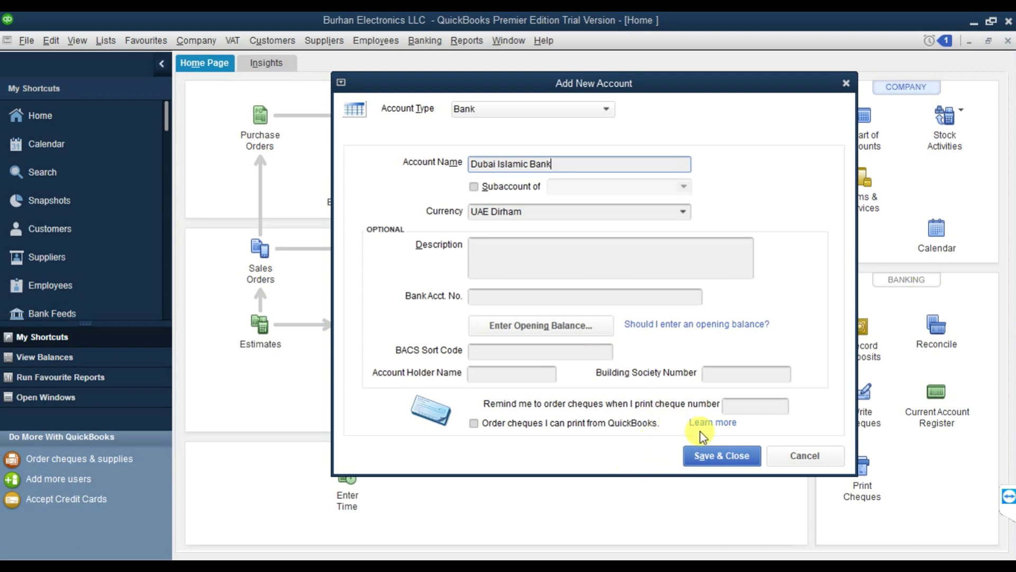
Give the account a 300,000.00 opening balance as of 04/01/2020 and save it.
click(545, 326)
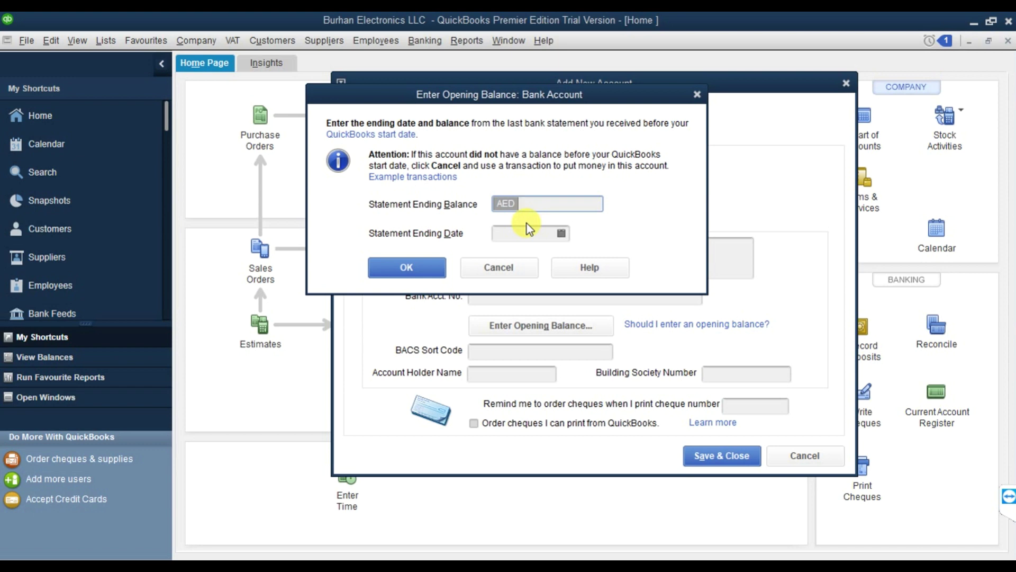
text(300000)
click(558, 234)
click(562, 234)
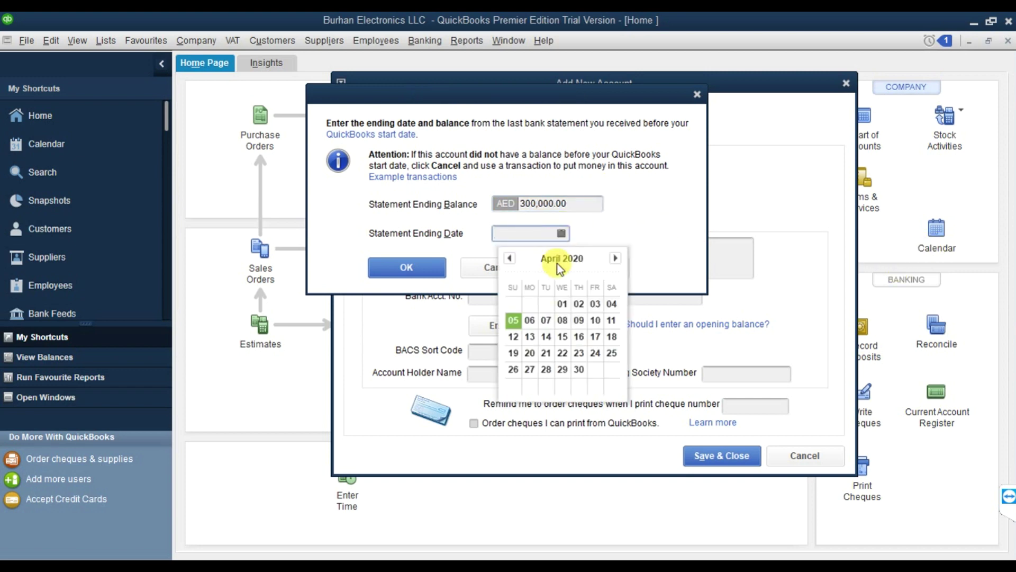
click(562, 303)
click(407, 267)
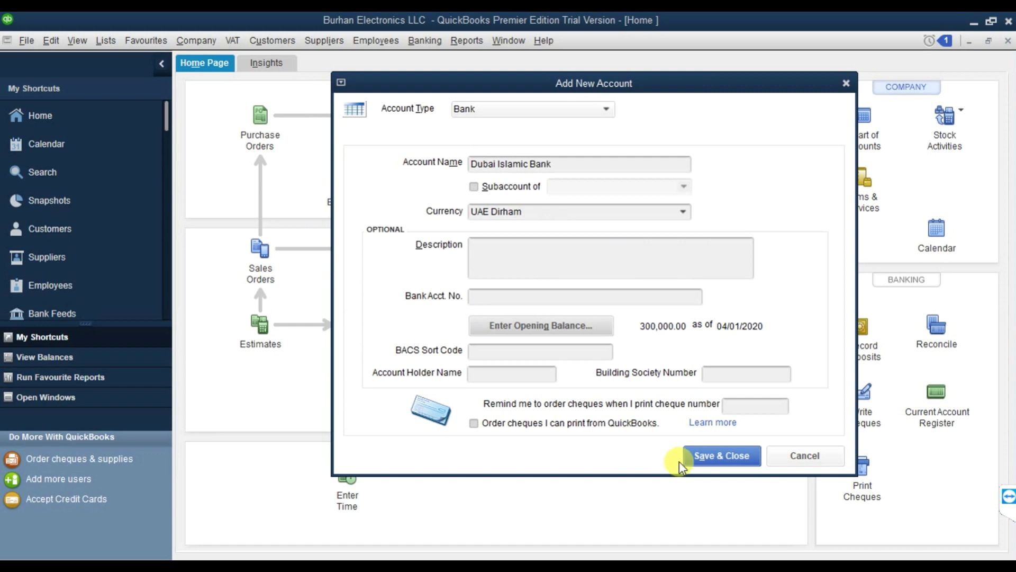
click(725, 450)
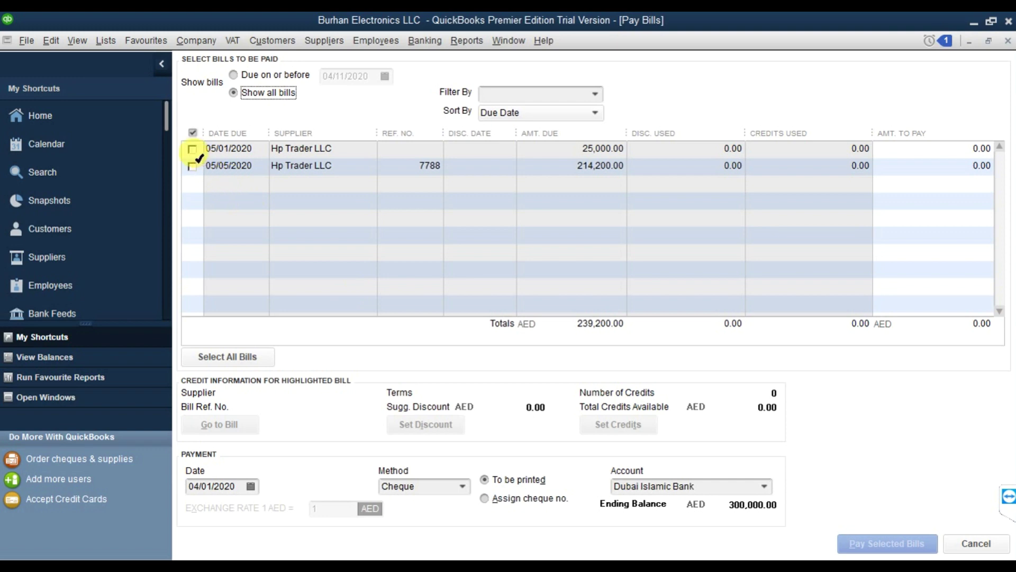
Select the 25,000.00 and 214,200.00 bills, pay them, and close the payment summary.
click(193, 149)
click(192, 167)
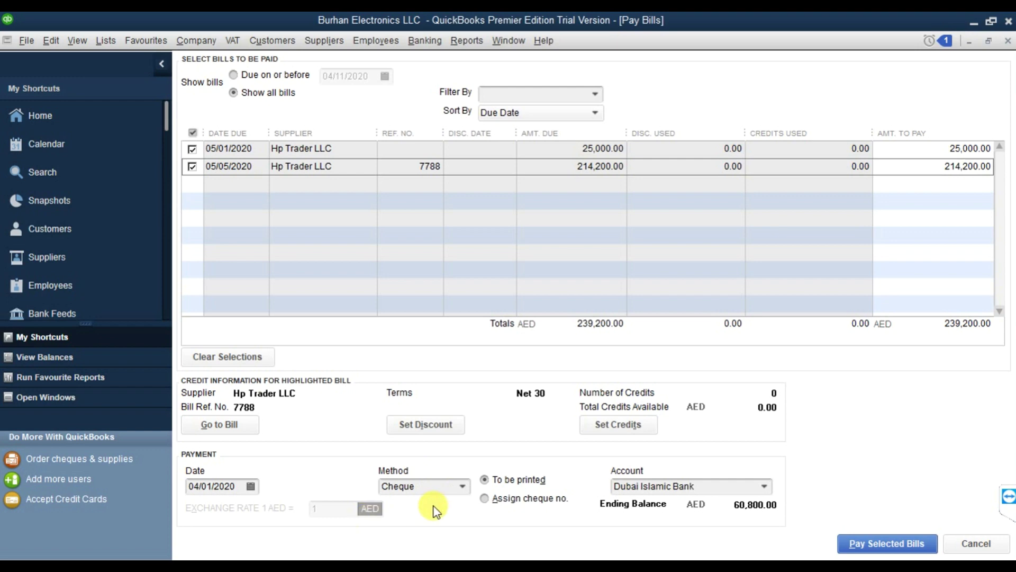
click(887, 545)
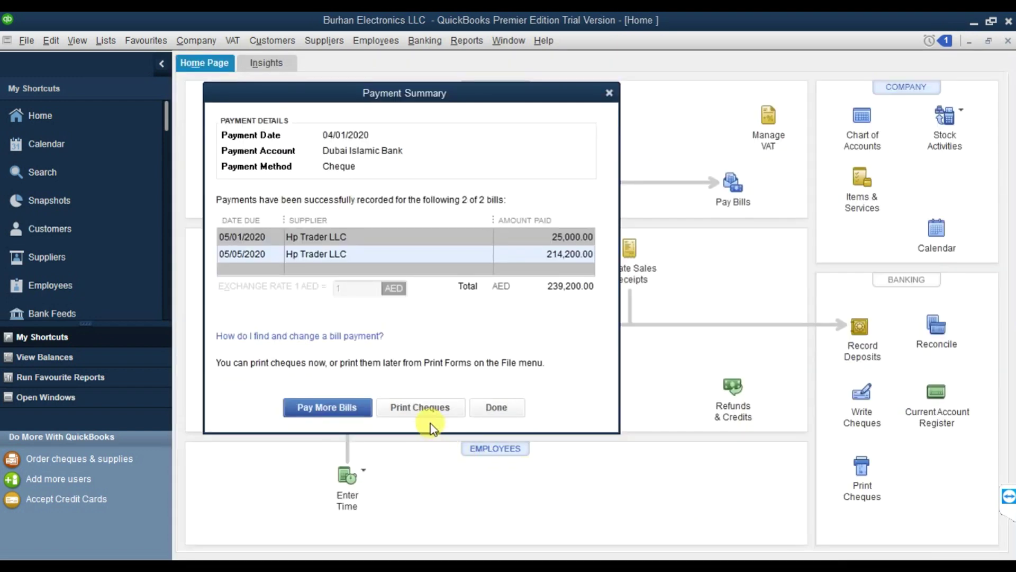
click(497, 407)
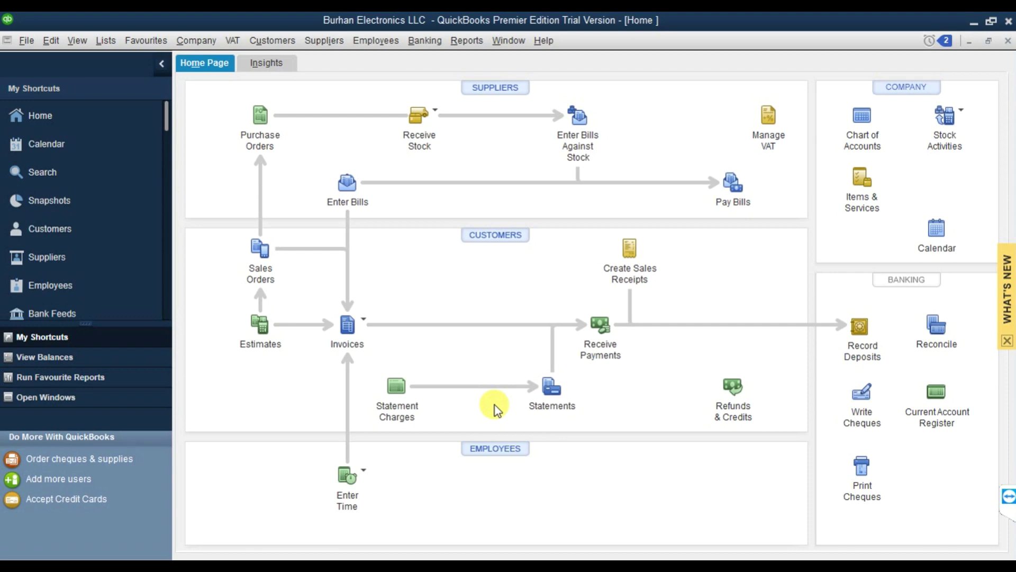
click(461, 44)
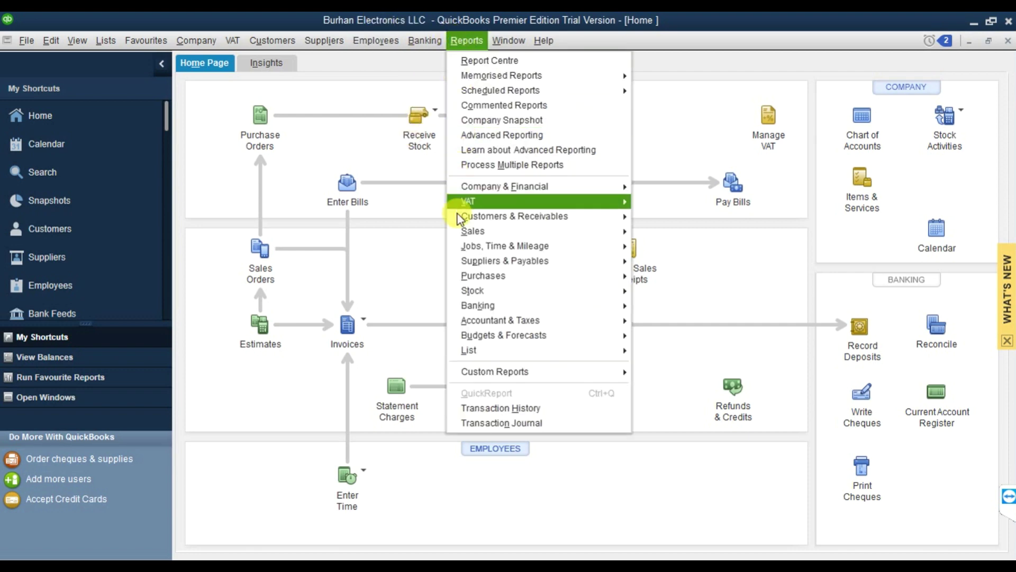
mouse_move(475, 258)
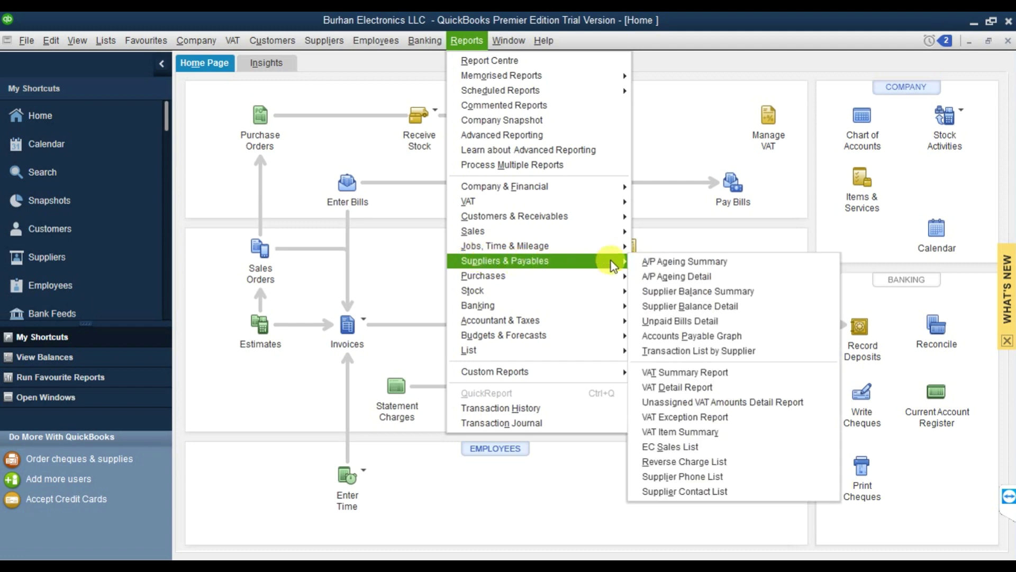
click(705, 307)
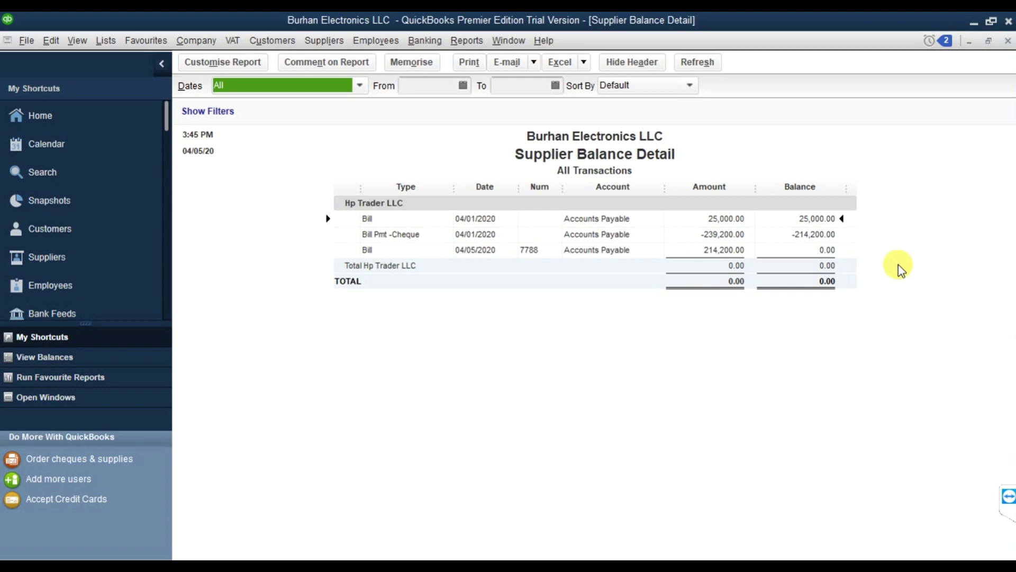
click(1007, 41)
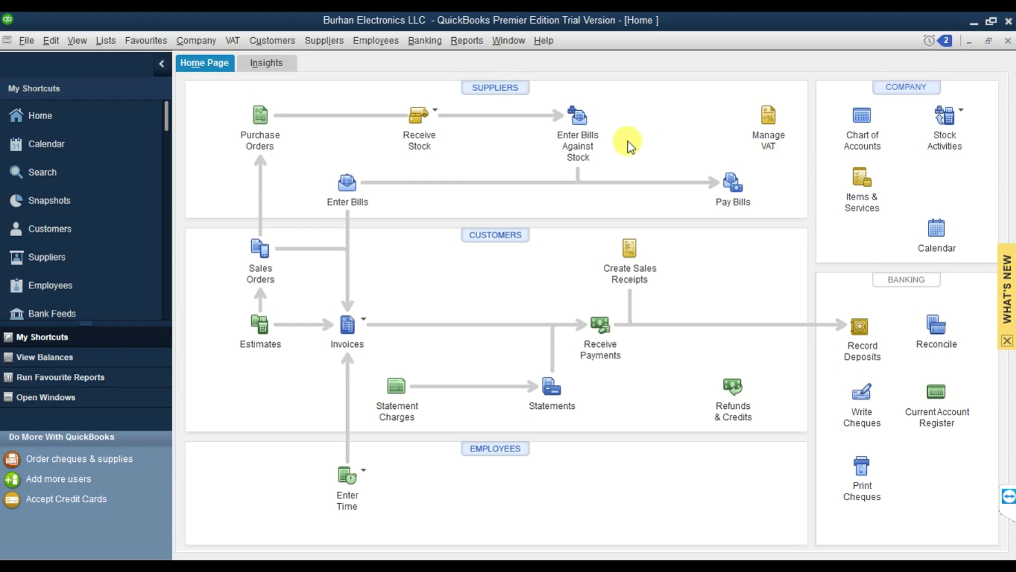
Open the Customer Centre and start a New Customer record.
click(258, 40)
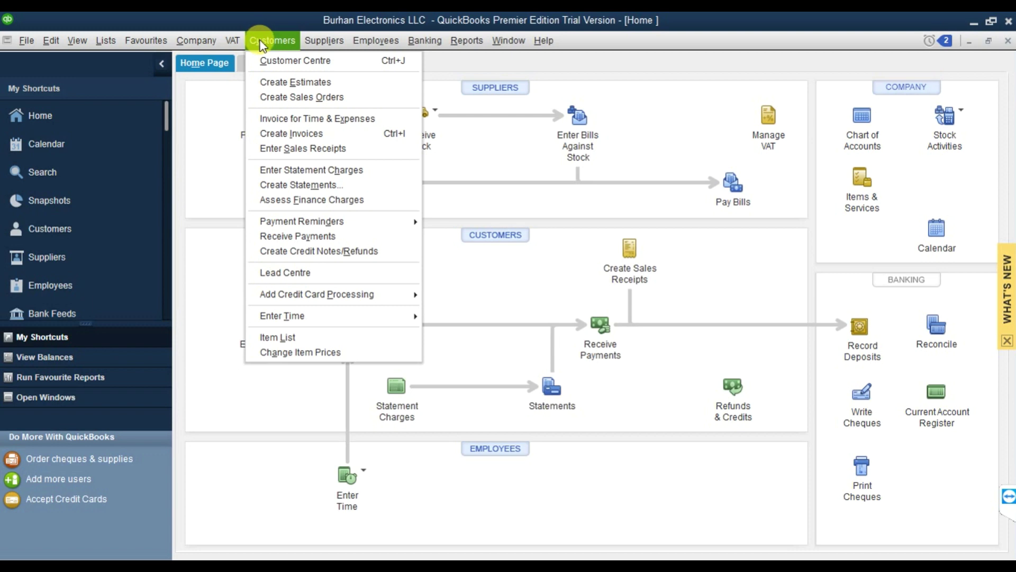
click(271, 61)
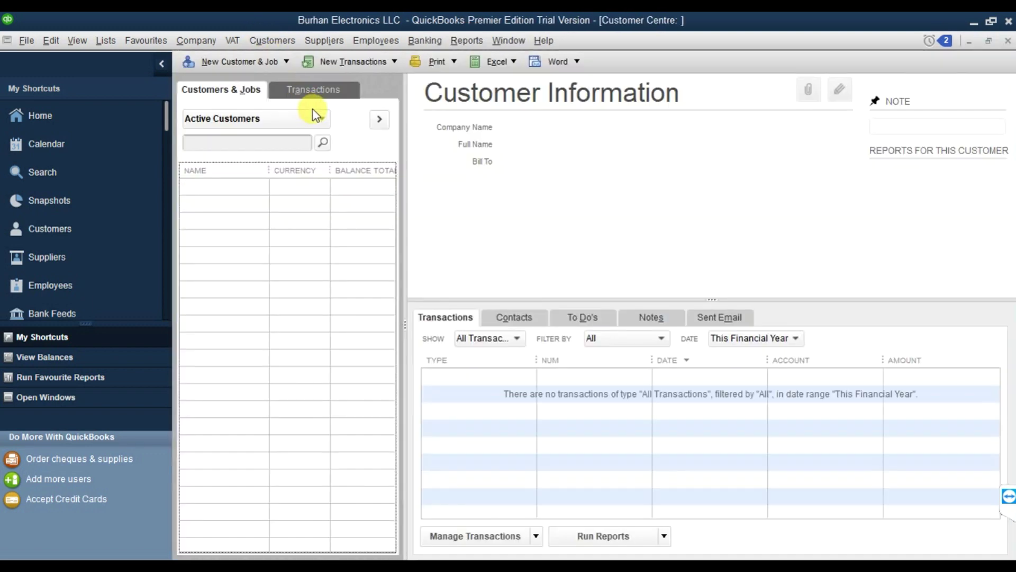
click(269, 65)
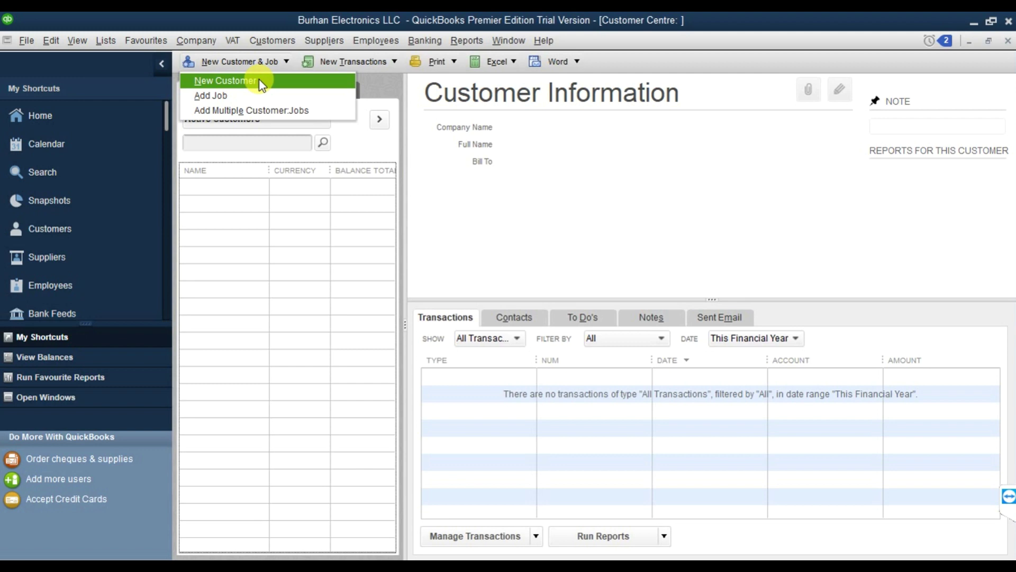
click(228, 86)
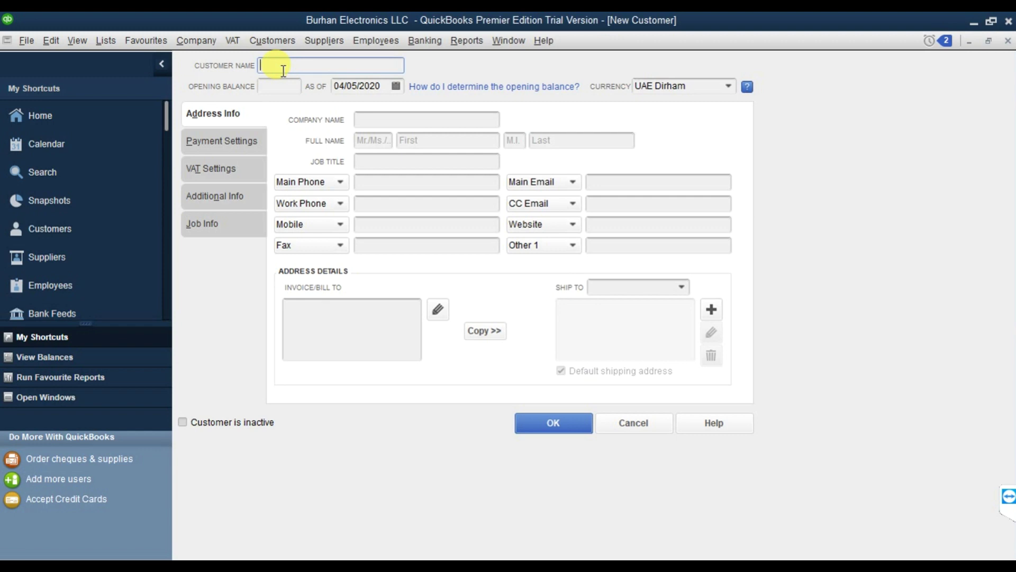
Enter customer Lulu HyperMarket with a 15,000 opening balance as of 04/01/2020.
text(Lulu HyperMarket)
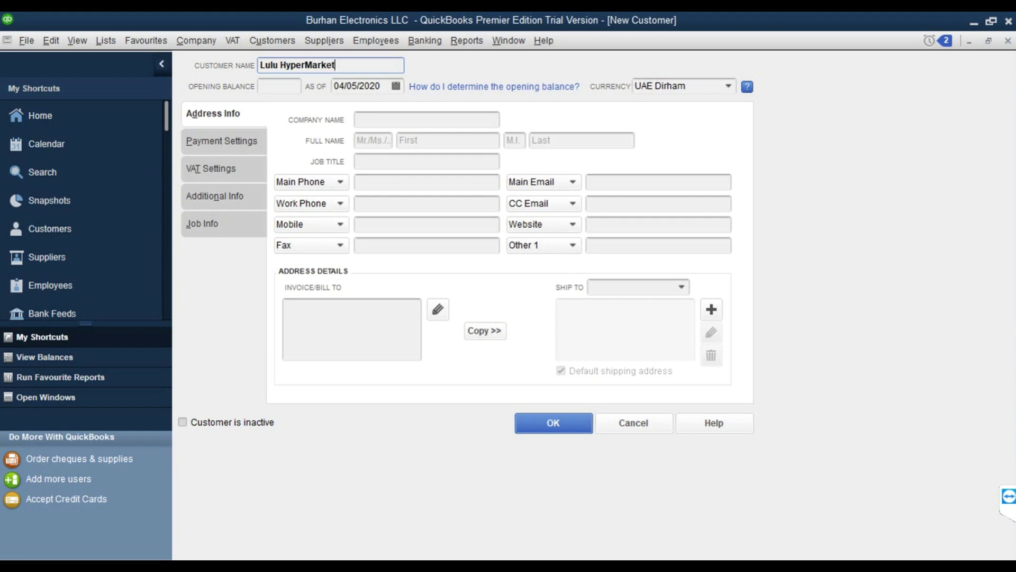
key(Tab)
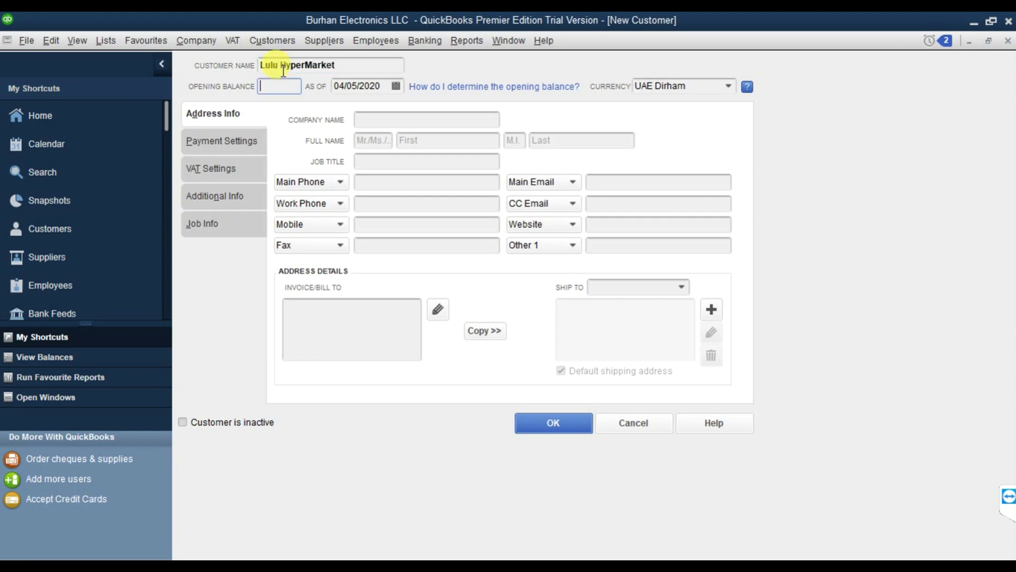
text(15000)
click(396, 86)
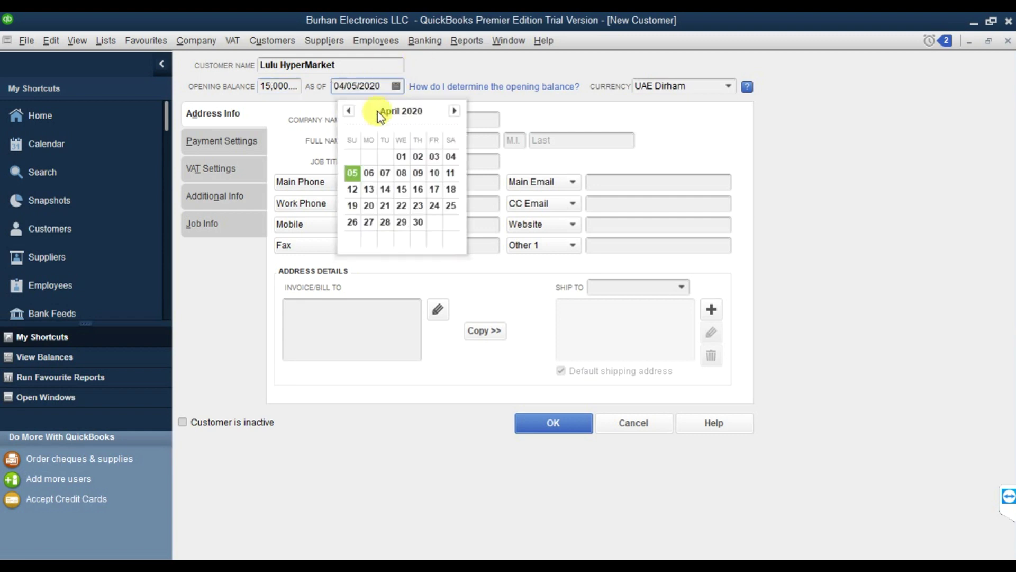
click(401, 156)
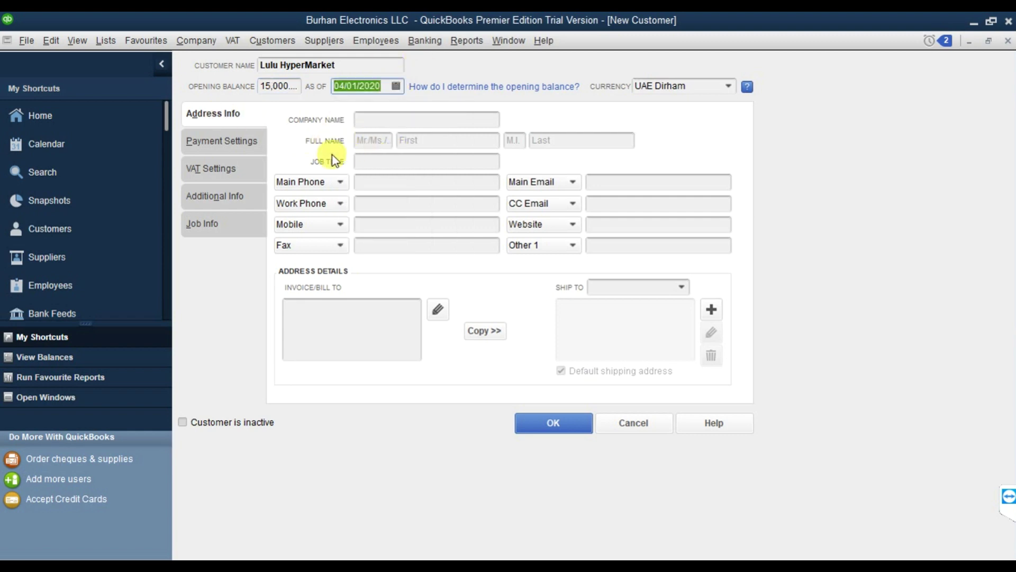
click(348, 65)
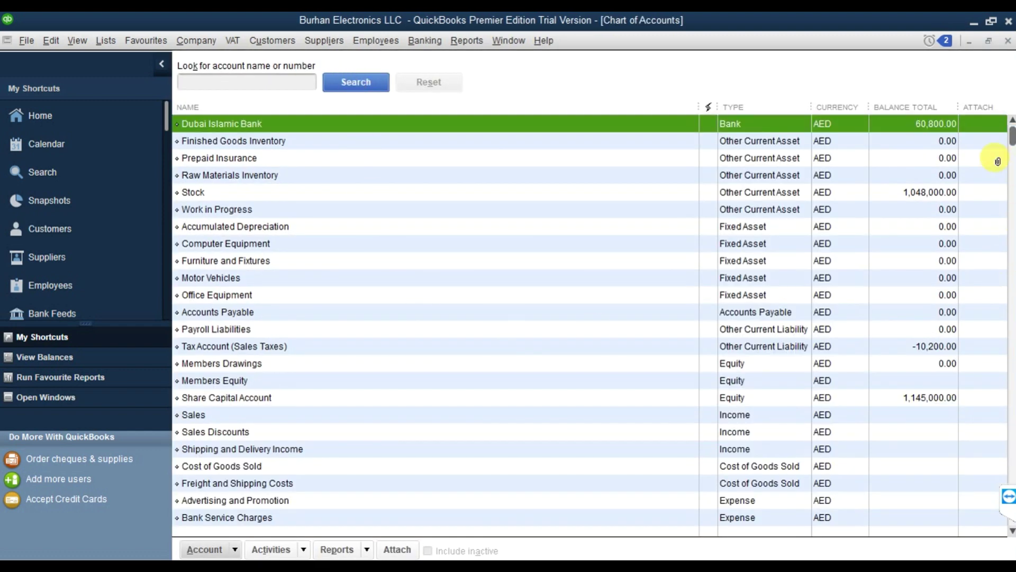
Copy the customer name Lulu HyperMarket into the Company Name field.
click(1008, 43)
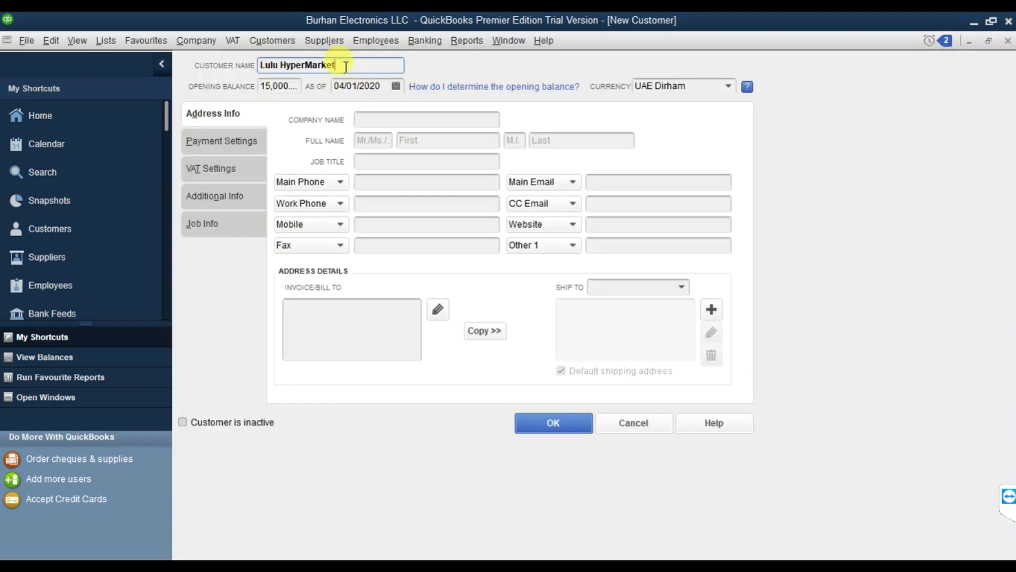
drag(345, 66, 263, 64)
right_click(264, 65)
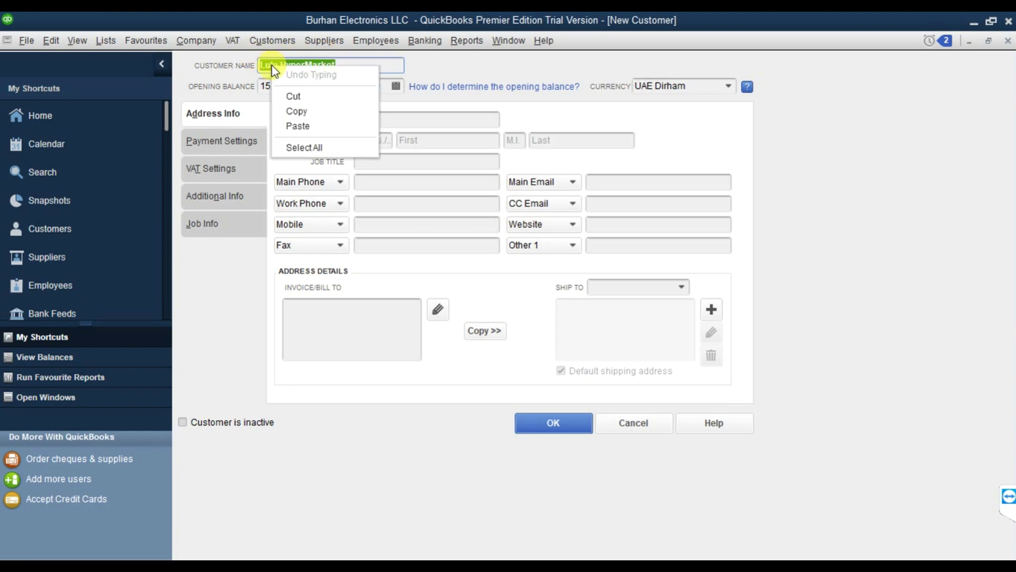
click(297, 109)
click(360, 119)
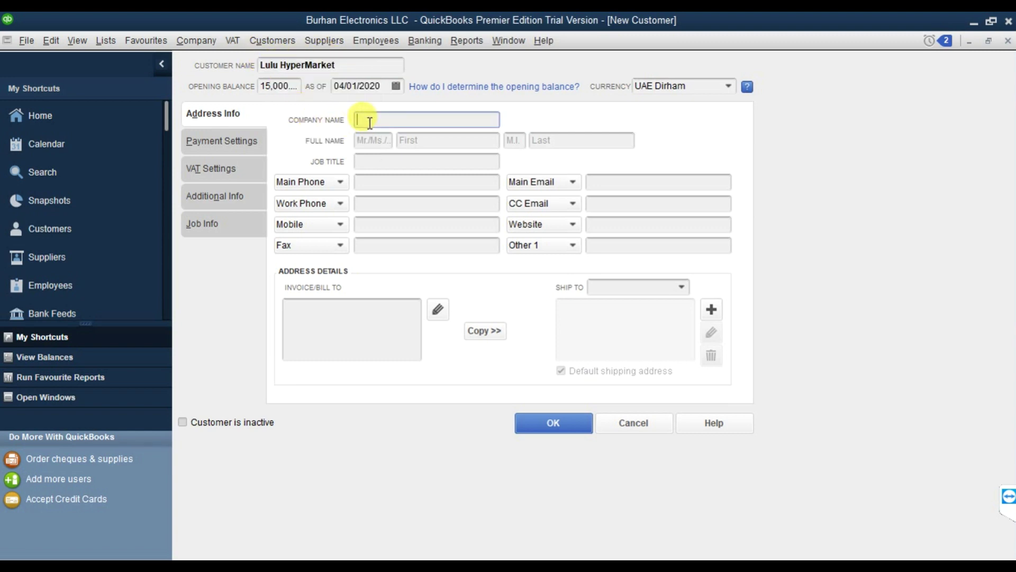
right_click(366, 121)
click(404, 188)
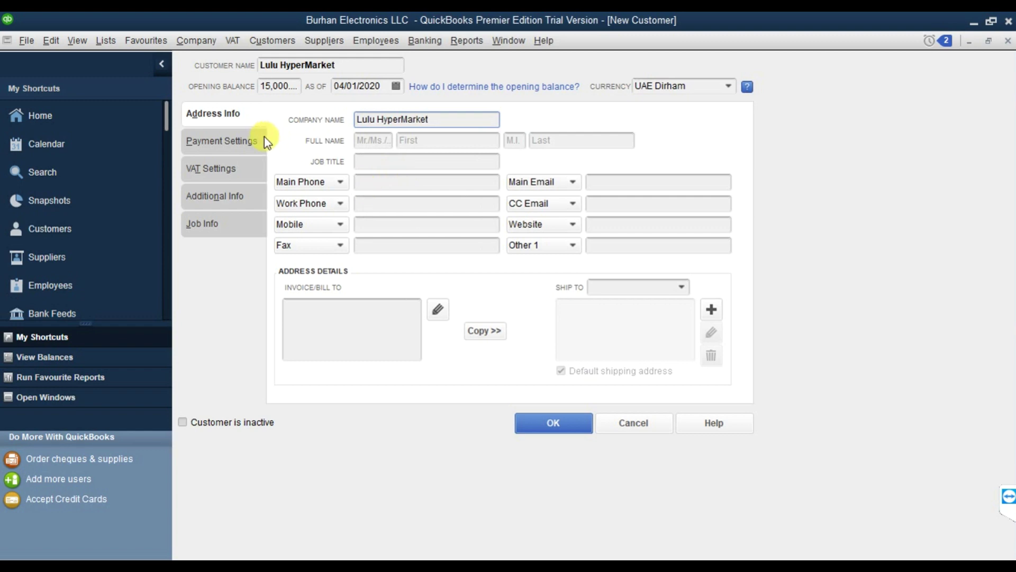
click(244, 146)
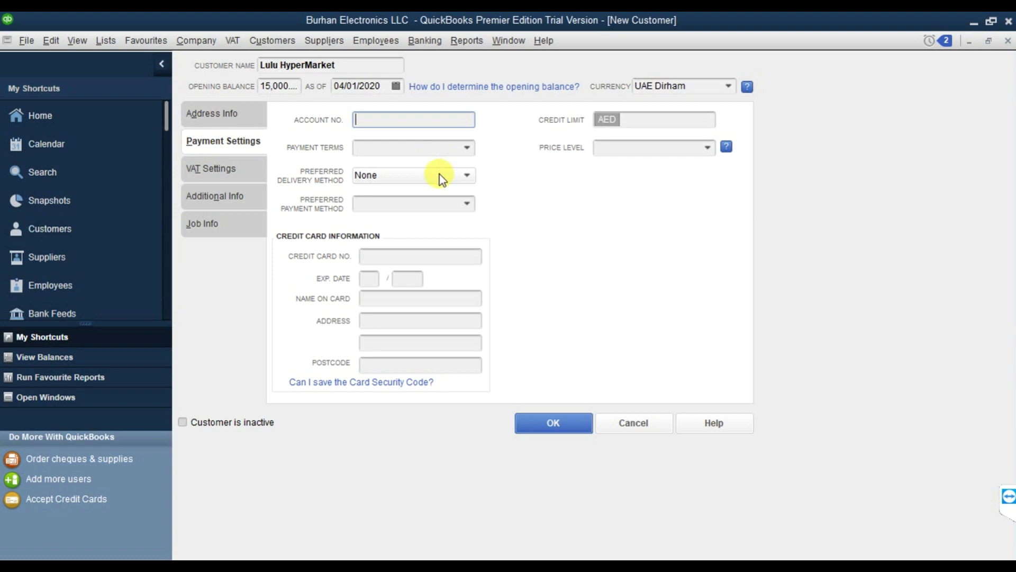
Set Net 15 terms, delivery method None, a 100,000 credit limit and Cheque payment.
click(467, 148)
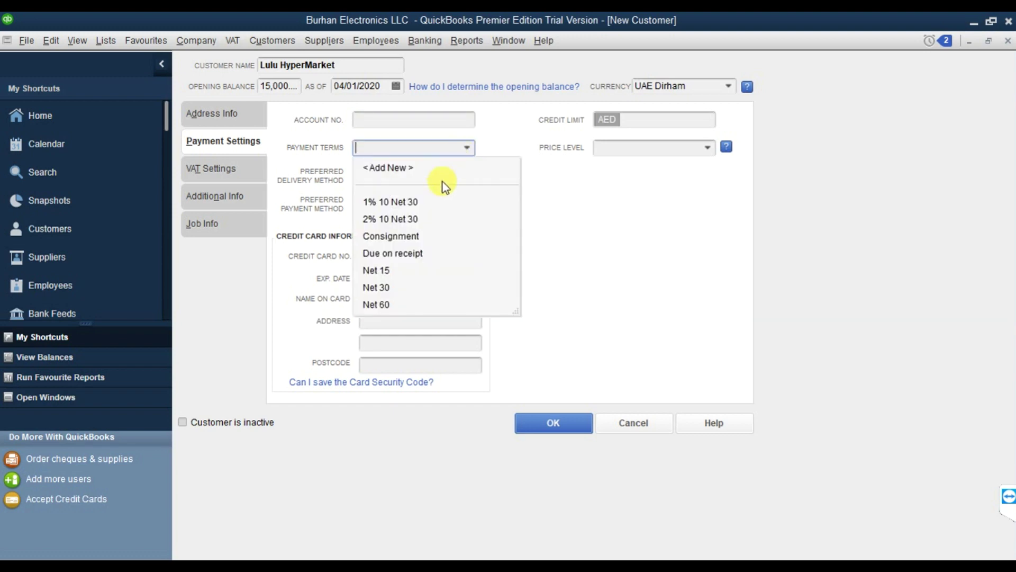
click(406, 271)
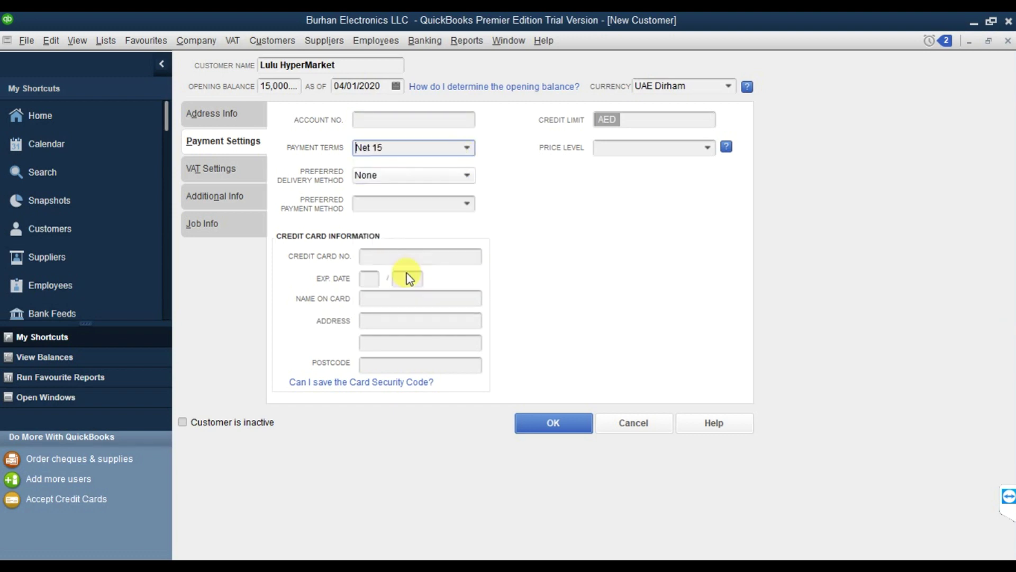
click(440, 179)
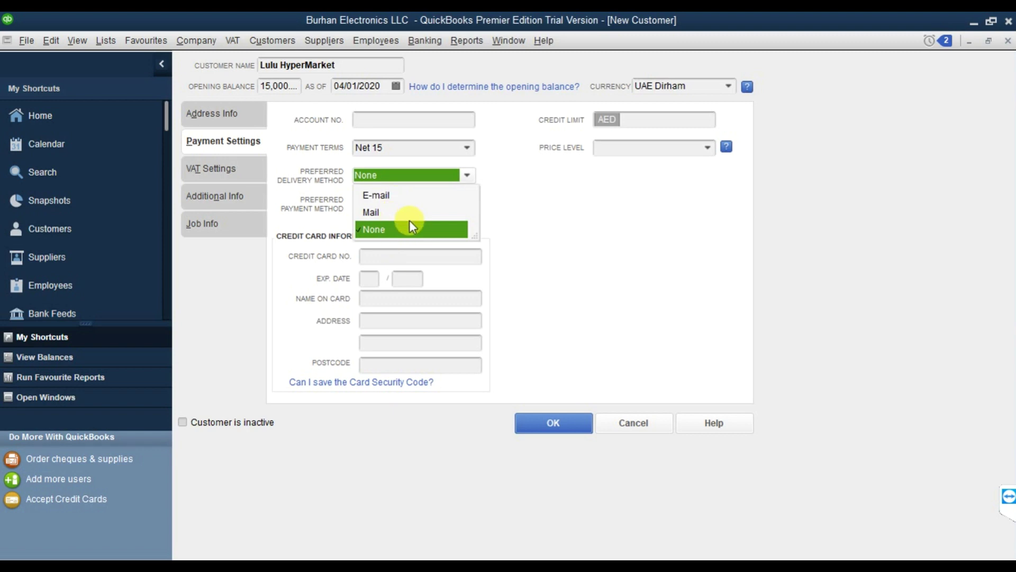
click(577, 193)
click(670, 119)
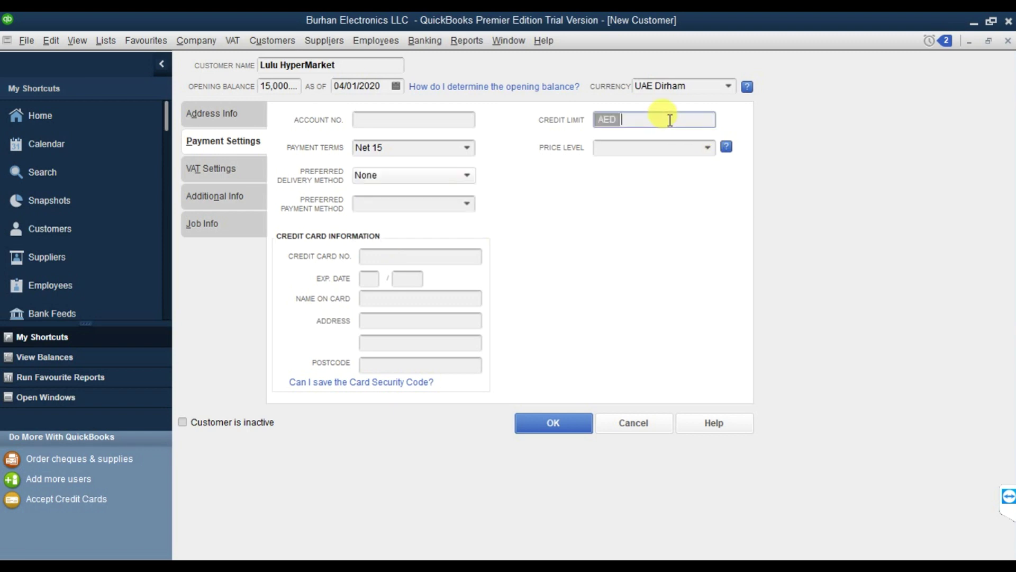
text(100000)
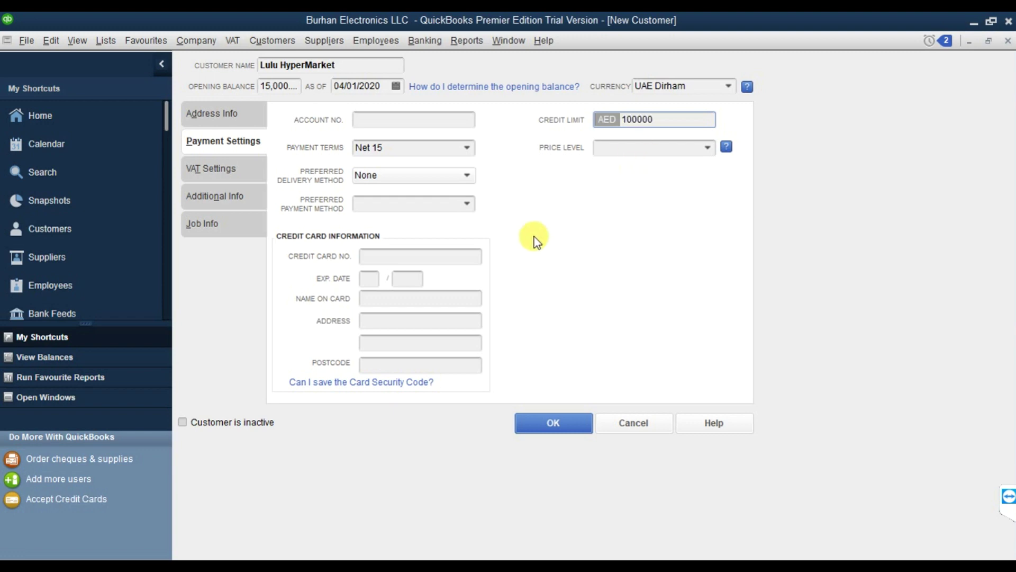
click(466, 201)
click(466, 203)
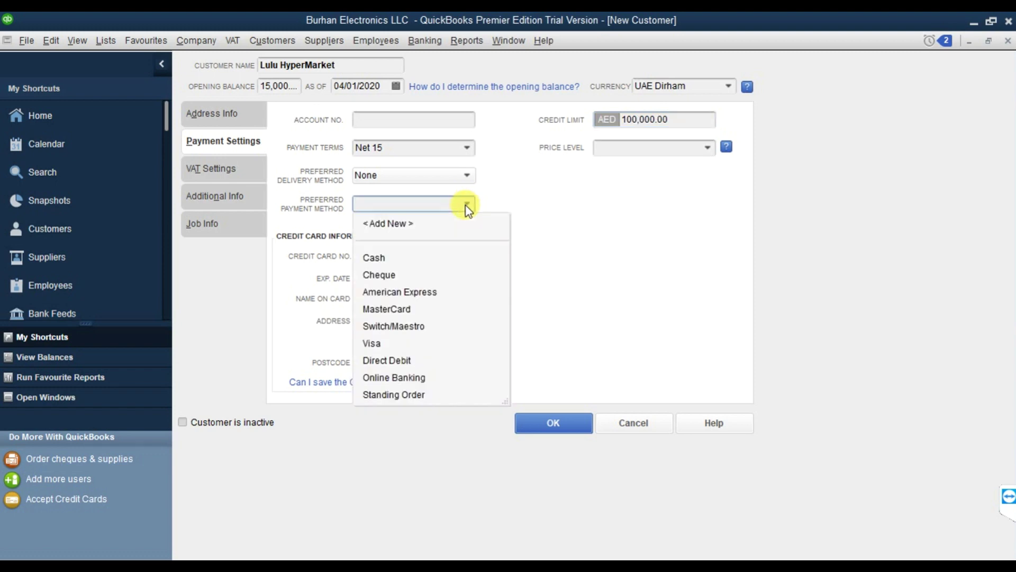
click(402, 275)
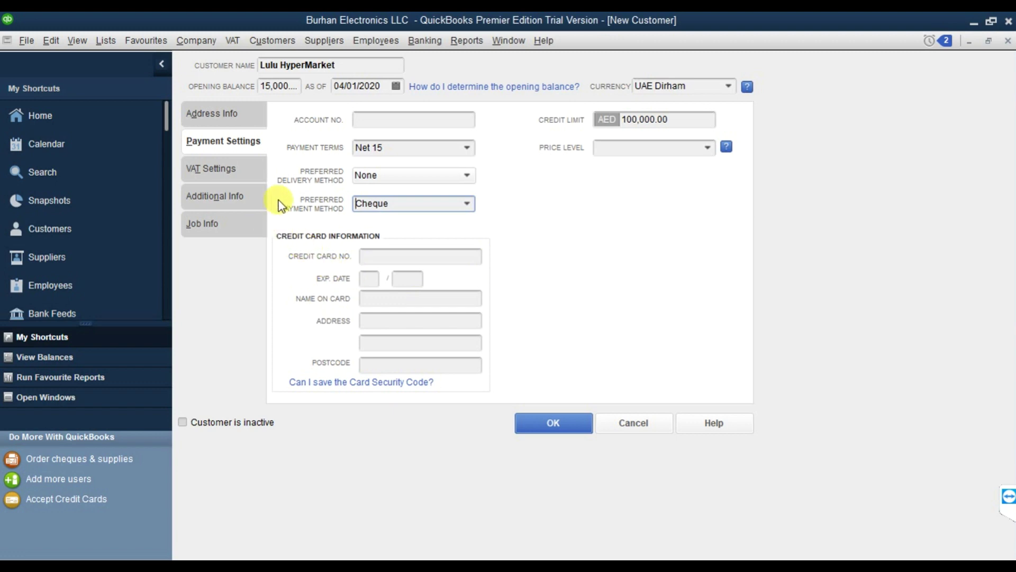
Set the VAT code to Tax and enter the customer's VAT registration number.
click(226, 173)
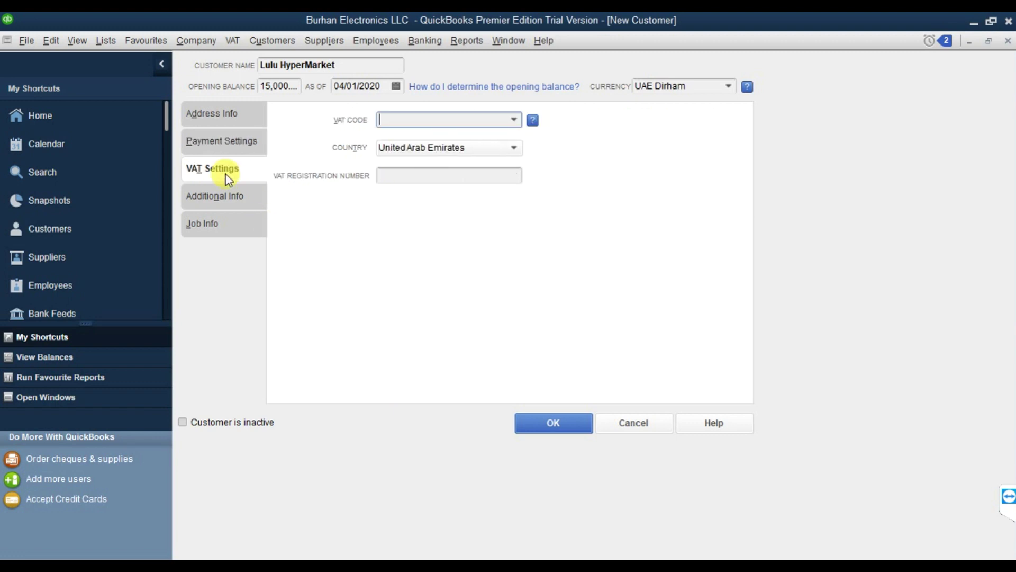
click(509, 120)
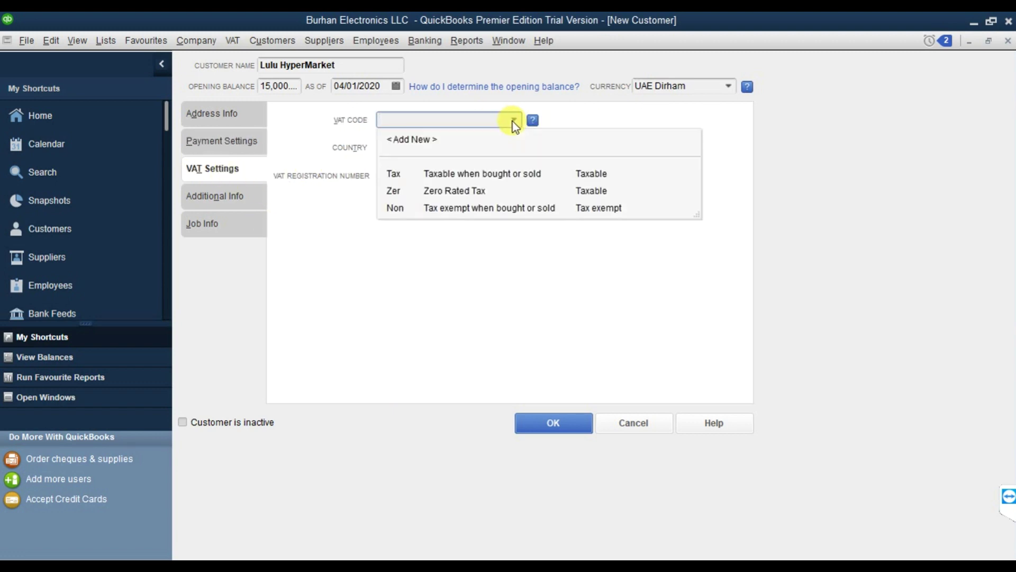
click(456, 174)
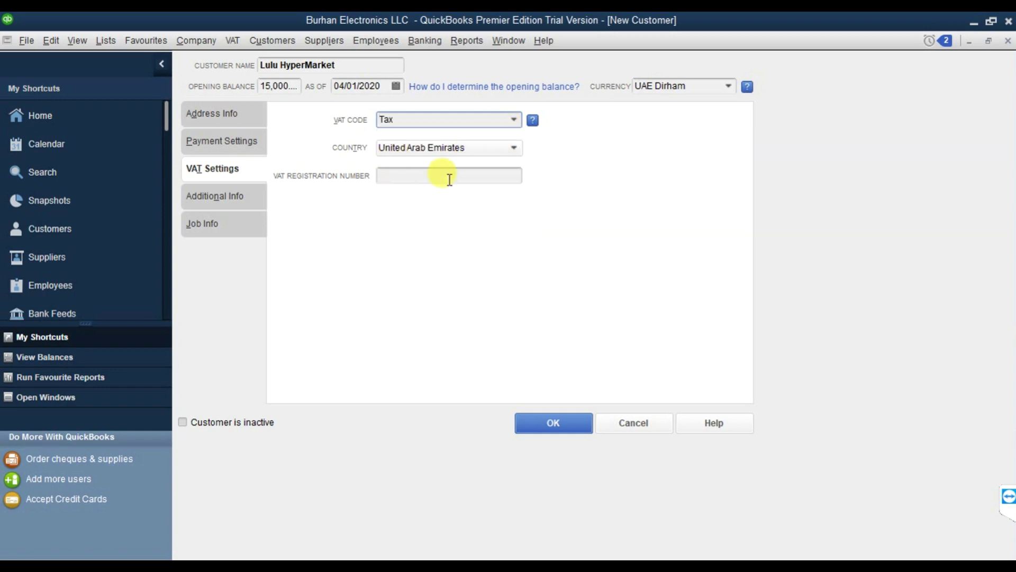
click(450, 176)
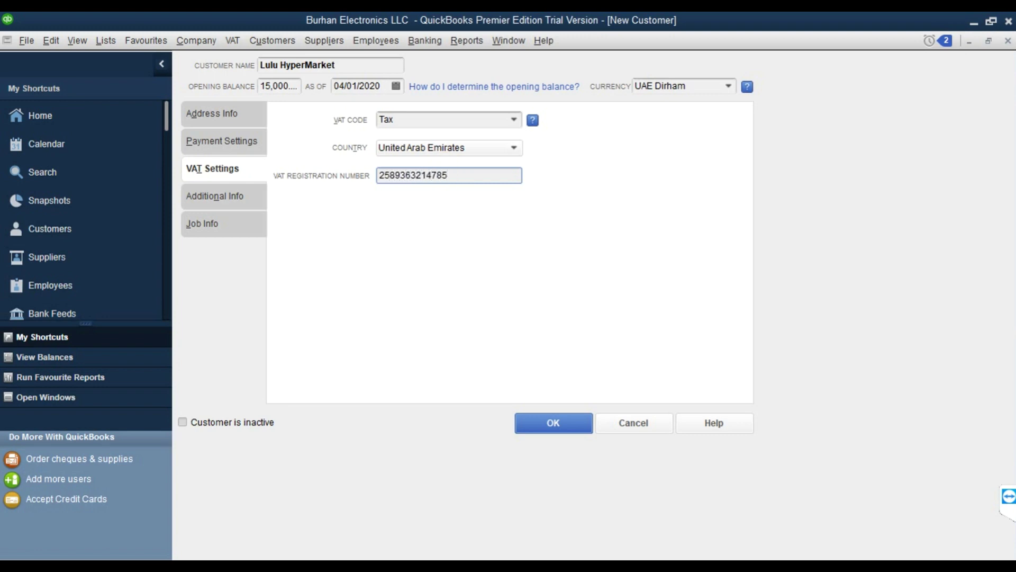
click(227, 202)
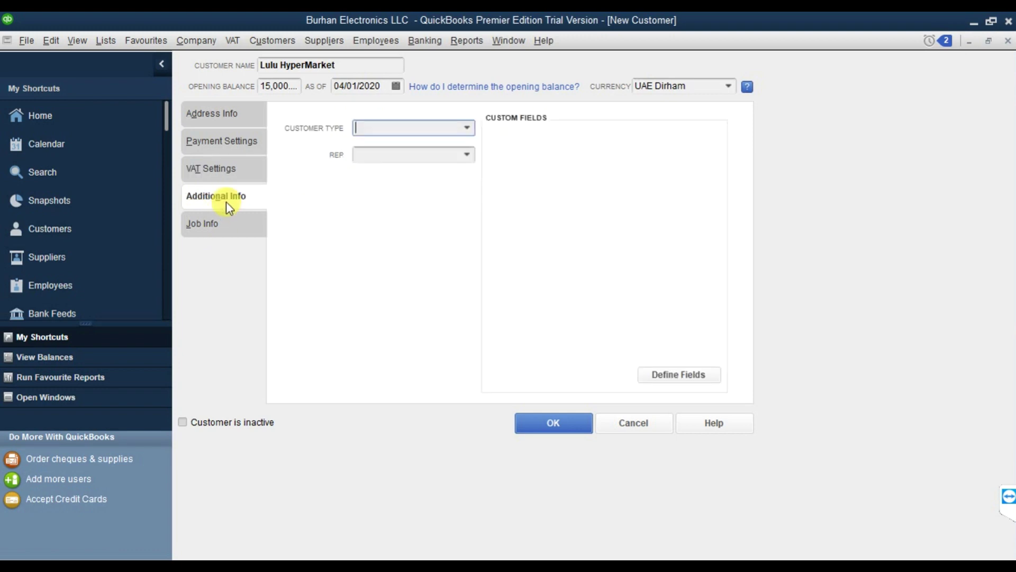
Make Lulu HyperMarket a Retail customer with no sales rep, then save it.
click(467, 126)
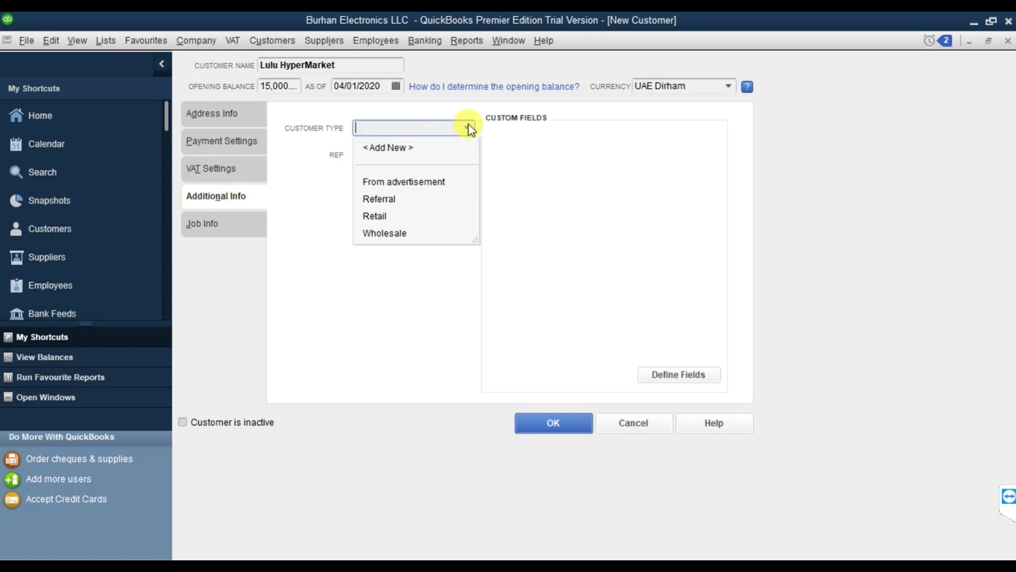
click(401, 217)
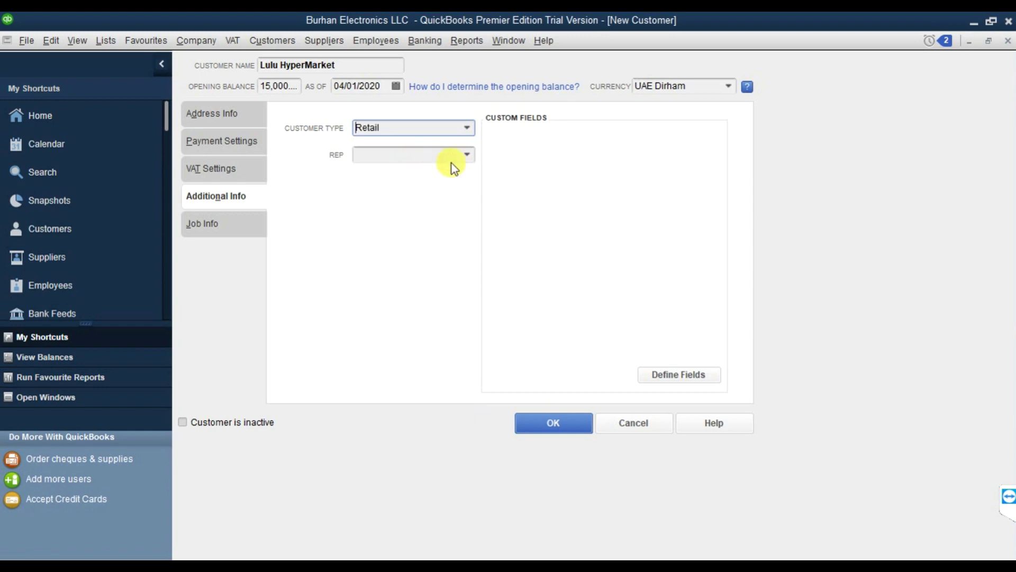
click(466, 155)
click(465, 160)
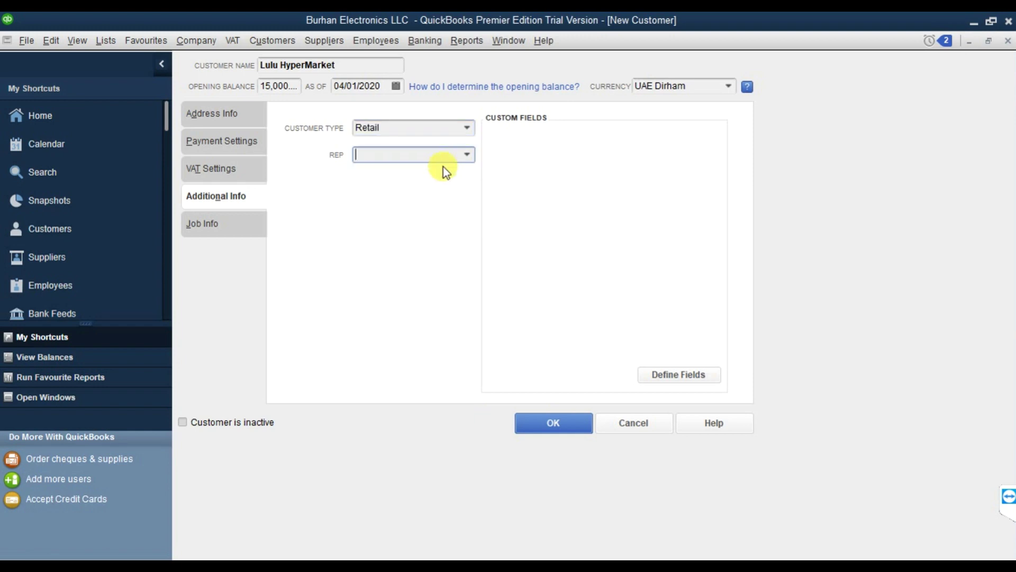
click(229, 230)
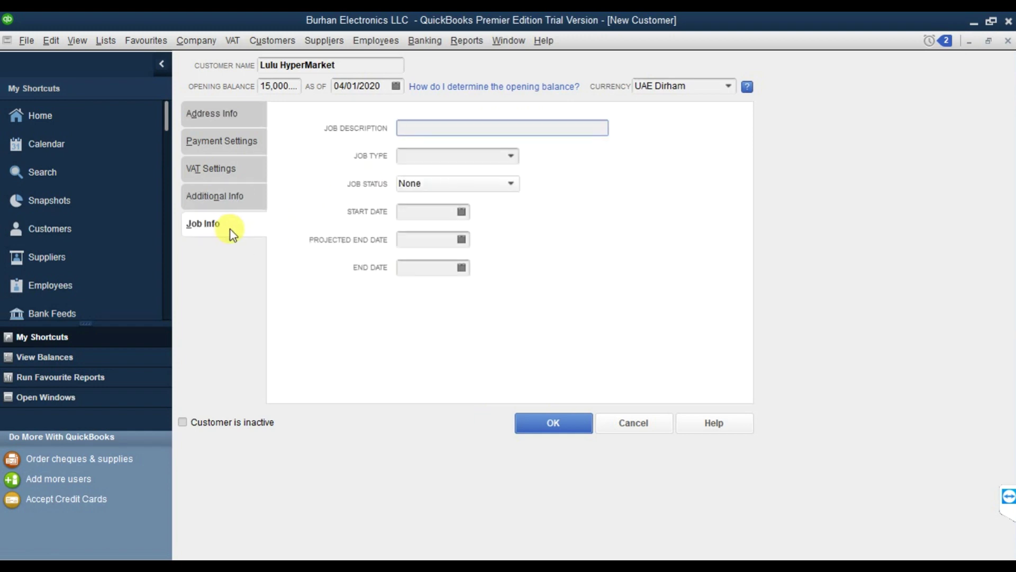
click(220, 119)
click(550, 423)
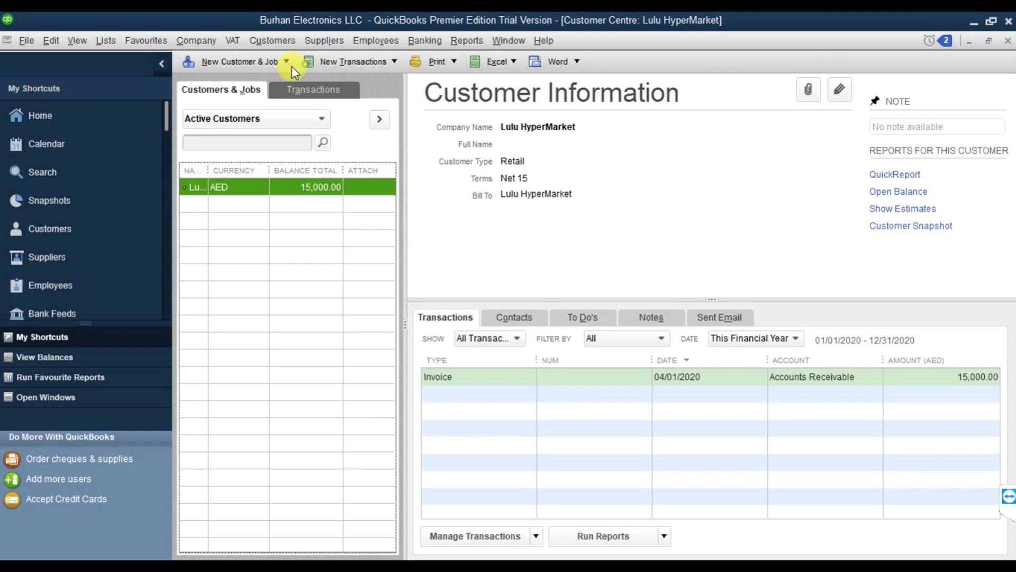
Open the Customers menu listing estimates, invoices and payments.
click(275, 45)
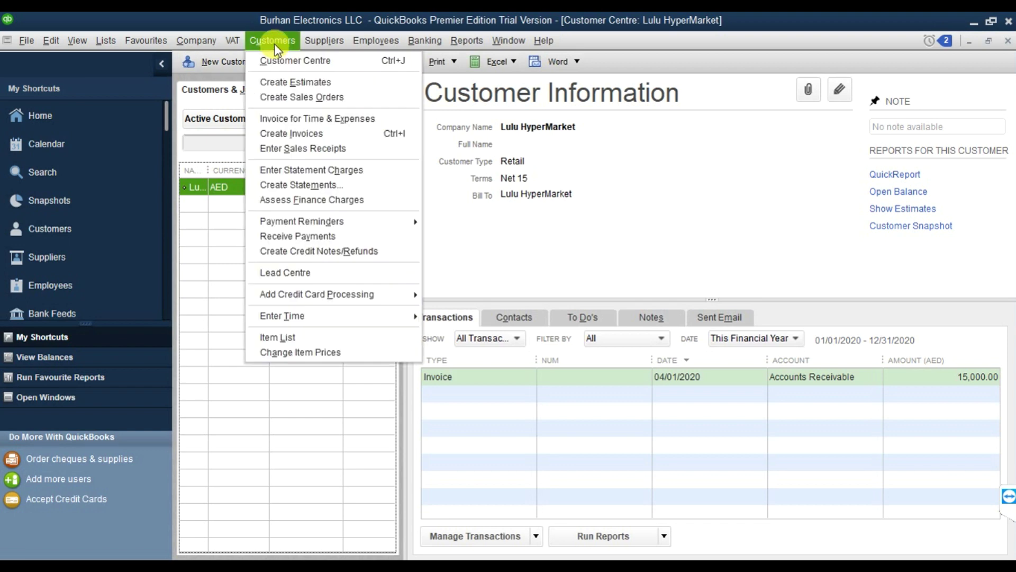
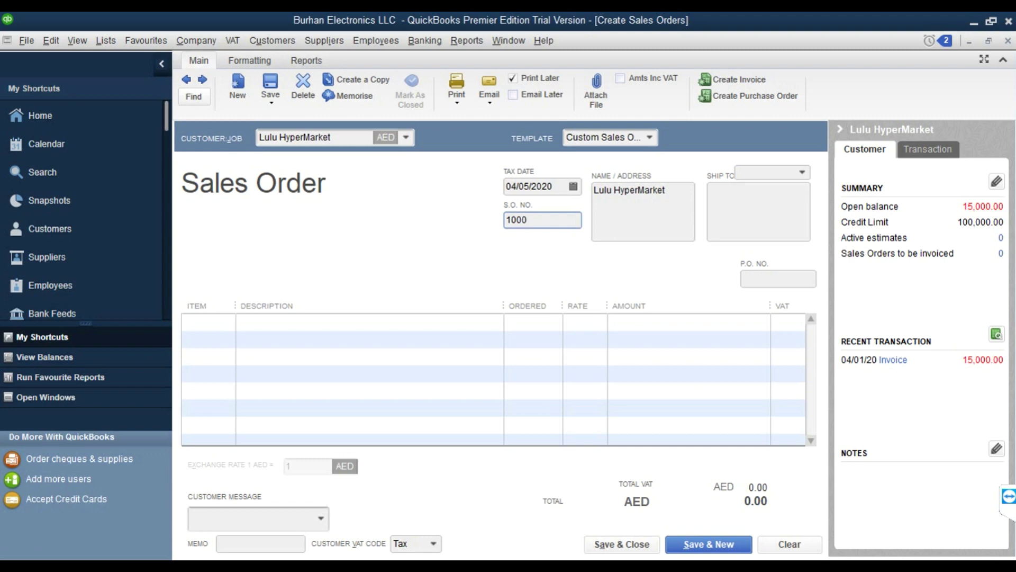
Add 20 Phone 11 at 4,200.00 and the 'It's been a pleasure working with you!' message.
click(227, 323)
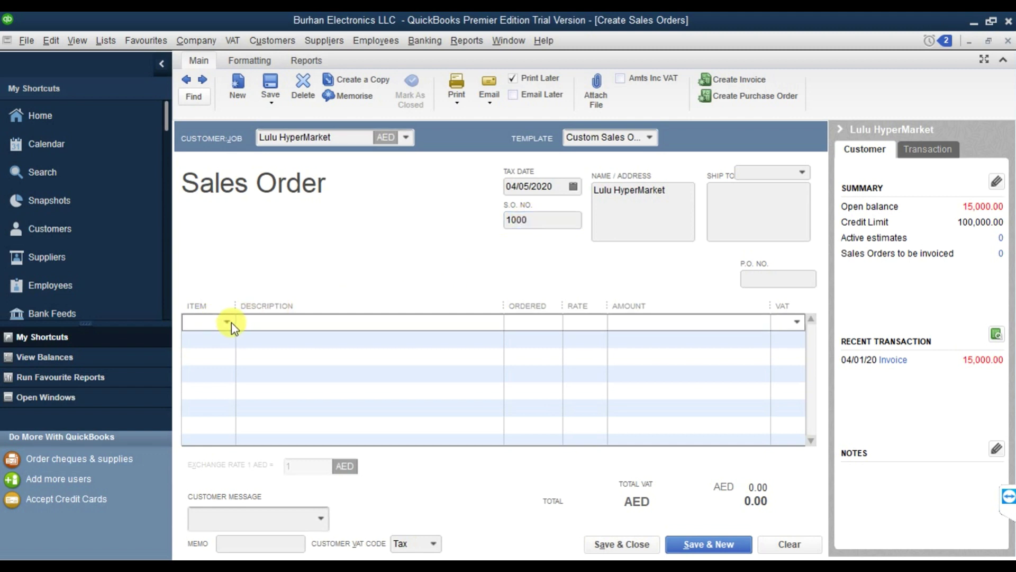
click(231, 322)
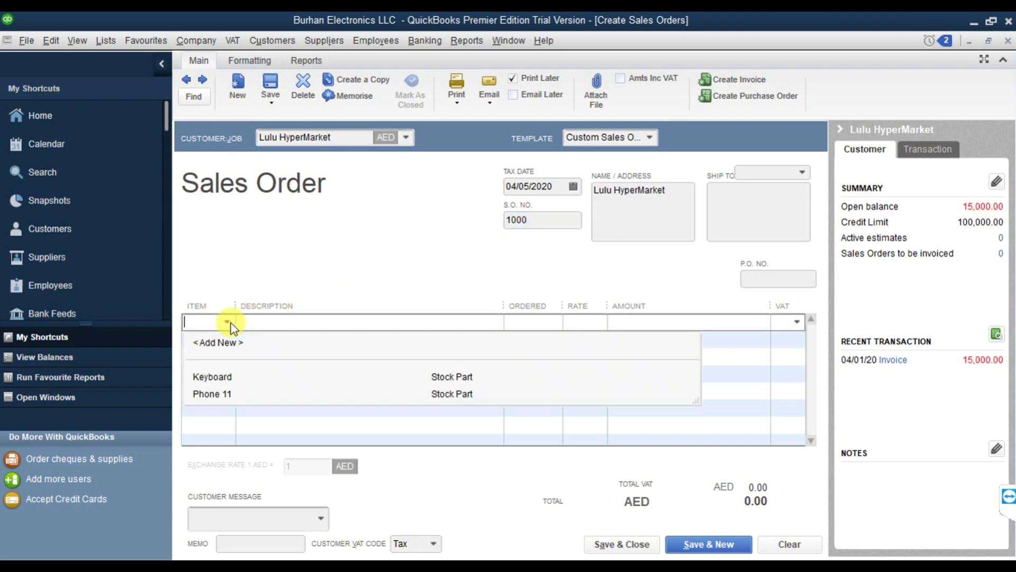
click(232, 395)
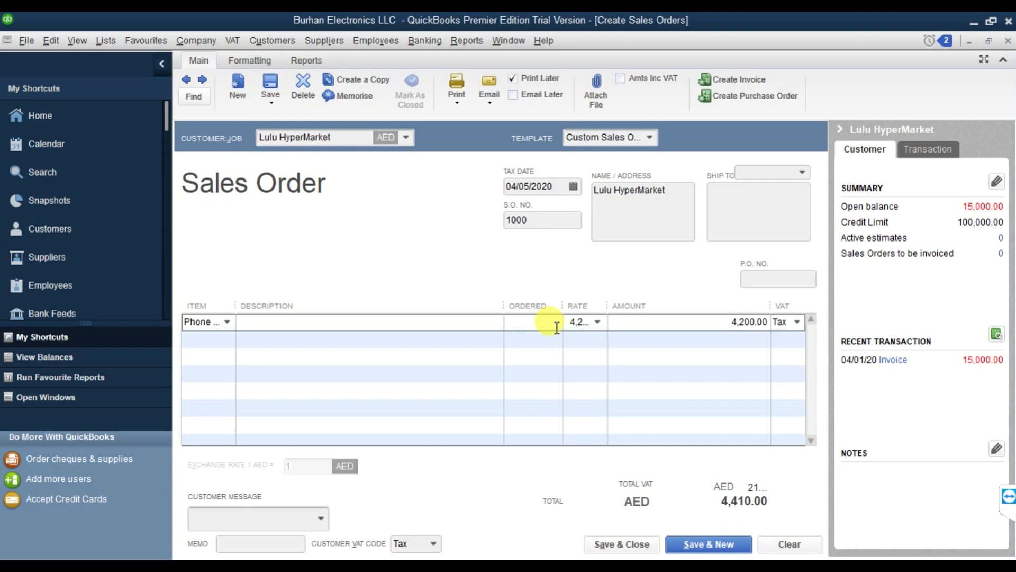
text(20)
key(Tab)
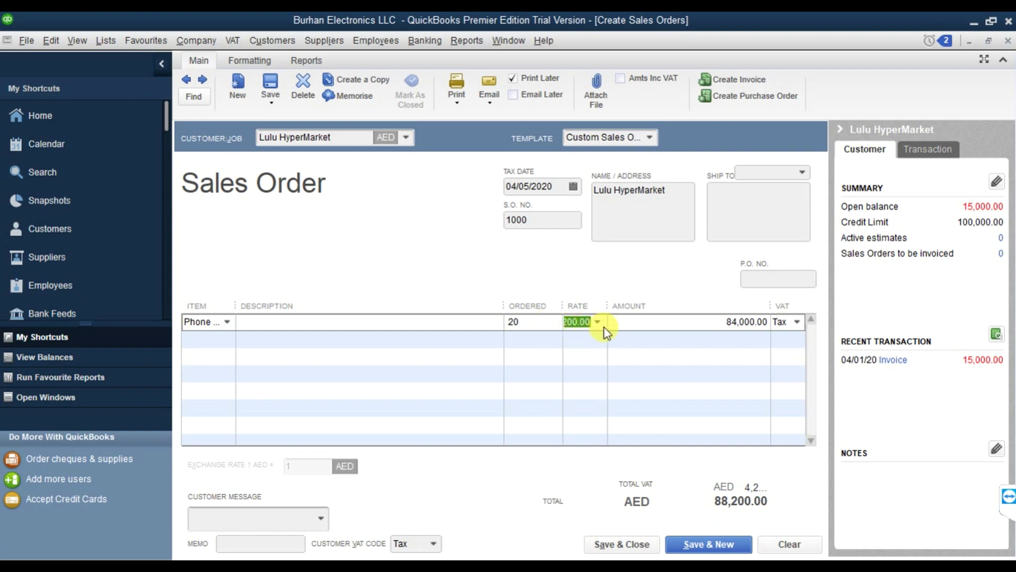
click(726, 323)
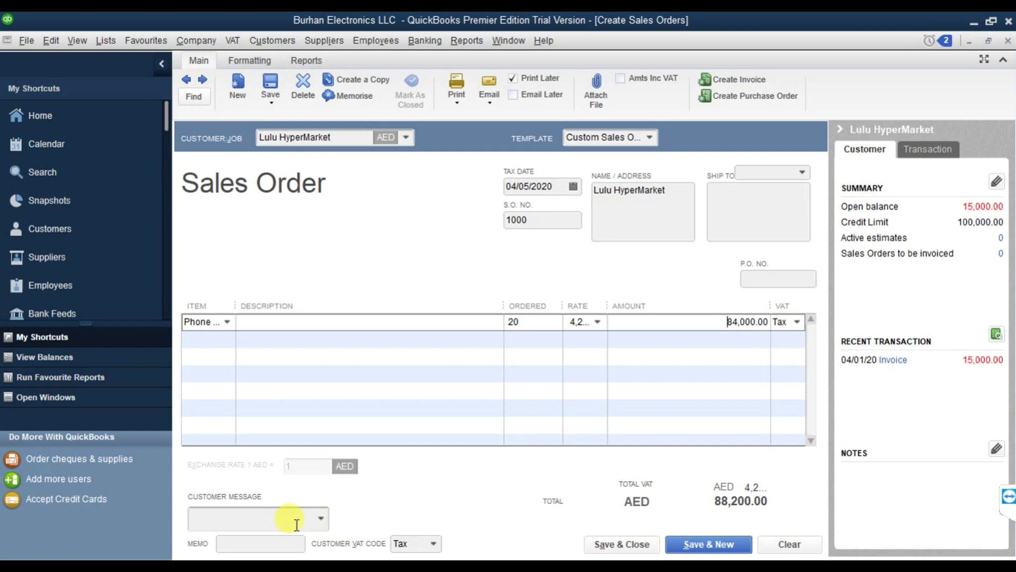
click(320, 522)
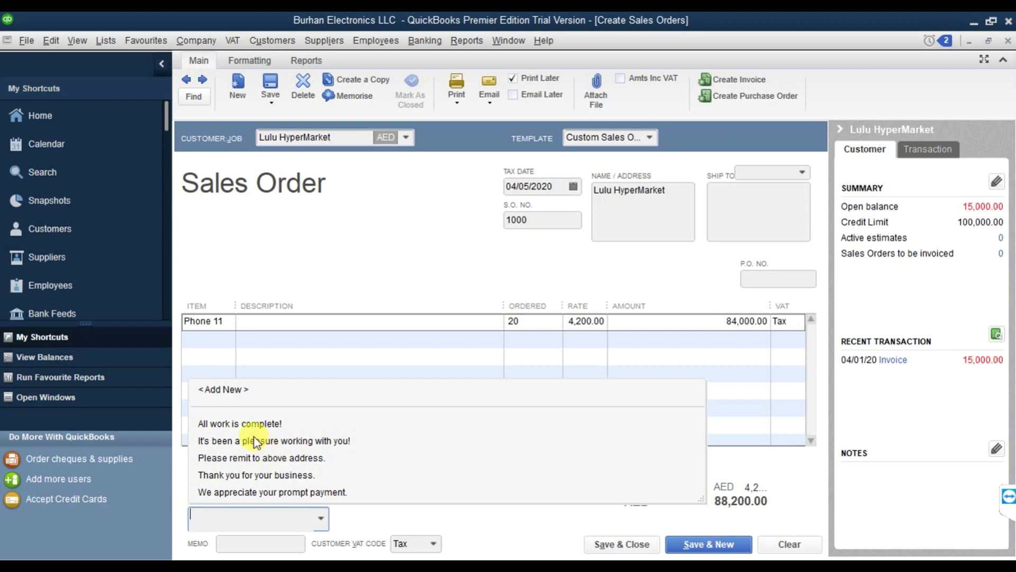
click(280, 445)
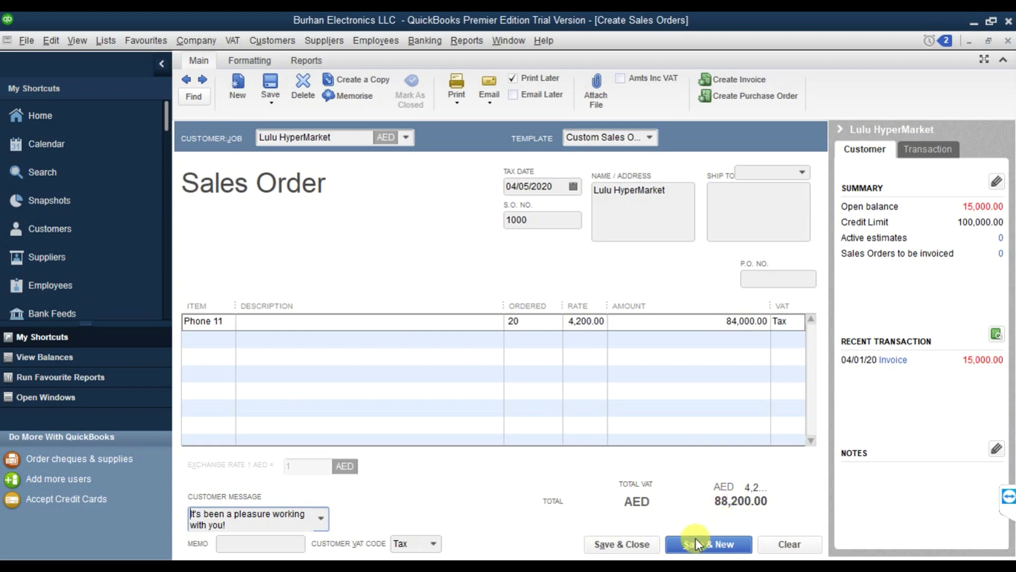
Save sales order 1000 for 88,200.00 past the credit-limit warning, then begin a new invoice.
click(638, 550)
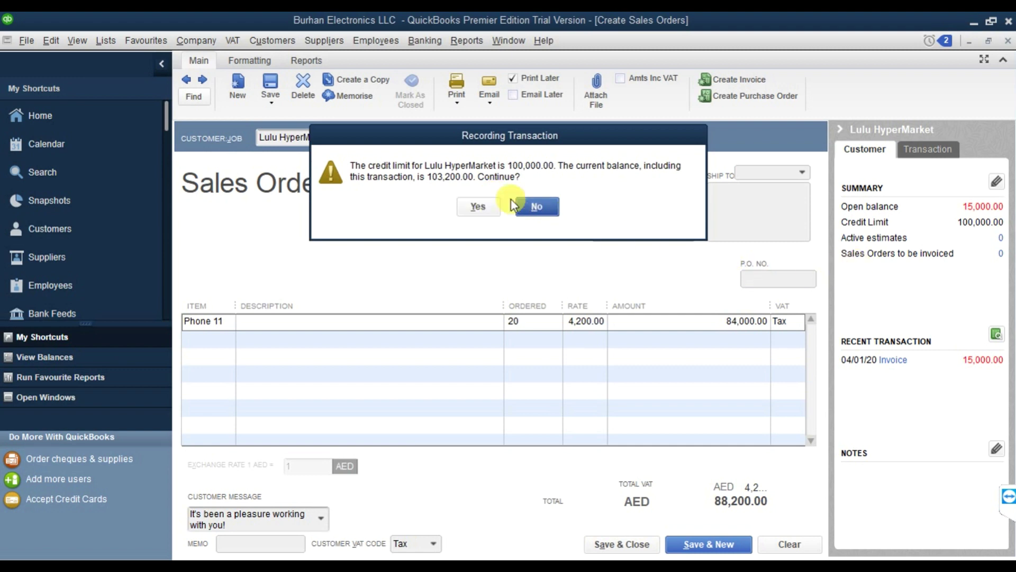
click(476, 206)
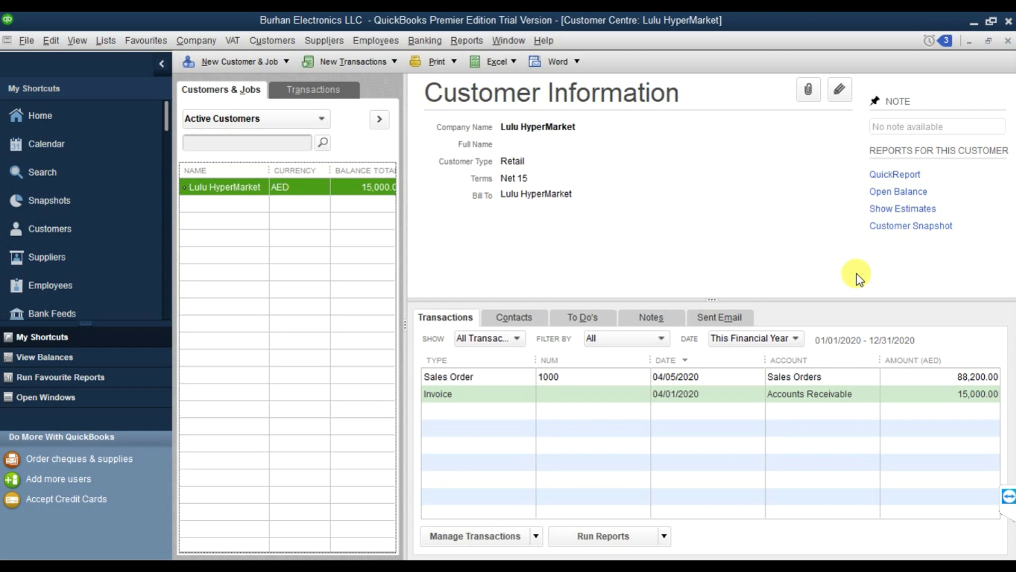
click(279, 47)
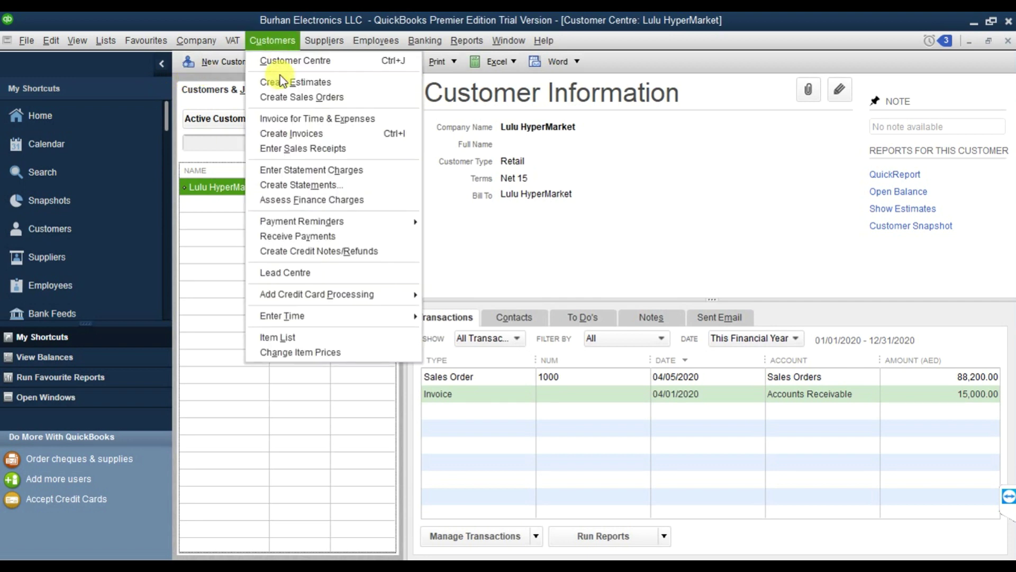
click(295, 134)
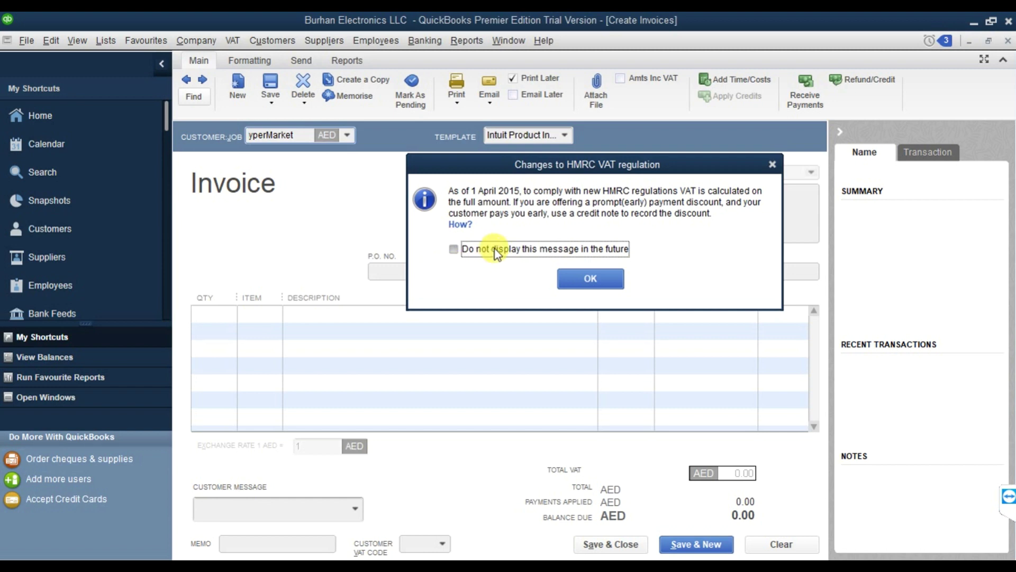
Silence the HMRC VAT notice, bill Lulu HyperMarket, and select sales order 1000.
click(494, 248)
click(574, 281)
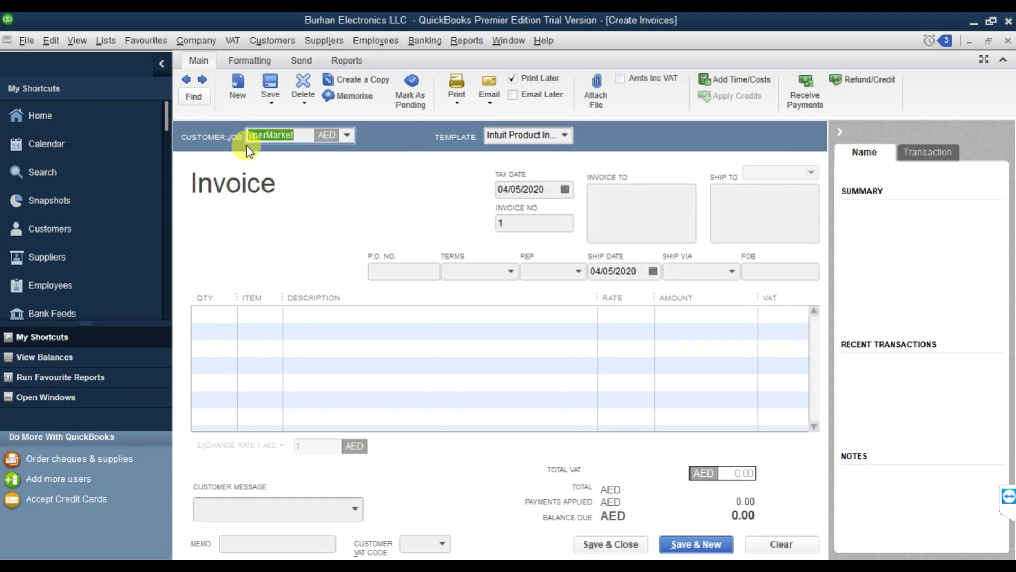
click(348, 135)
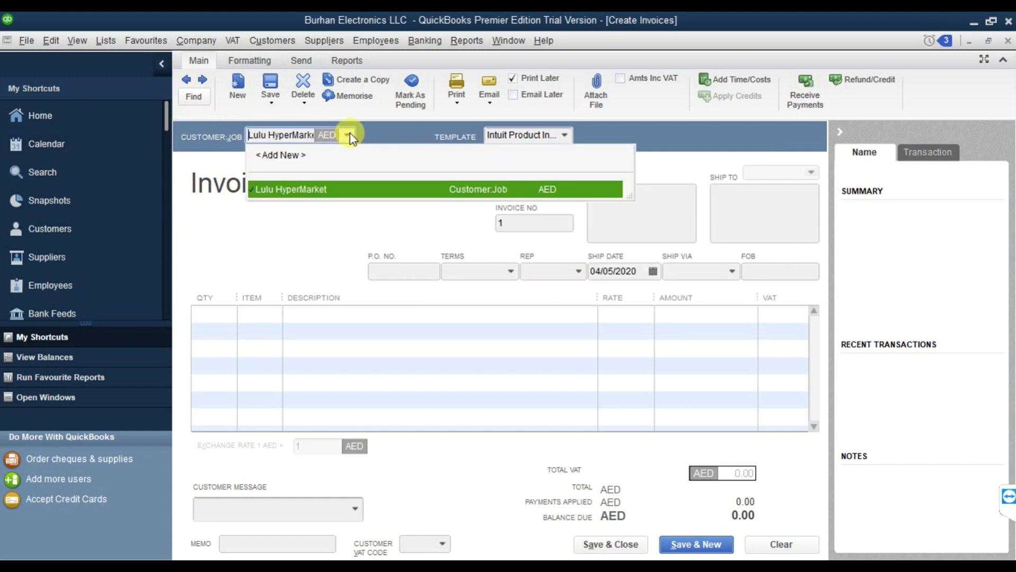
click(311, 190)
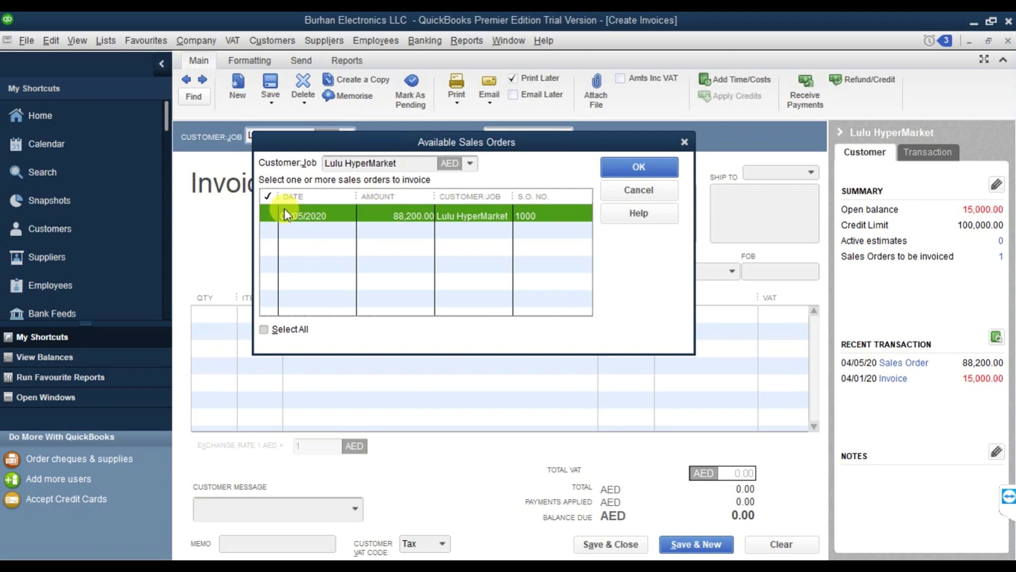
click(654, 170)
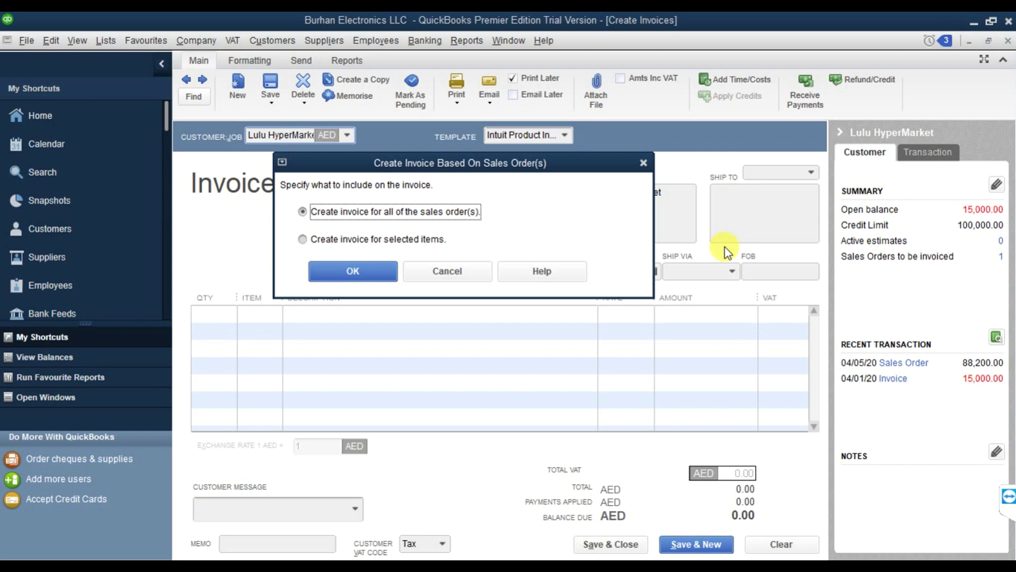
Invoice all of sales order 1000 and set the tax date to 04/06/2020.
click(357, 269)
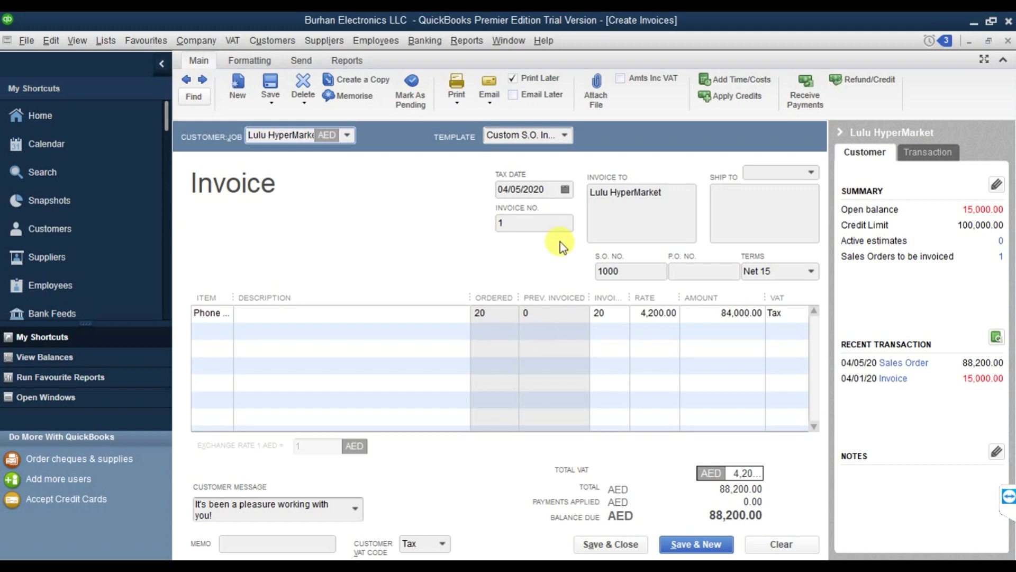
click(565, 190)
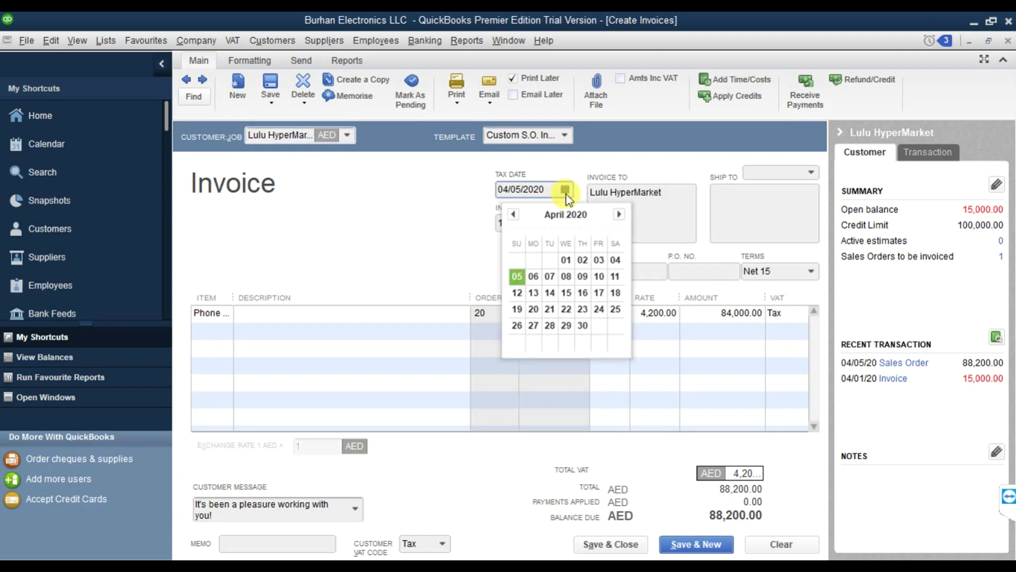
click(536, 281)
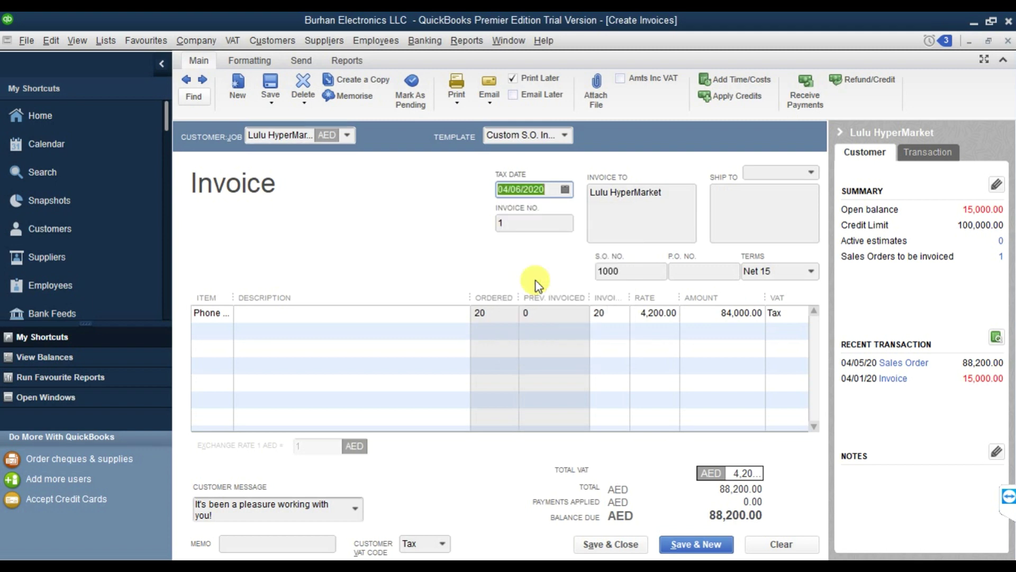
click(634, 271)
click(683, 271)
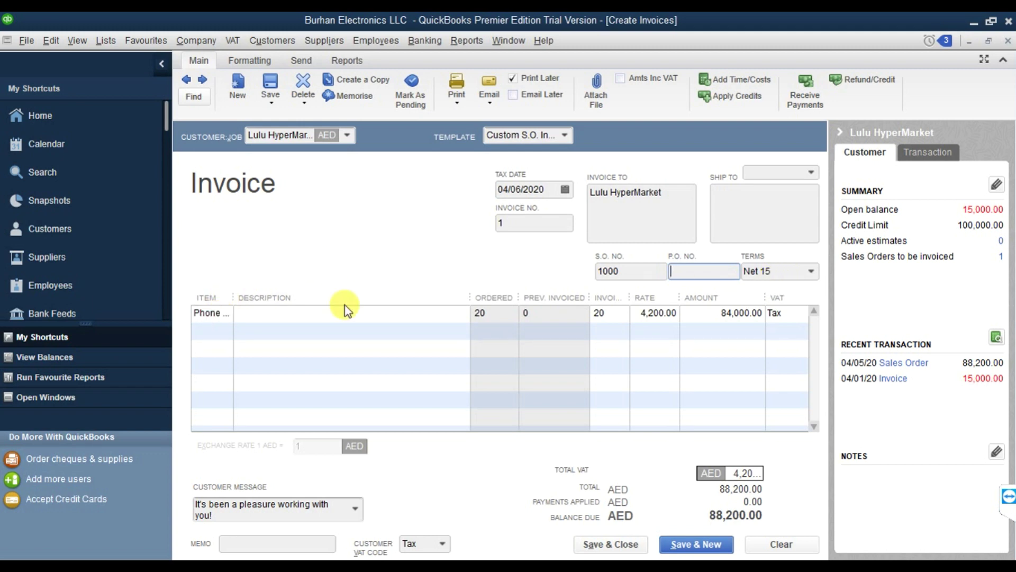
Check the Phone 11 line's quantity of 20 and the invoice's total VAT.
click(382, 313)
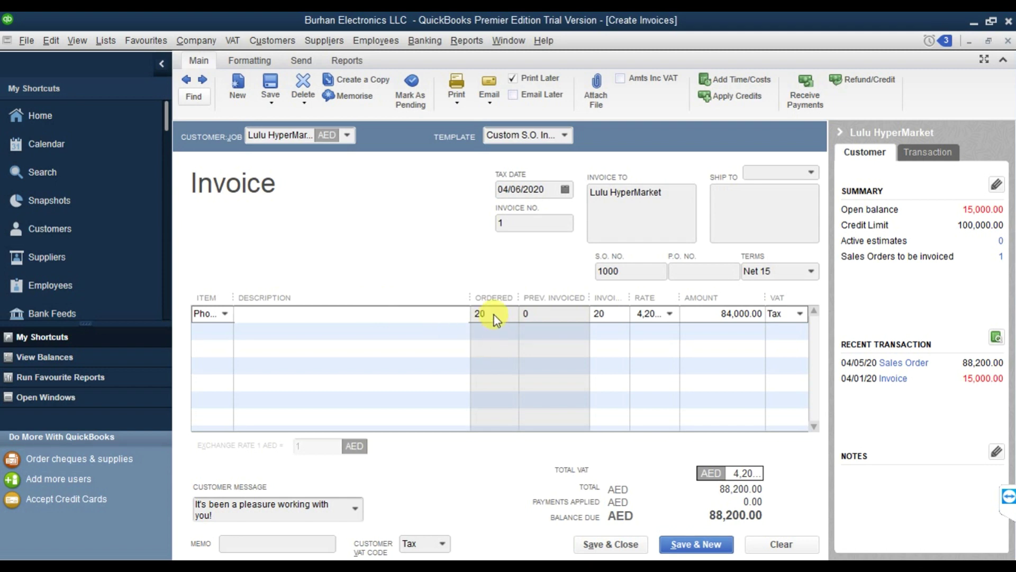
click(613, 318)
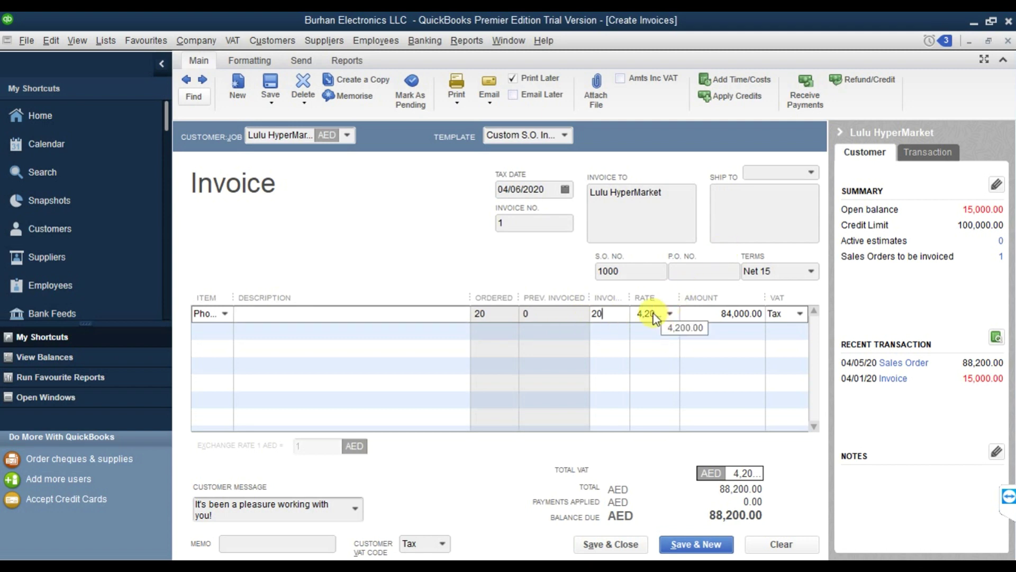
click(717, 317)
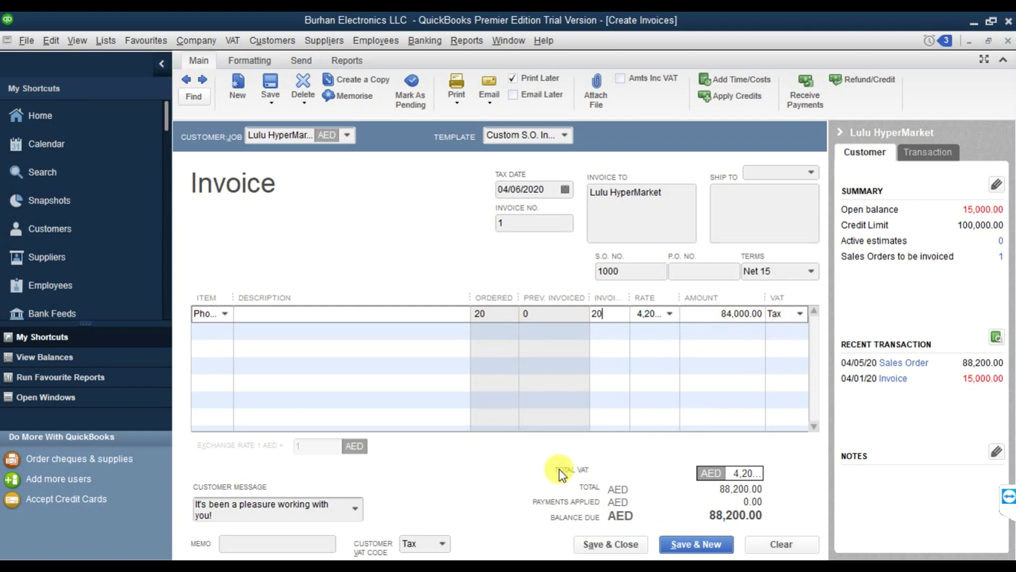
drag(730, 472, 804, 471)
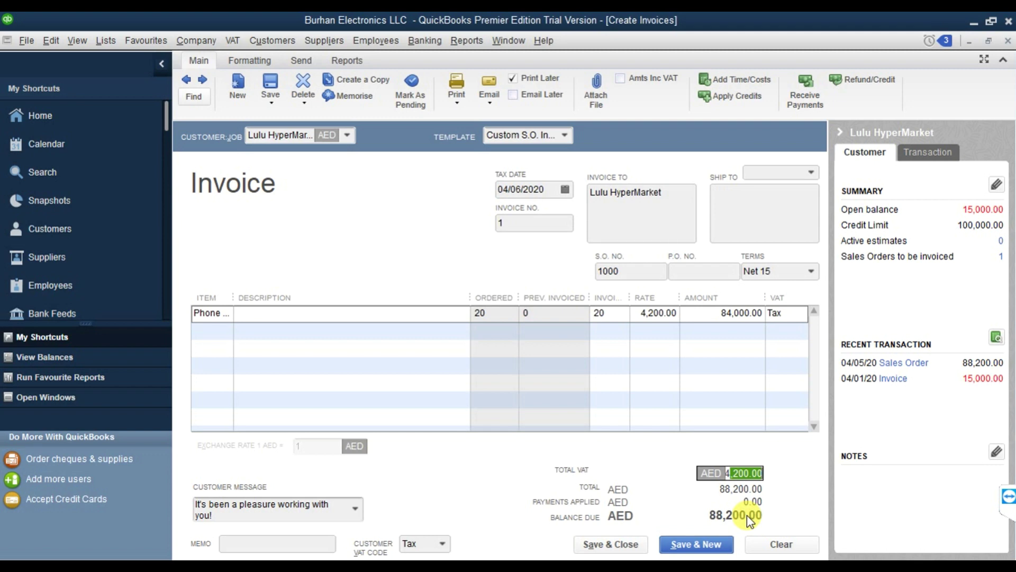
Save invoice 1 for 88,200.00 despite the credit-limit warning and bring up the reports list.
click(620, 545)
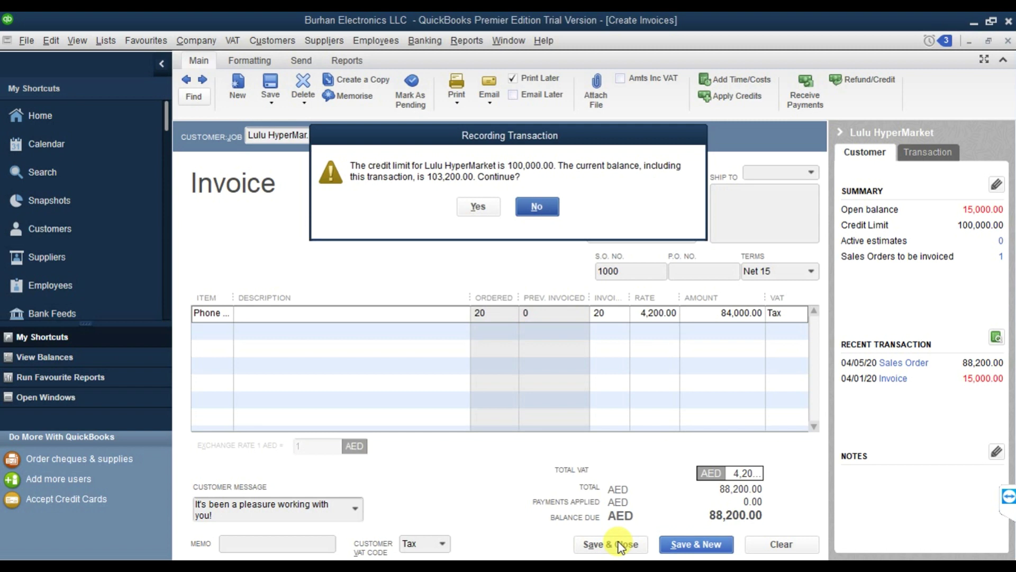
click(475, 207)
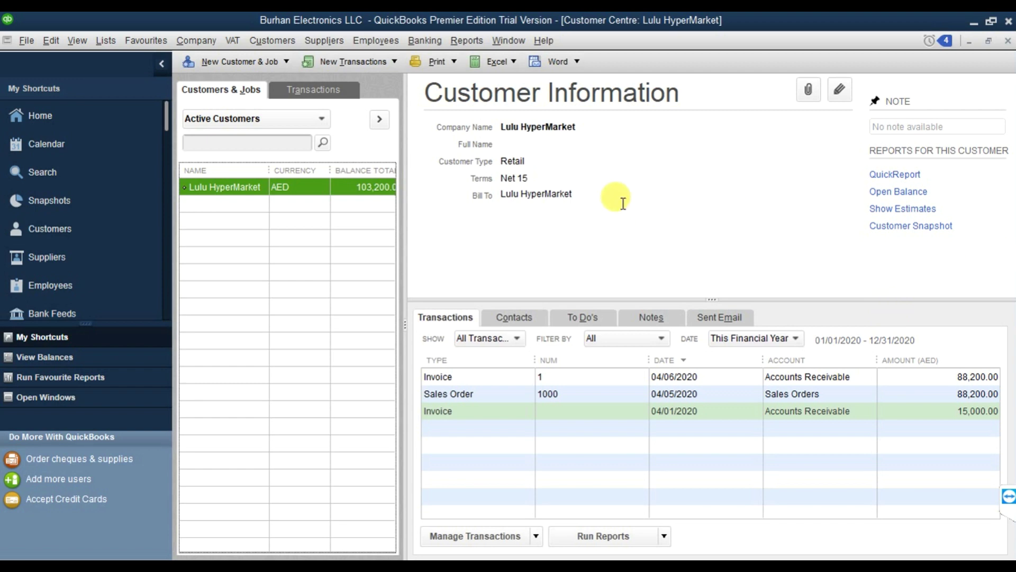
click(460, 41)
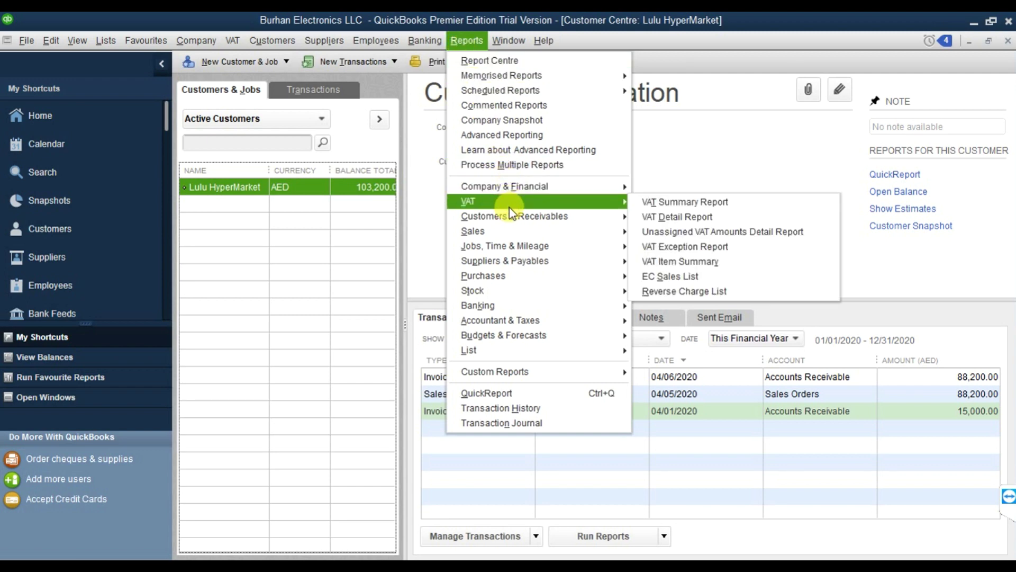
Open Customer Balance Detail under Customers & Receivables, showing Lulu HyperMarket owing 103,200.00.
mouse_move(509, 210)
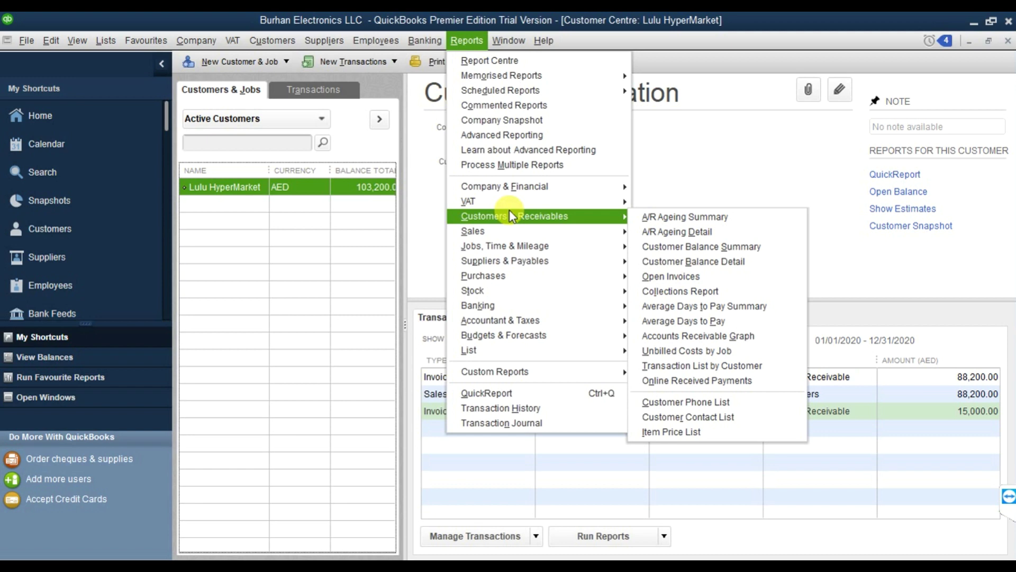
click(693, 262)
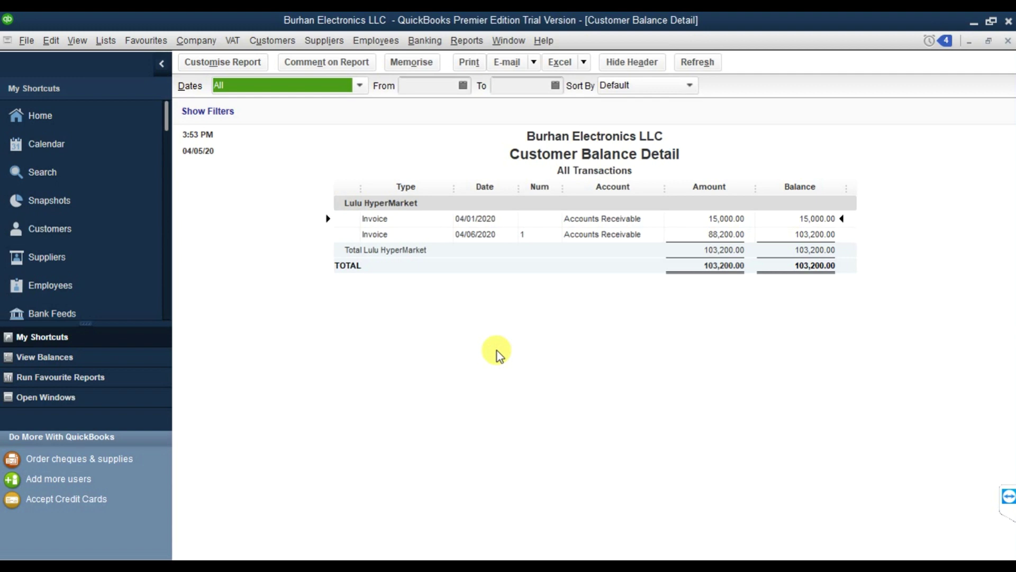
click(273, 40)
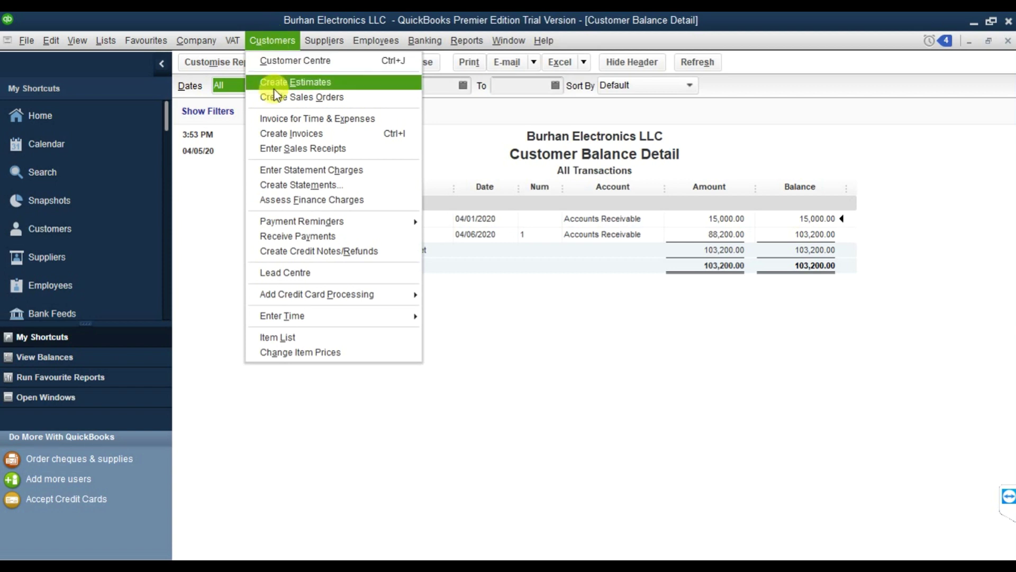
Start a payment from Lulu HyperMarket dated 04/09/2020 and enter the cheque number.
click(293, 236)
key(Escape)
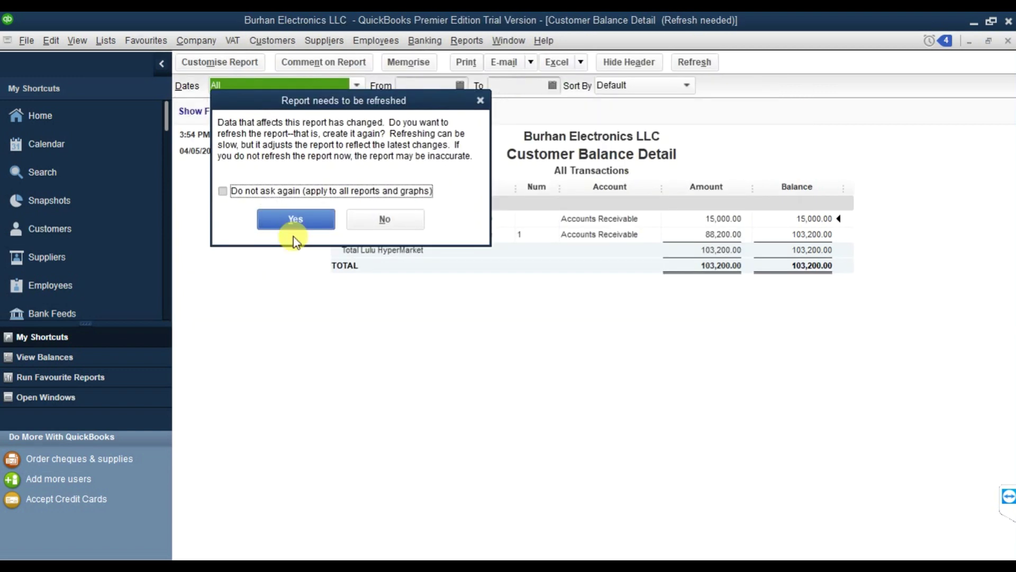
click(284, 217)
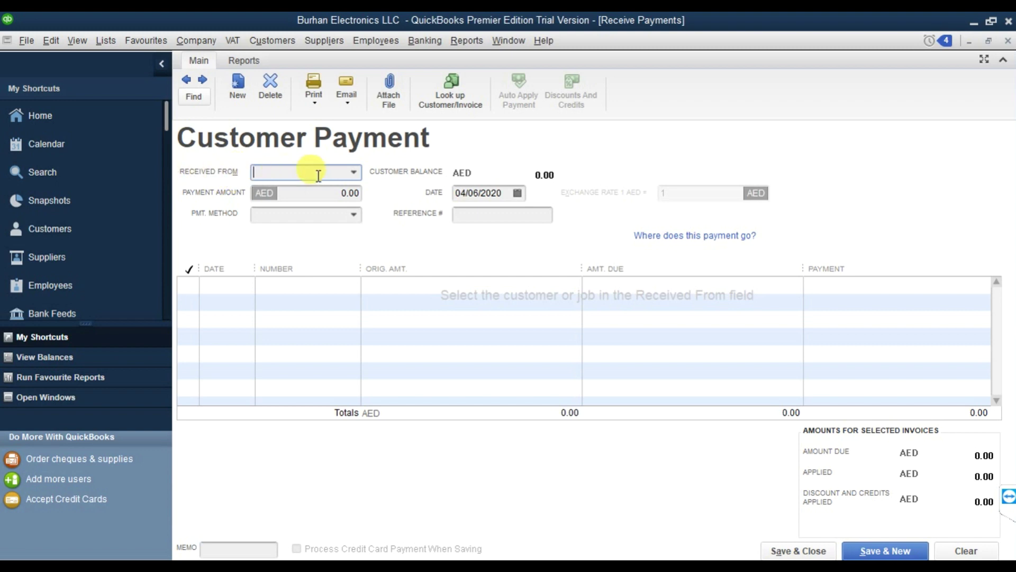
click(354, 172)
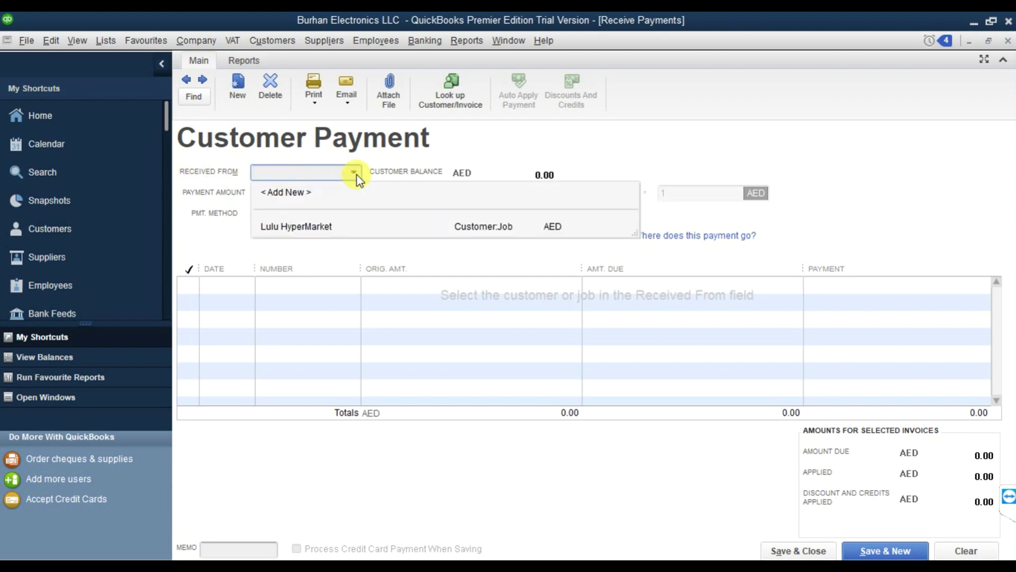
click(323, 227)
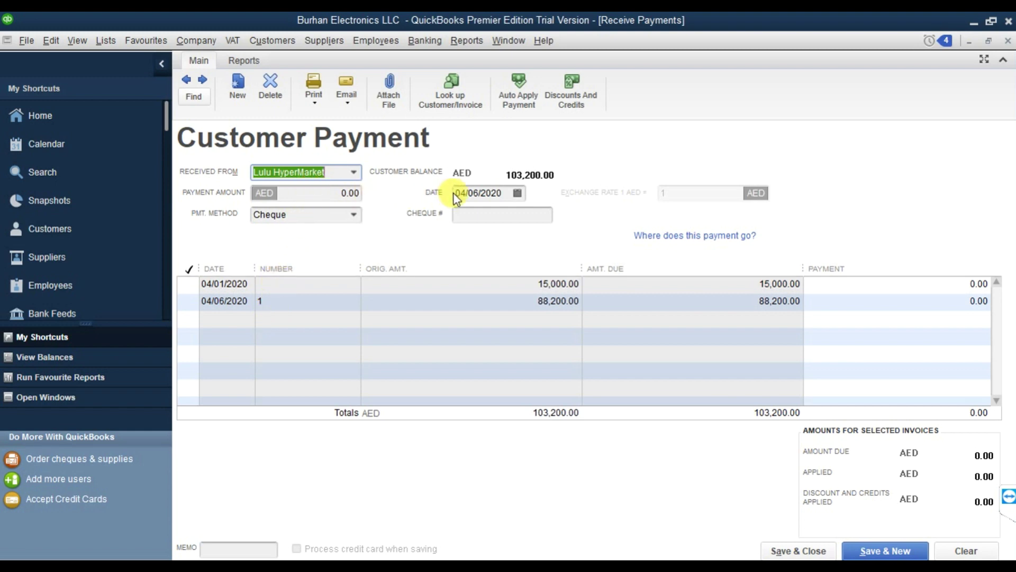
click(517, 193)
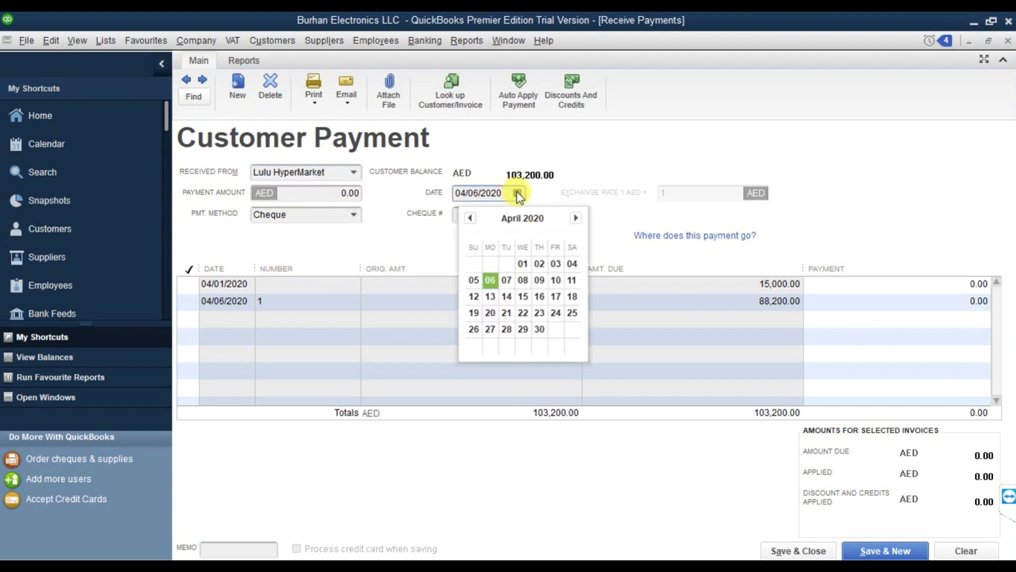
click(538, 281)
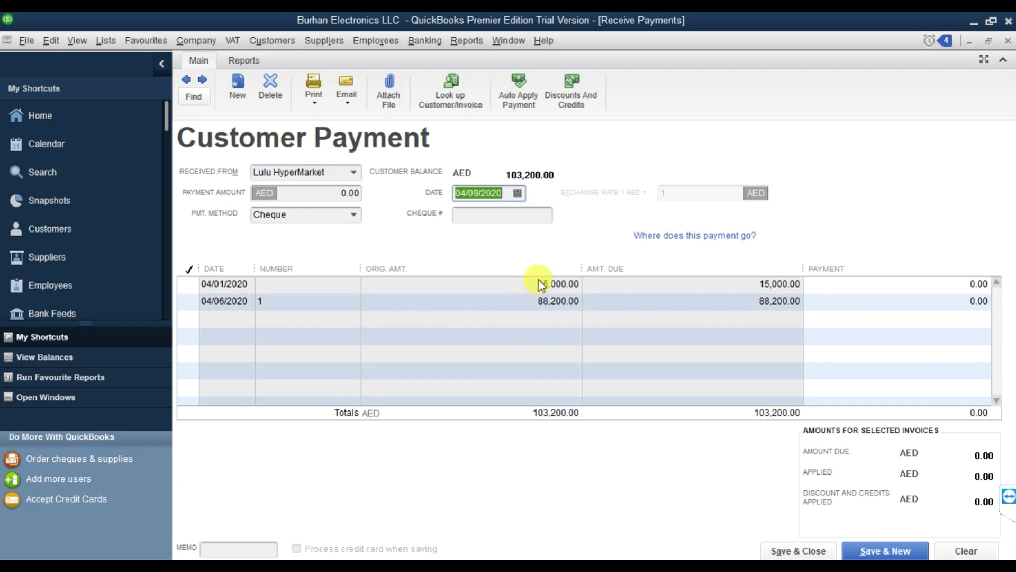
click(483, 220)
text(89796456)
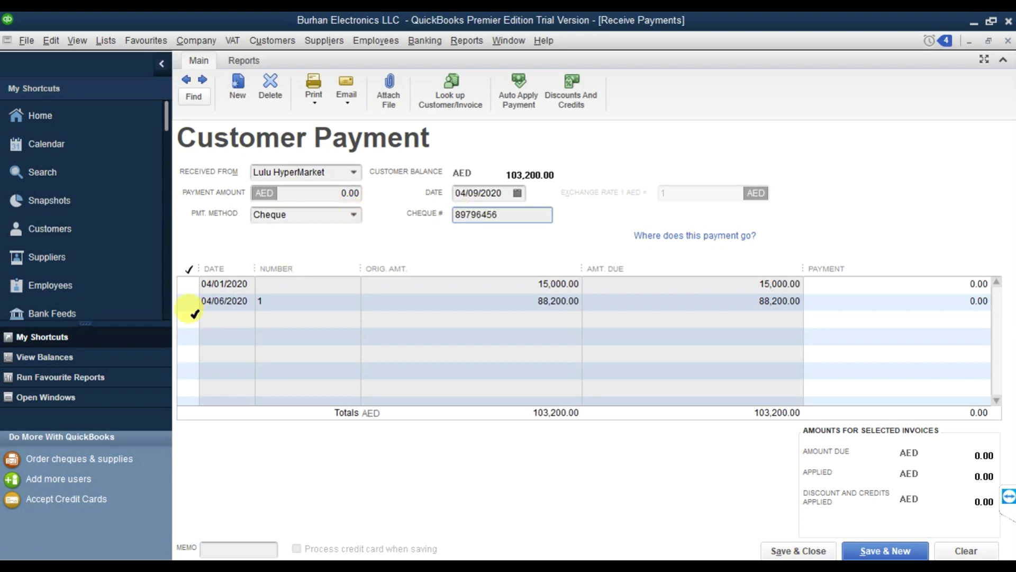
Apply the 103,200.00 payment to the 04/01/2020 and 04/06/2020 invoices and save it.
click(190, 284)
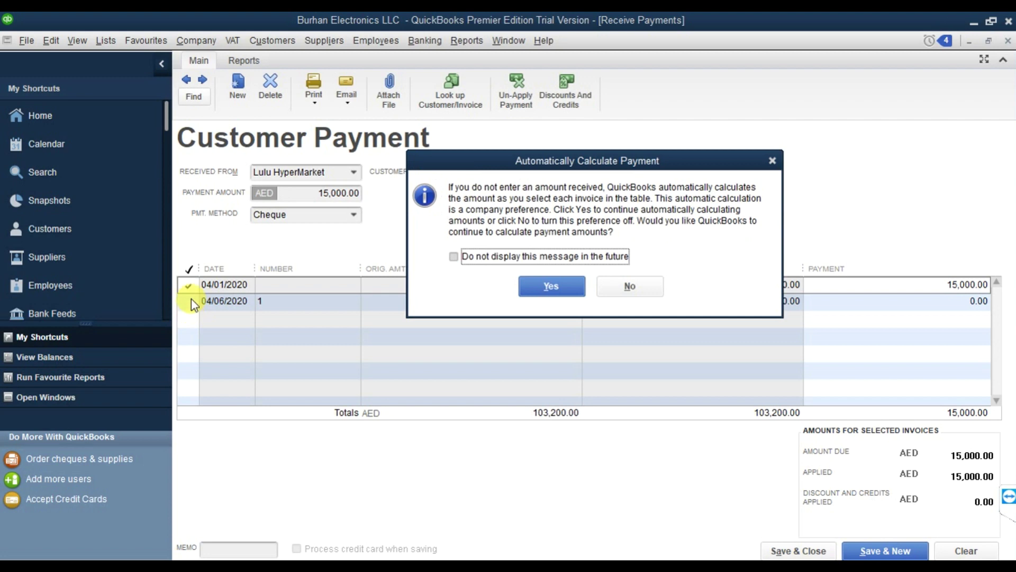
click(490, 254)
click(551, 285)
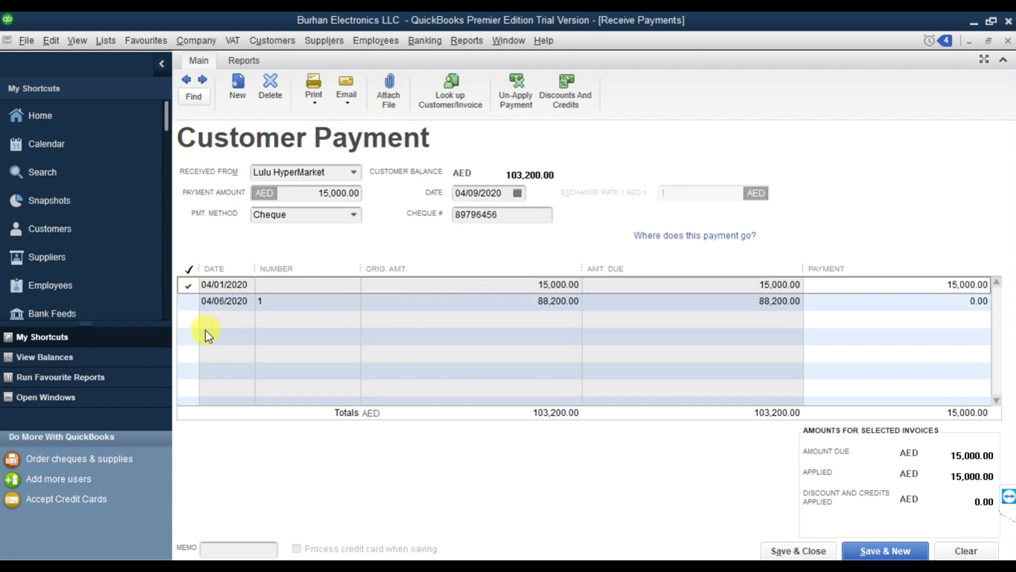
click(186, 303)
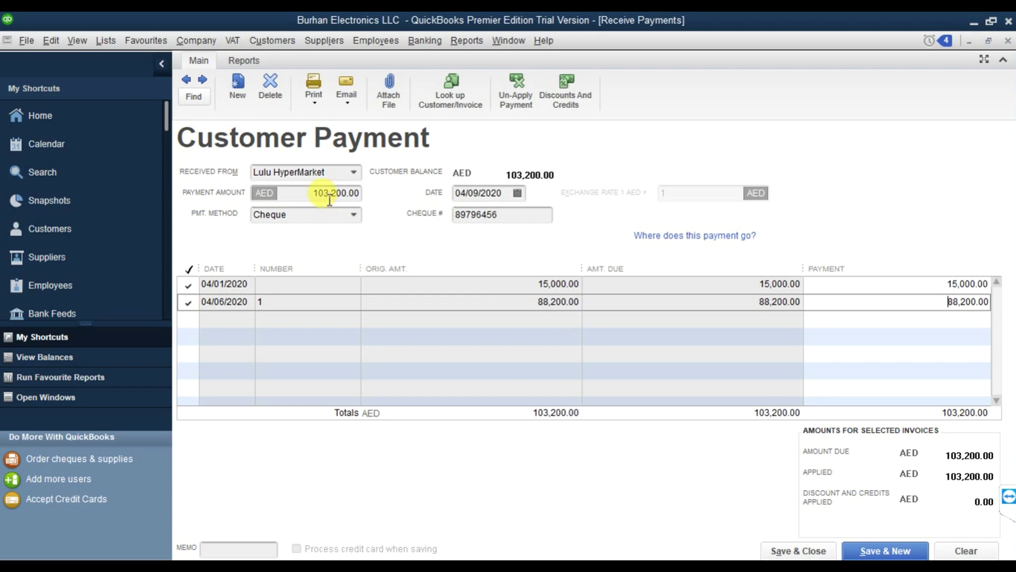
drag(313, 192, 370, 193)
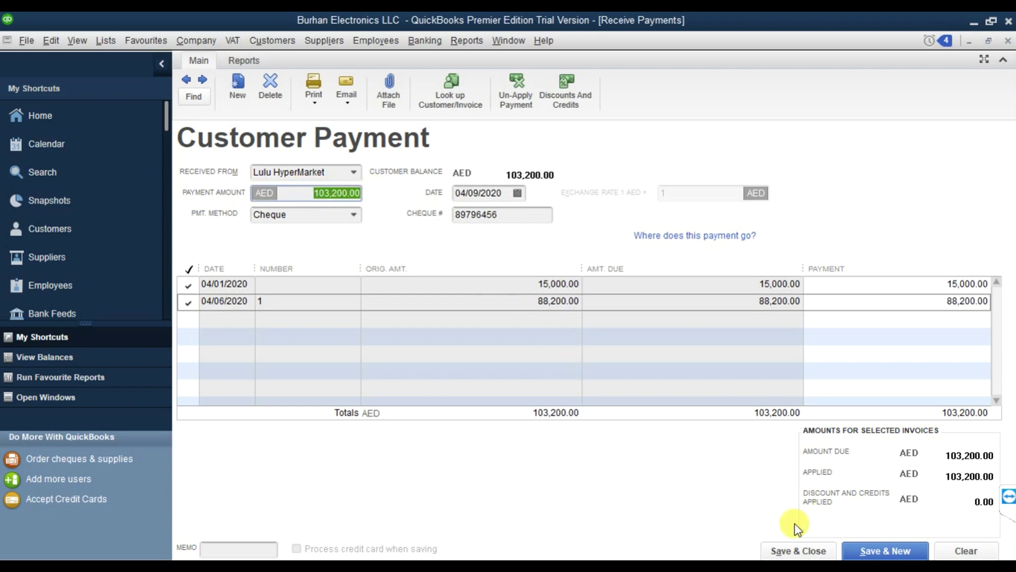
click(815, 552)
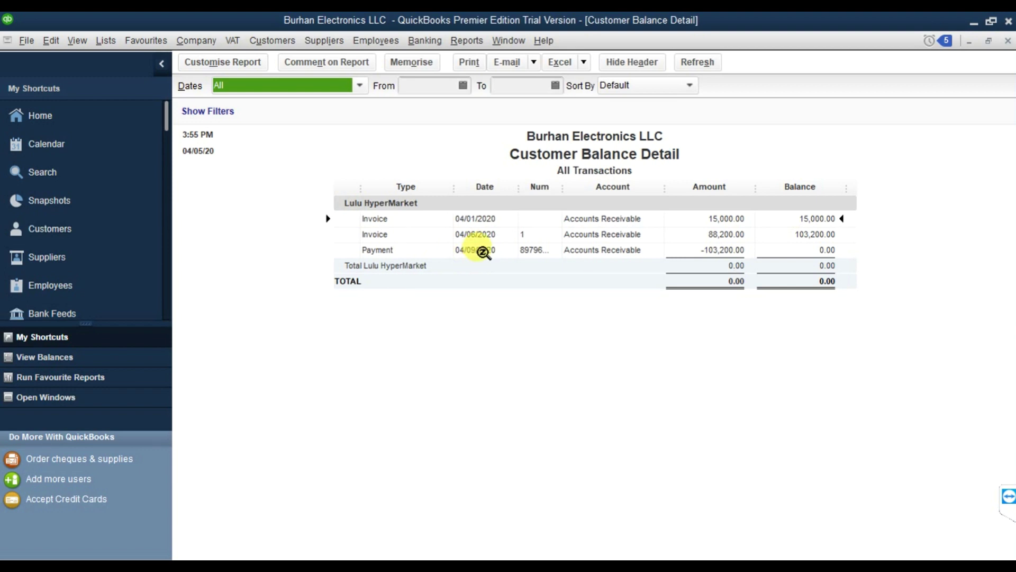
Select the -103,200.00 Payment row in the report showing Lulu HyperMarket at 0.00.
click(483, 252)
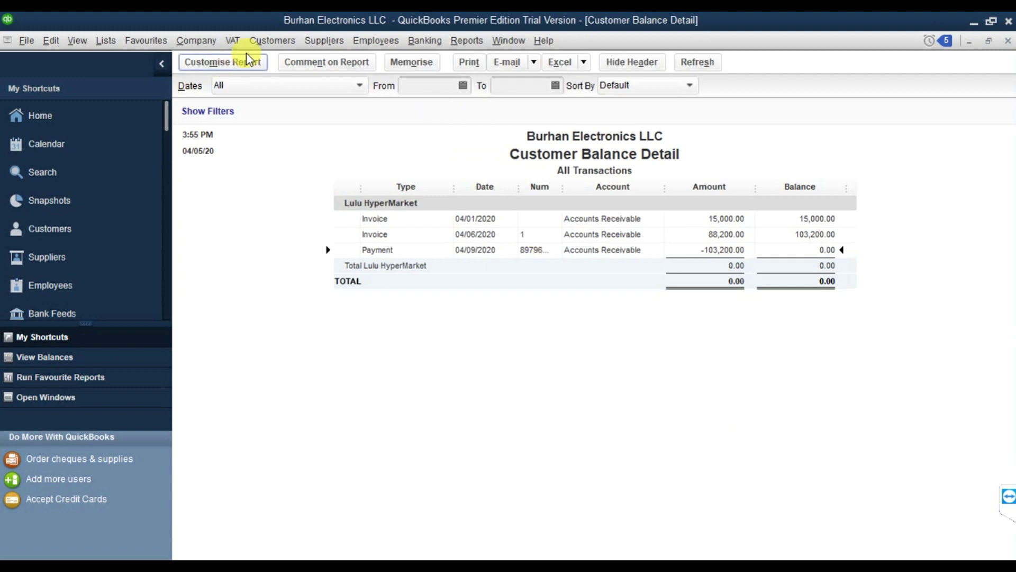
click(261, 43)
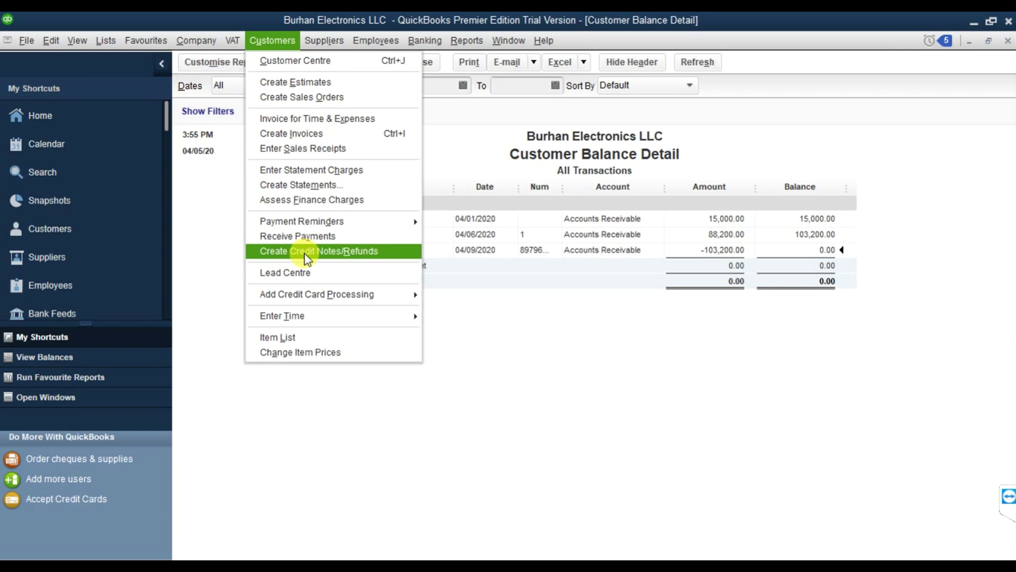
Start a credit note for Lulu HyperMarket with tax date 04/11/2020.
click(307, 252)
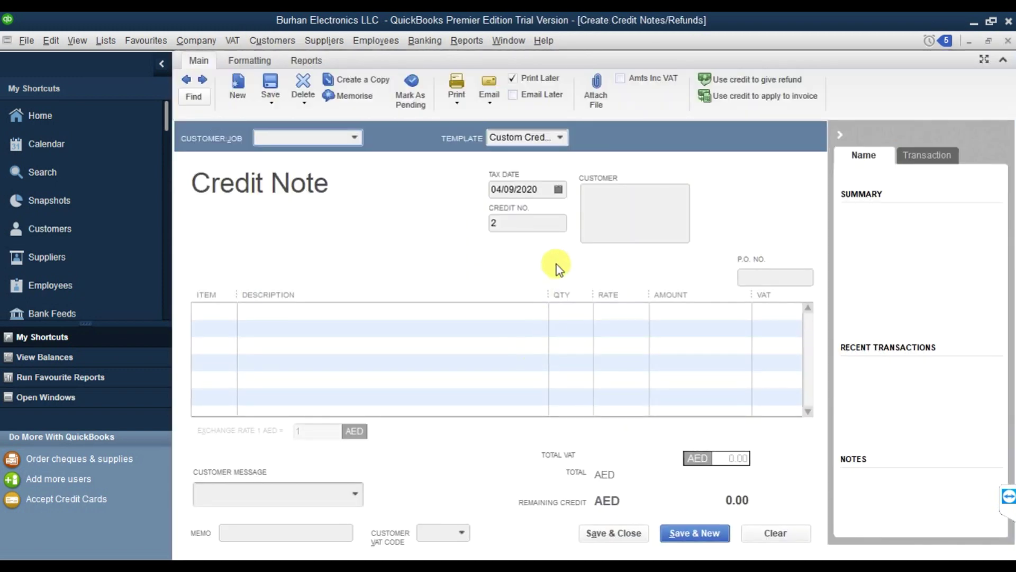
click(354, 137)
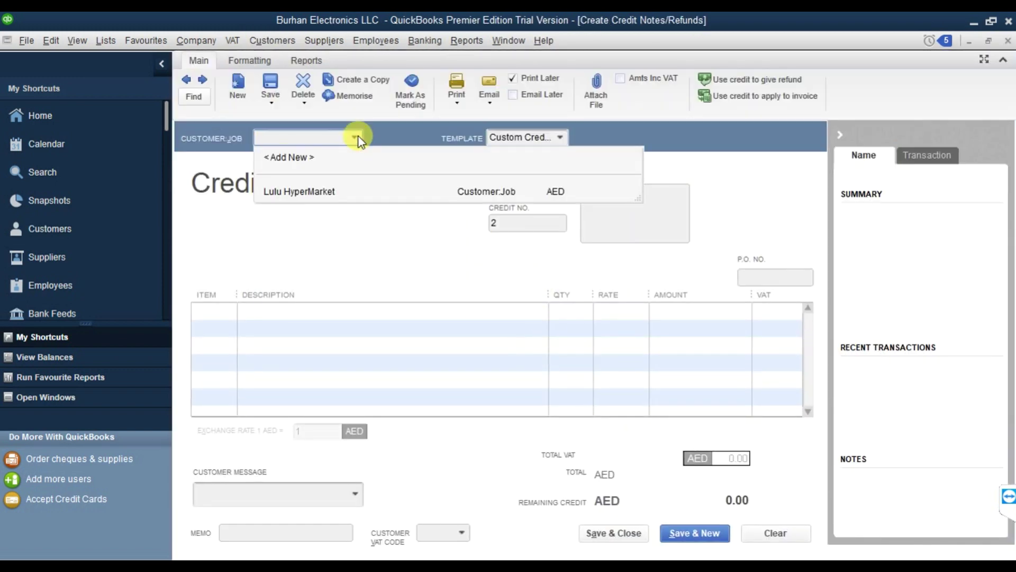
click(329, 192)
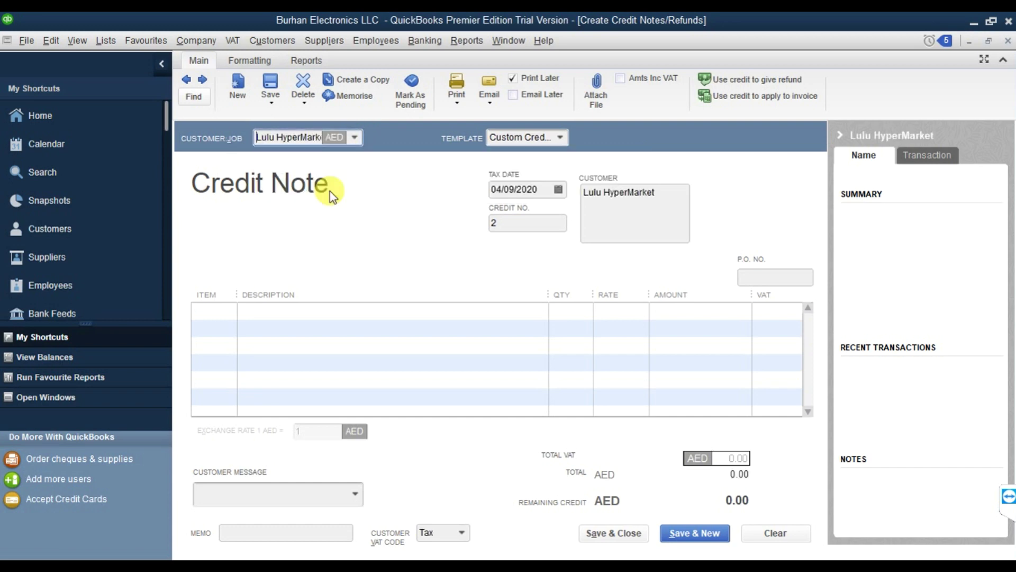
click(559, 189)
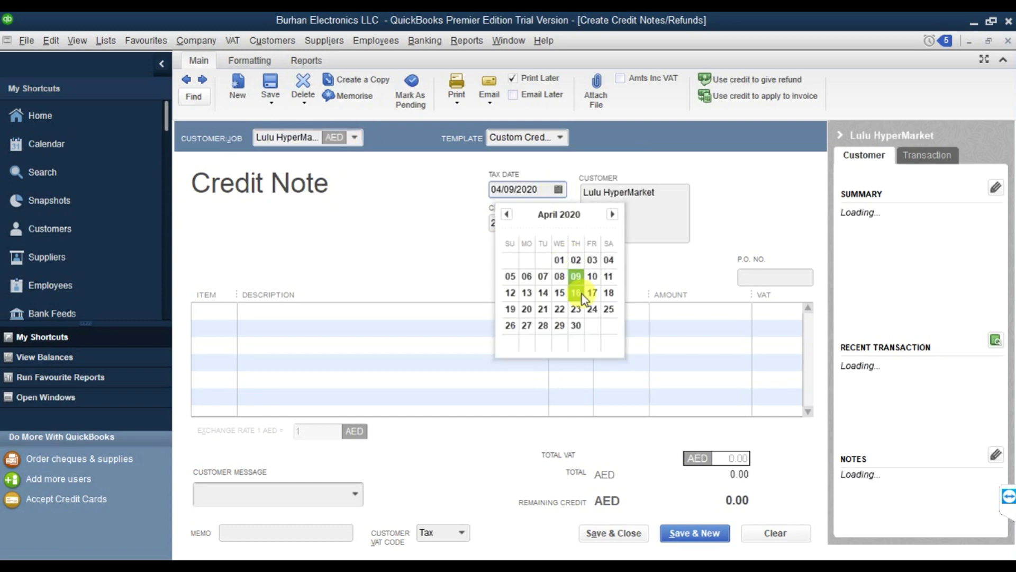
click(608, 281)
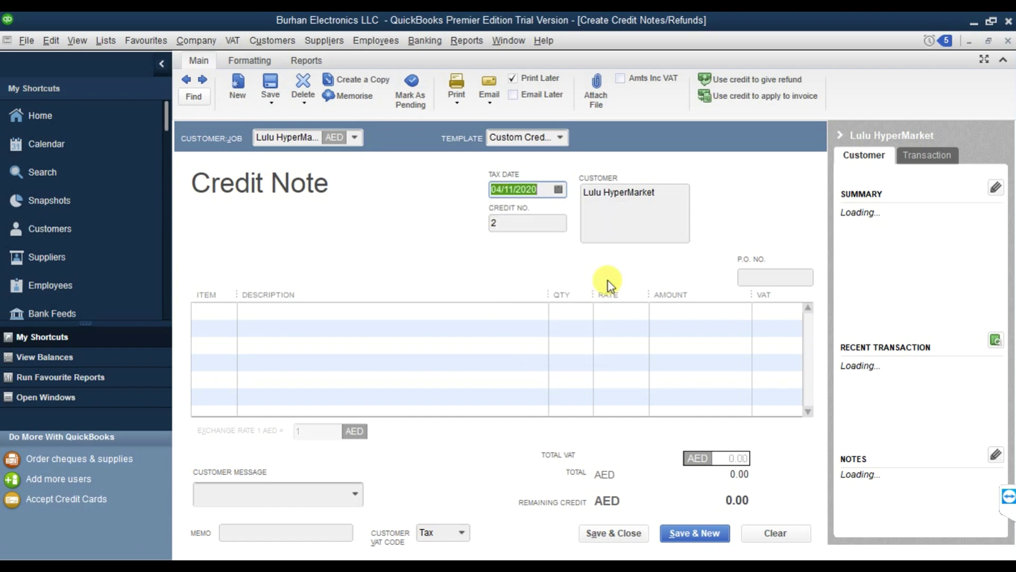
click(529, 225)
Credit 5 Phone 11 at 4,200.00 each, totaling 22,050.00 with VAT.
click(211, 315)
click(230, 316)
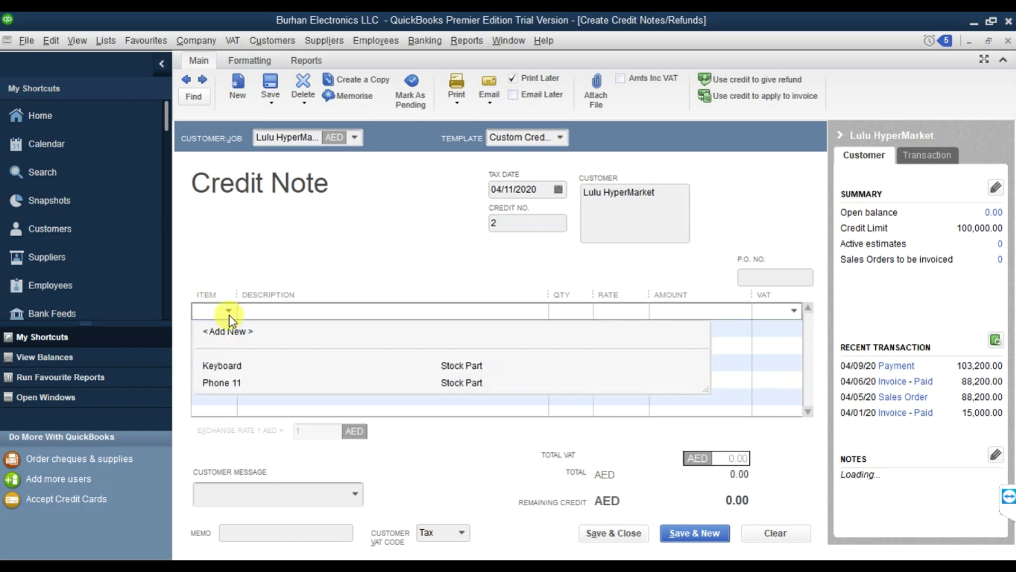
click(237, 381)
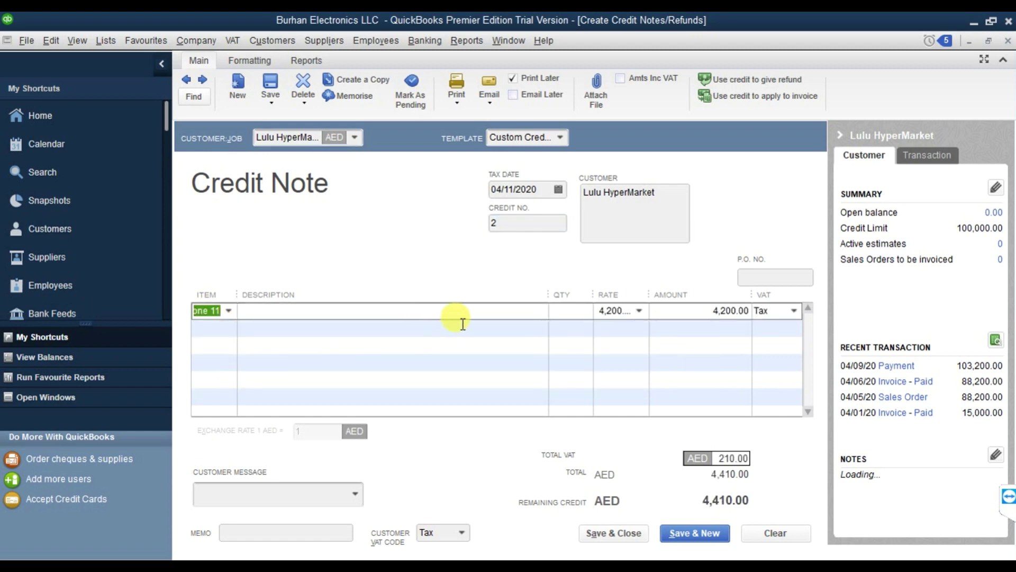
click(567, 314)
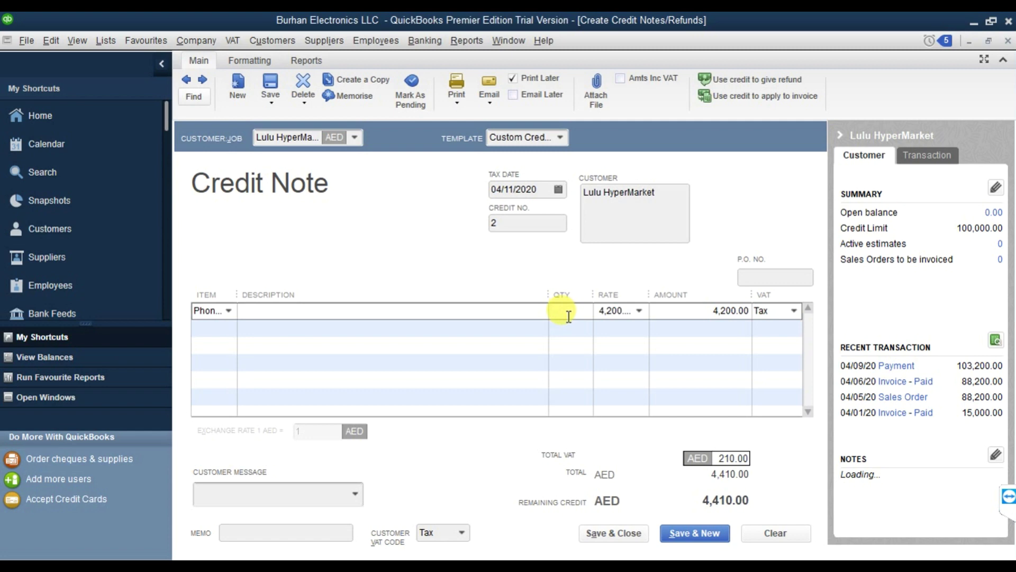
text(5)
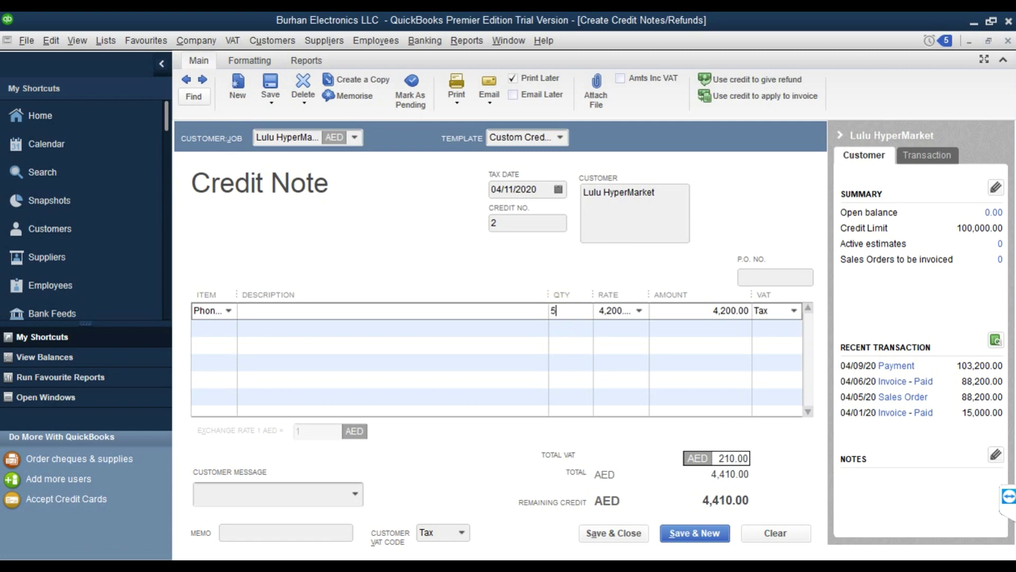
key(Tab)
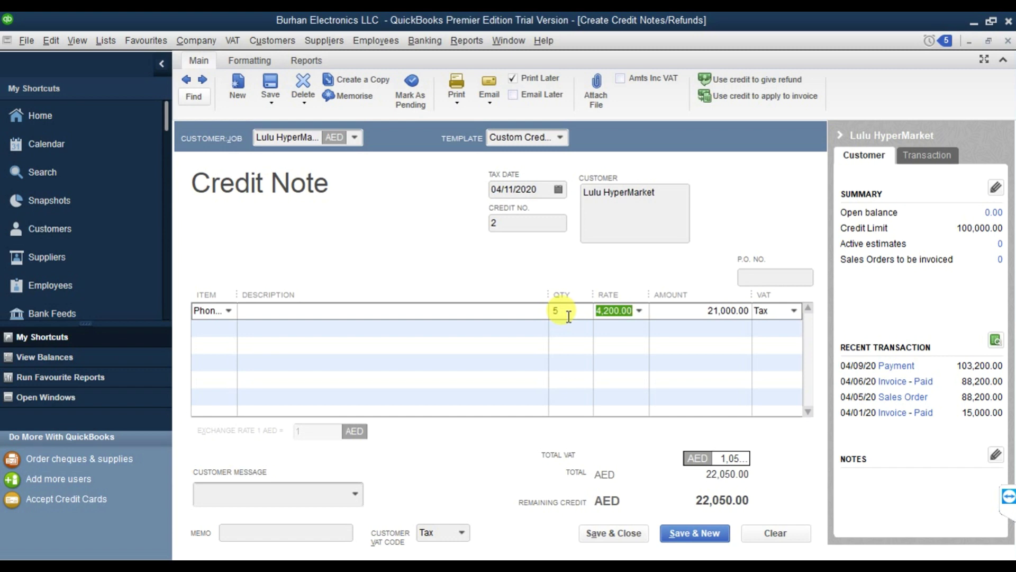
key(Tab)
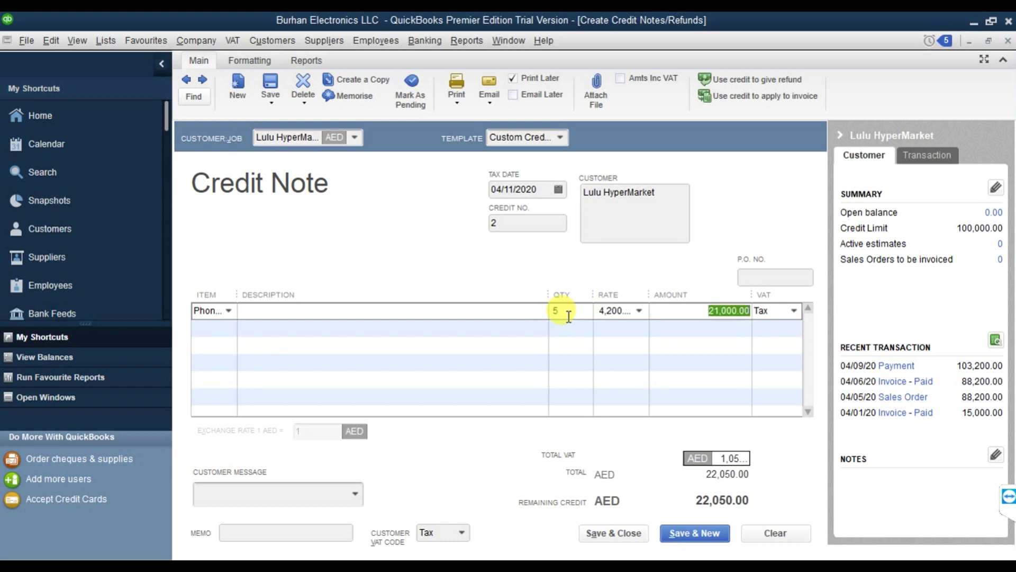
key(Tab)
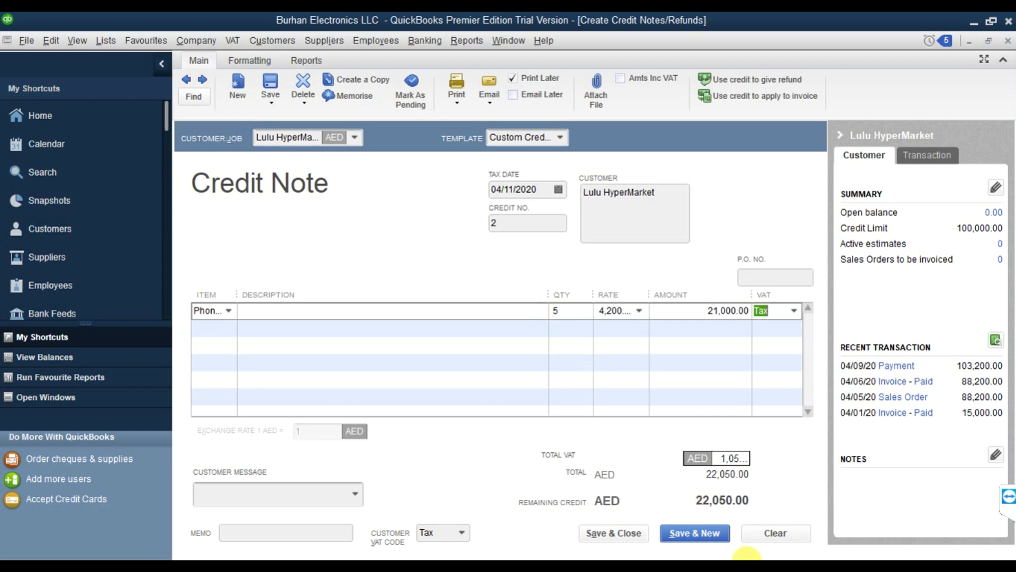
click(723, 458)
drag(723, 458, 764, 462)
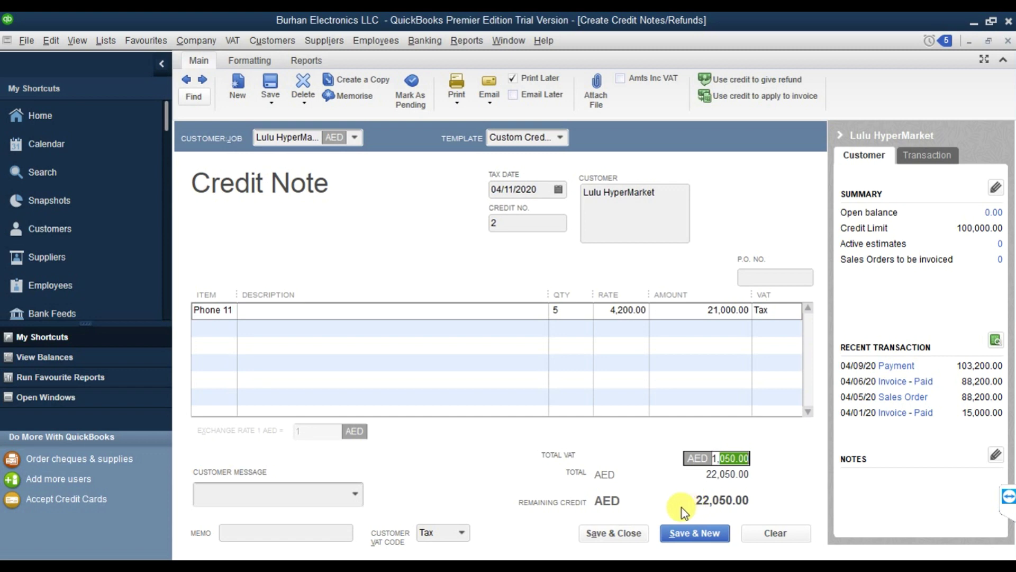
Save credit note 2, retaining the 22,050.00 as available credit.
click(633, 530)
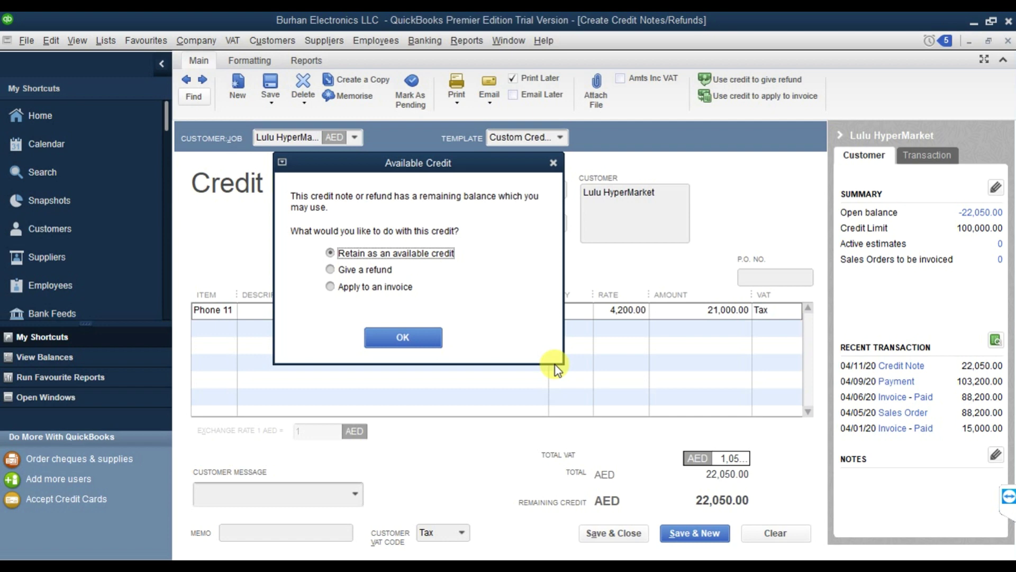
click(418, 338)
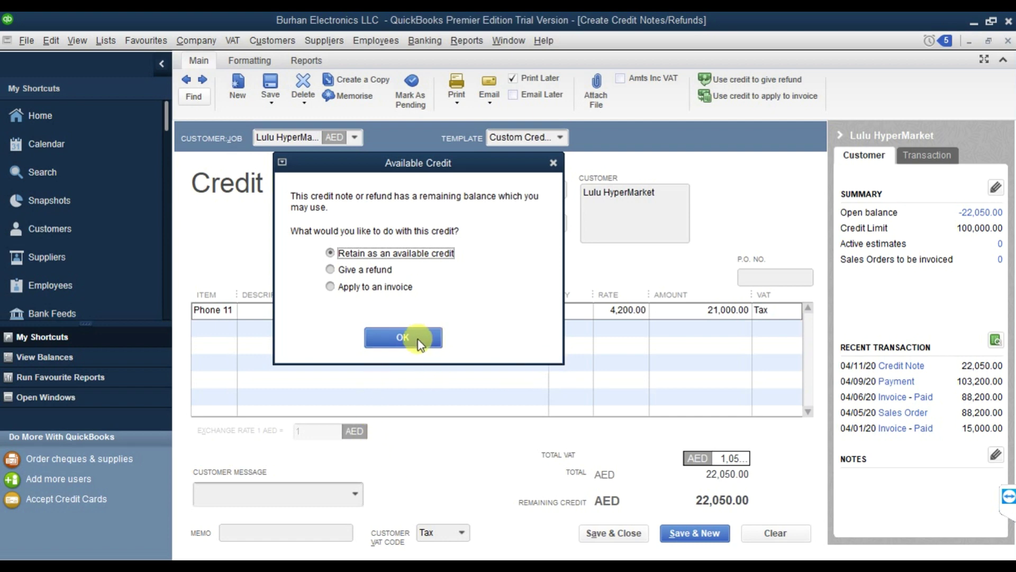
key(Escape)
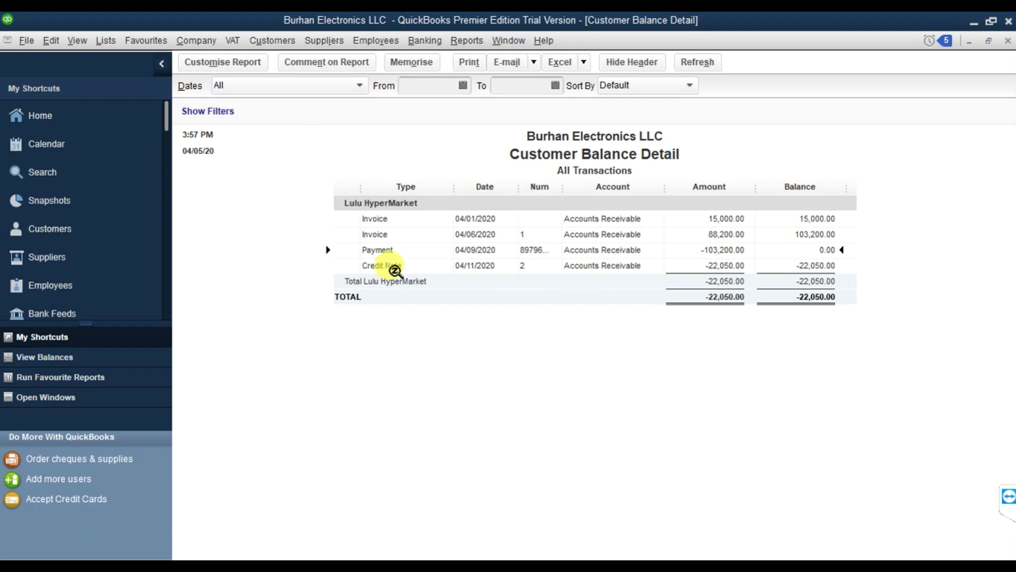
Select the 04/11/2020 credit note for -22,050.00 in Customer Balance Detail, then open the Customers menu.
click(424, 265)
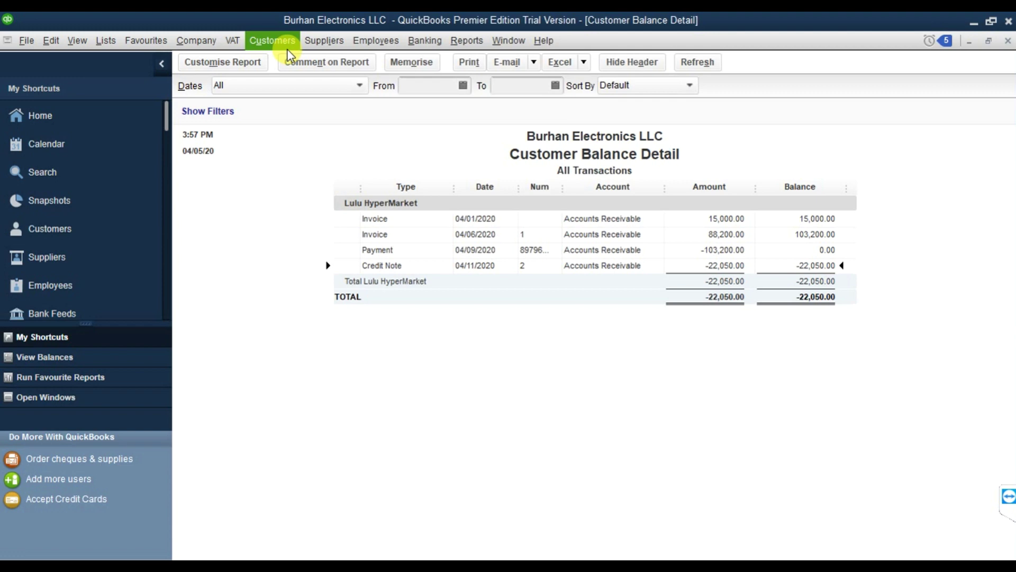
click(273, 41)
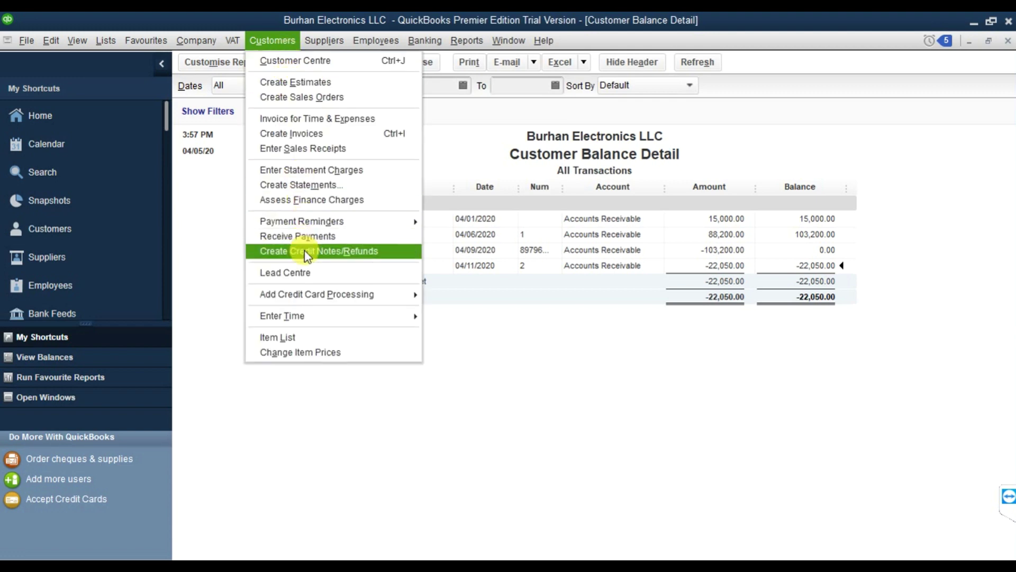
Load credit note 2 for Lulu HyperMarket and use its 22,050.00 credit to give a refund.
click(353, 253)
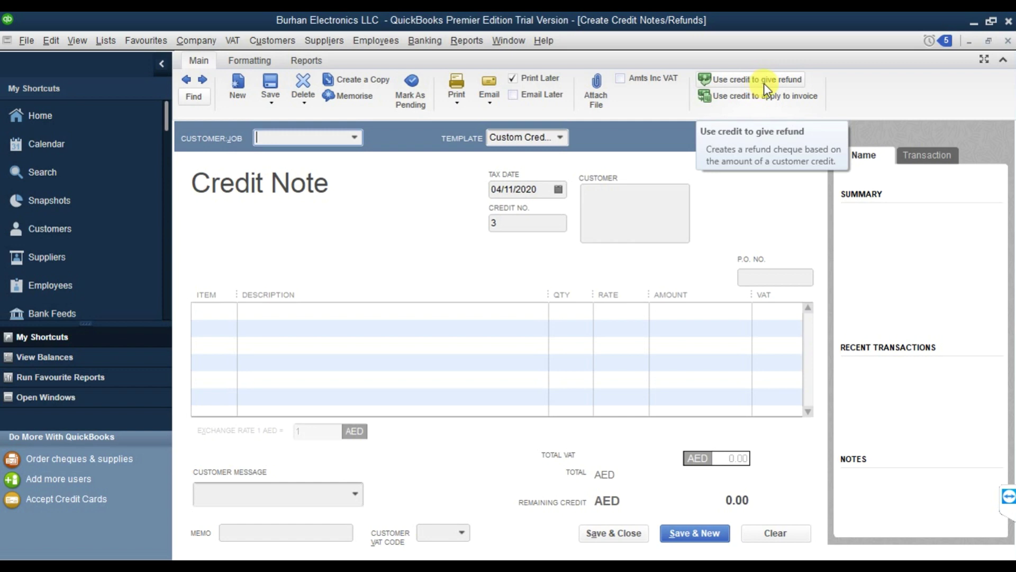
click(187, 80)
click(204, 80)
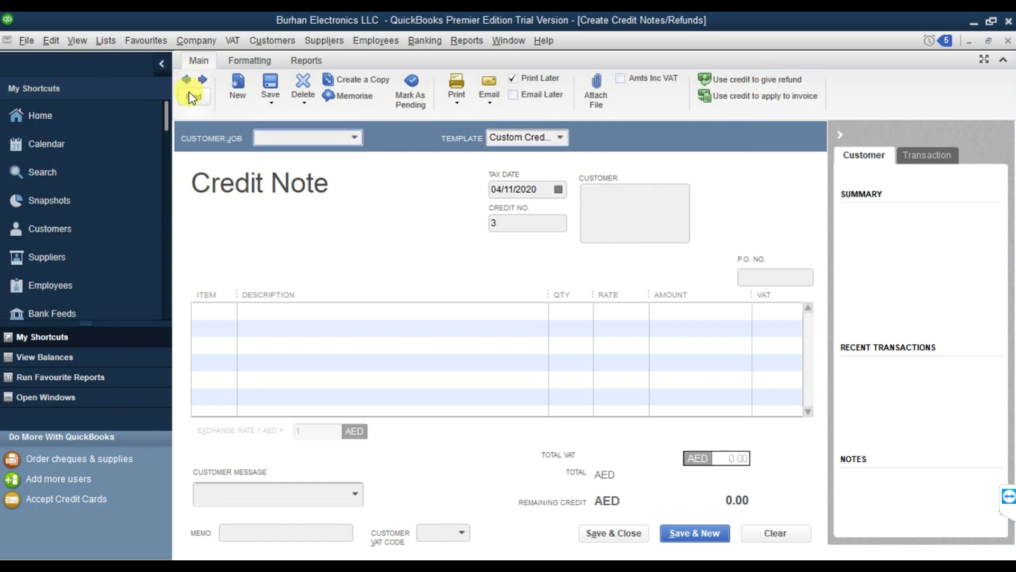
click(188, 81)
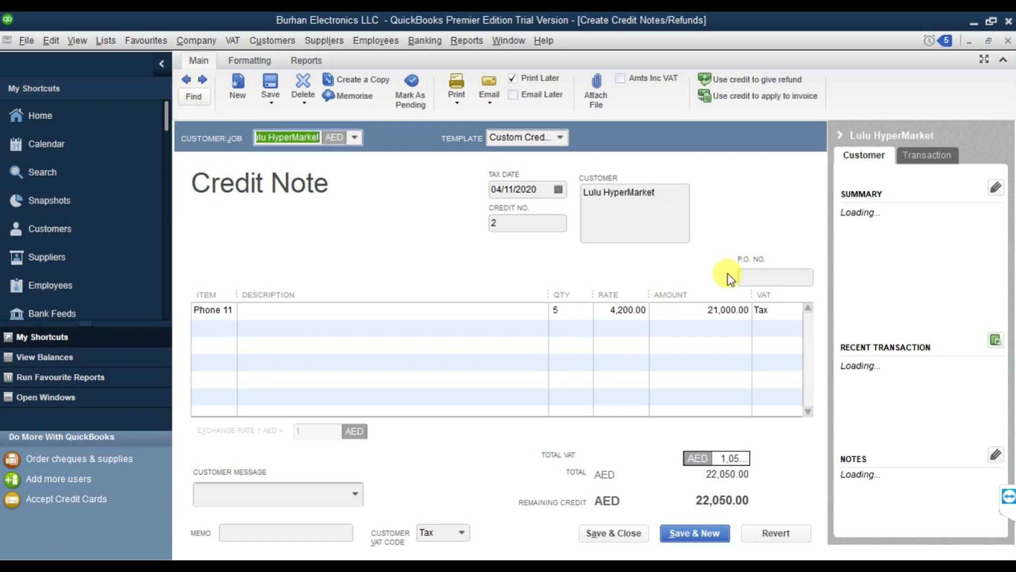
click(752, 87)
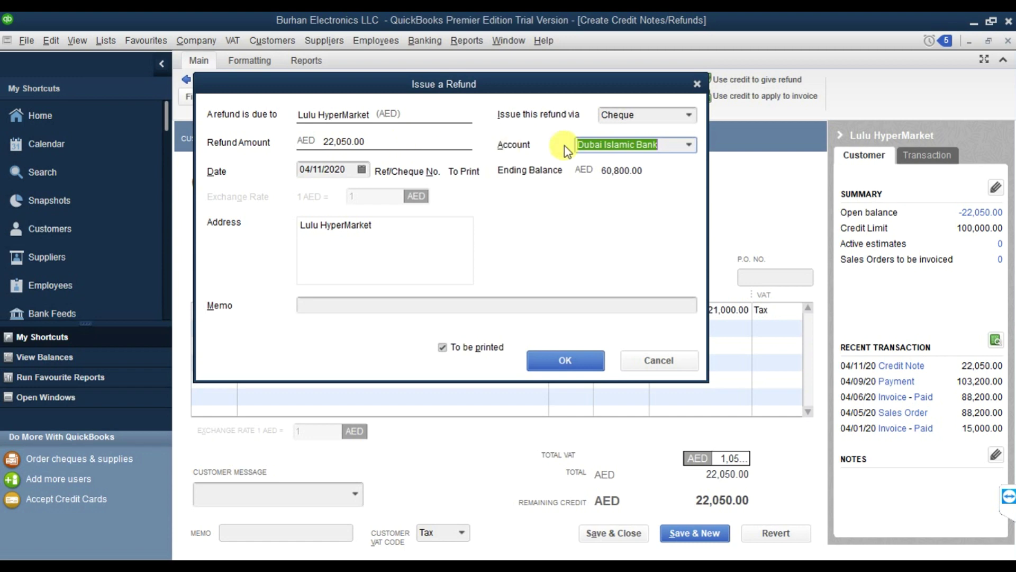
Issue the 22,050.00 refund cheque dated 04/12/2020, not to be printed, and close the credit note.
click(369, 169)
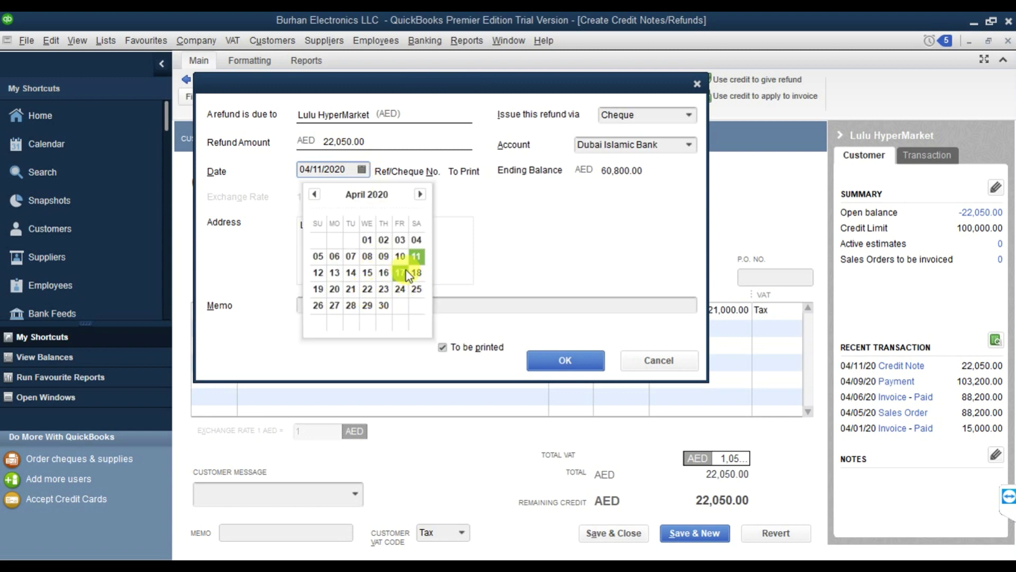
click(325, 273)
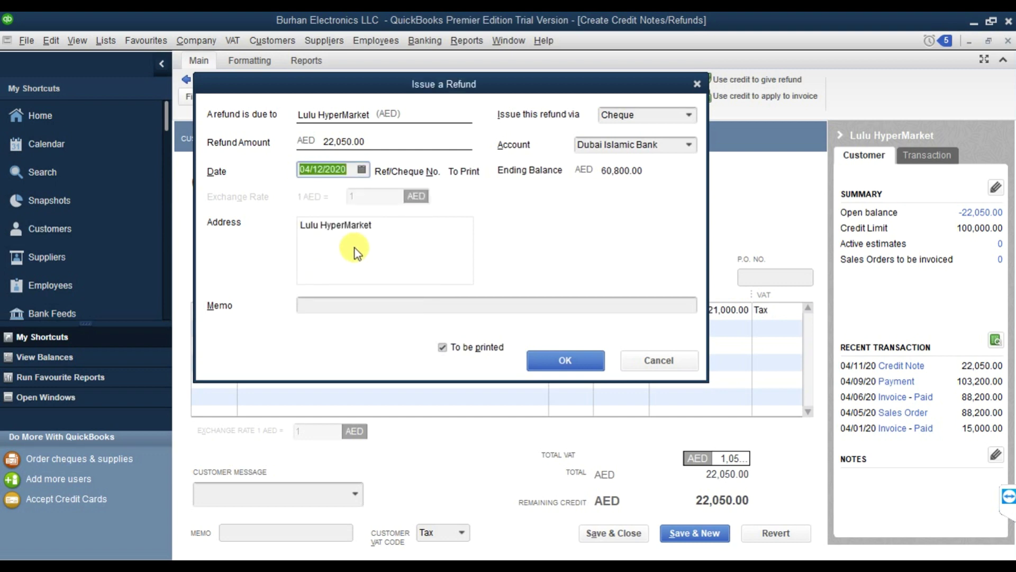
click(358, 299)
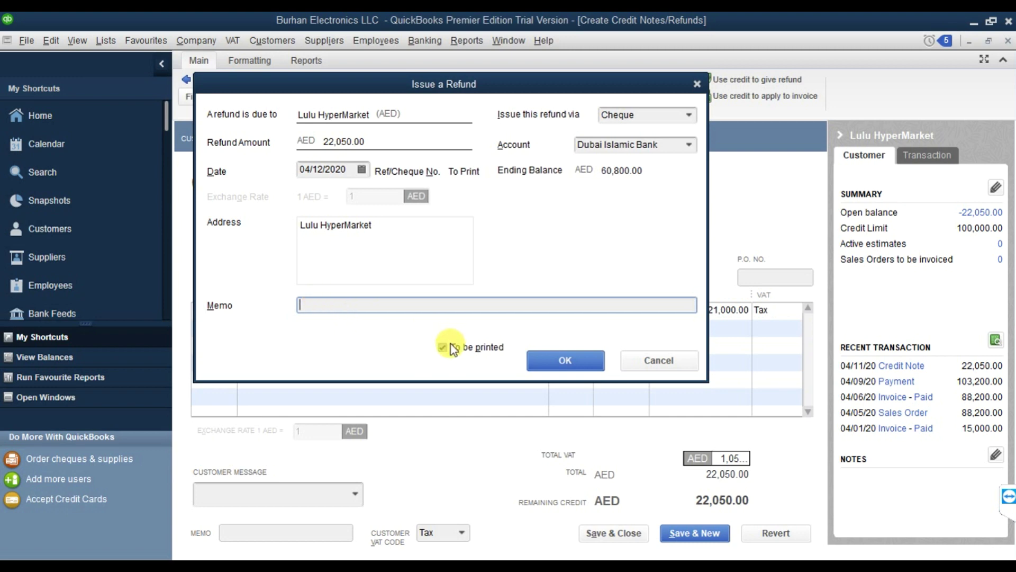
click(474, 351)
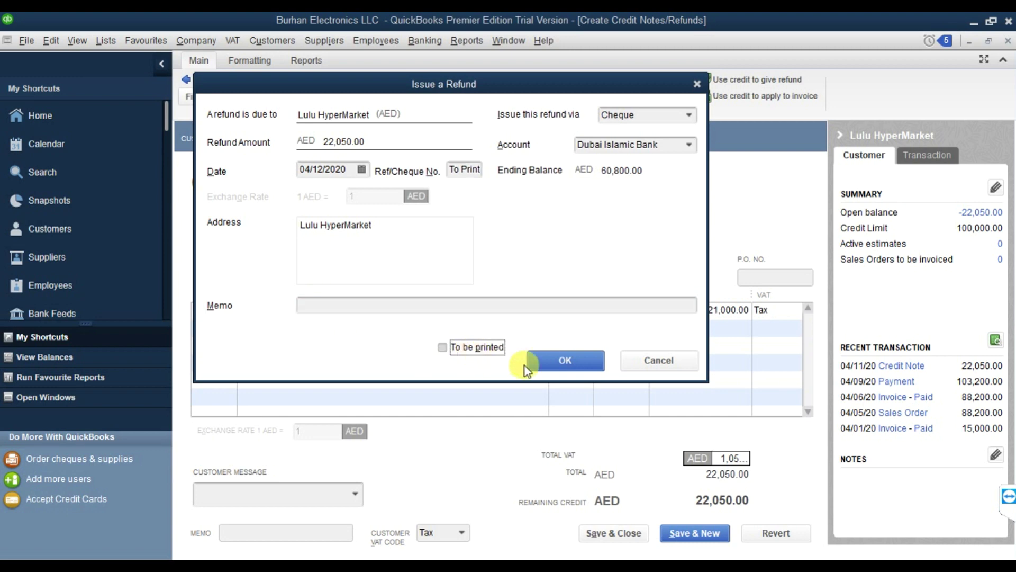
click(565, 363)
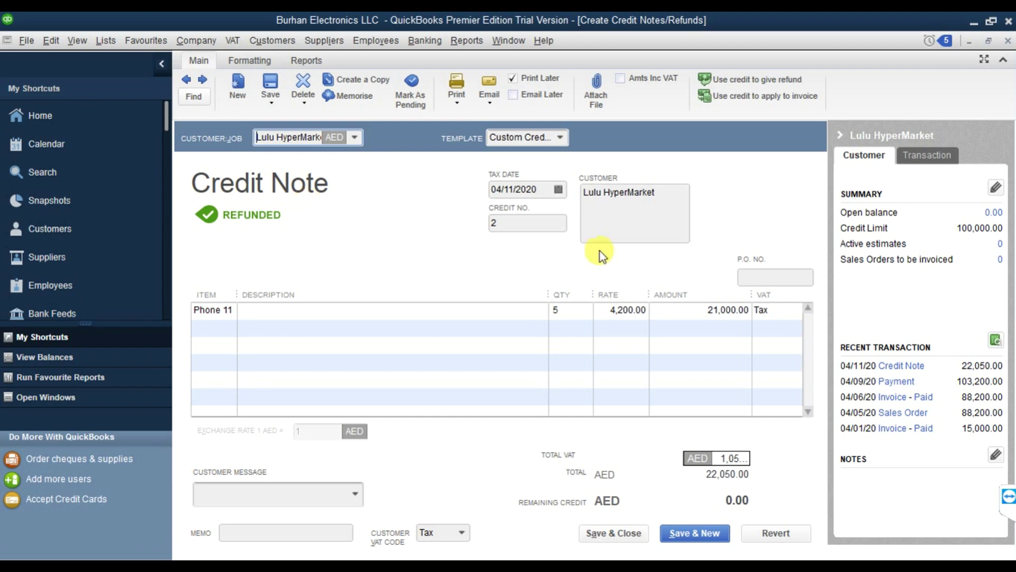
click(1006, 41)
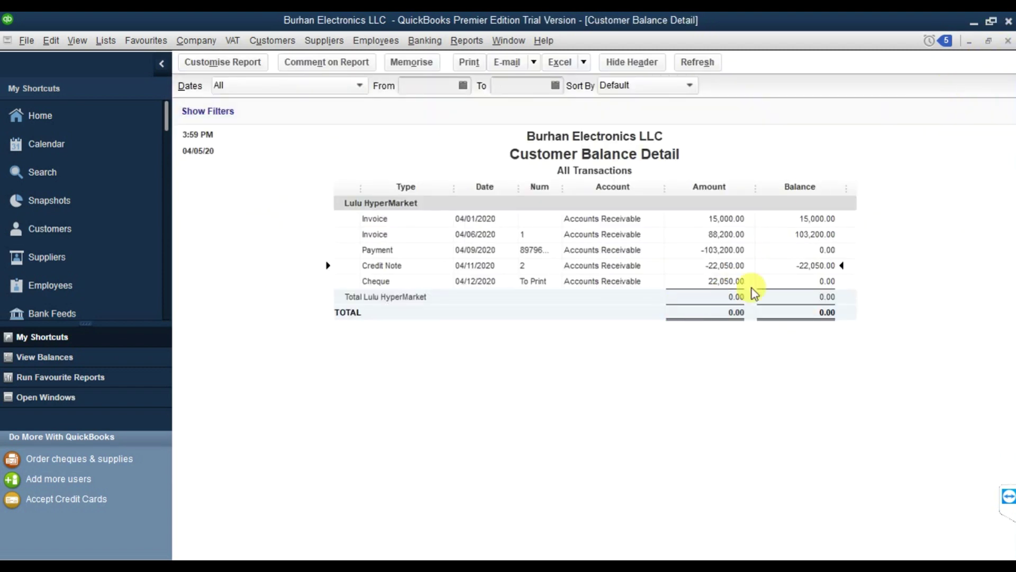
Select the refund Cheque row and confirm Lulu HyperMarket's total balance is 0.00.
click(376, 282)
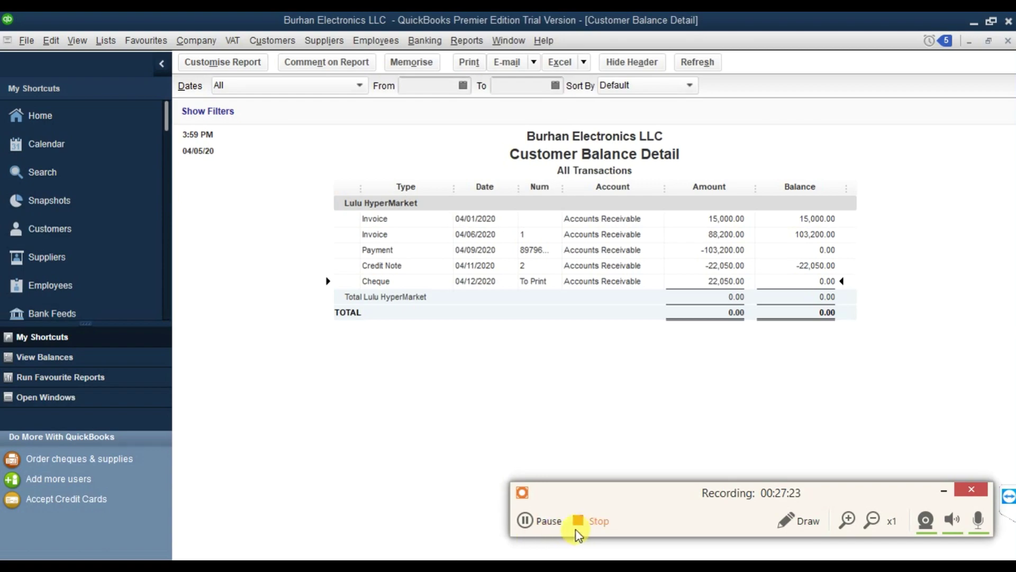
click(593, 521)
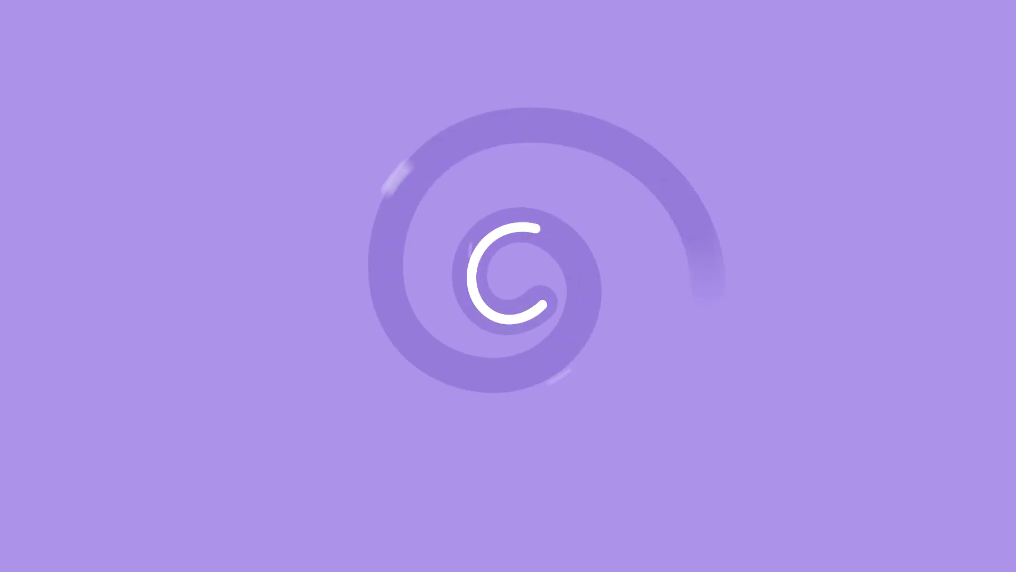